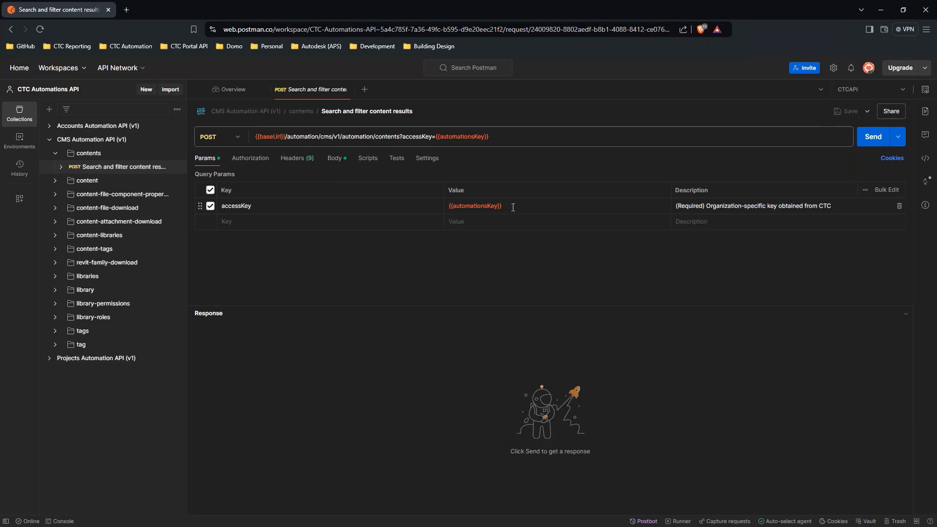
# - Open the request body and remove all fields after pageSize, from libraryIds through containsAllTags
pyautogui.click(336, 165)
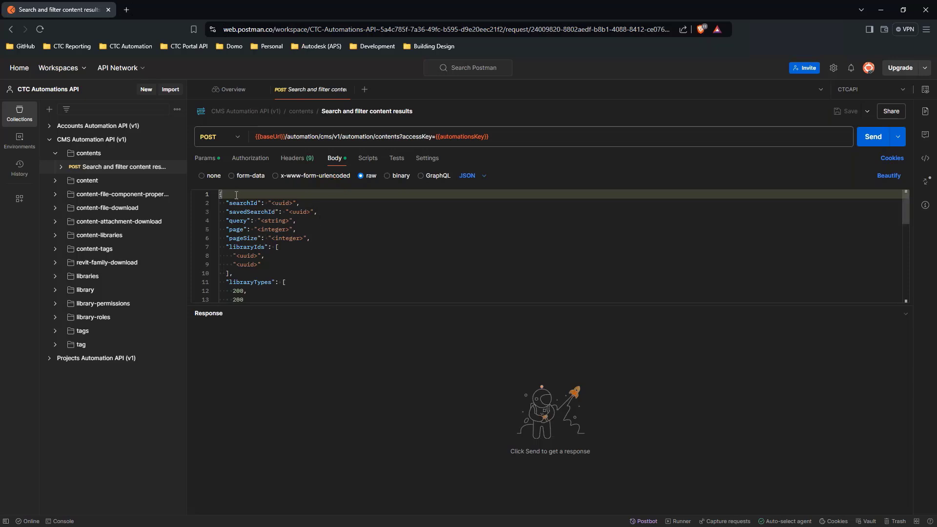
pyautogui.scroll(-5, 245, 246)
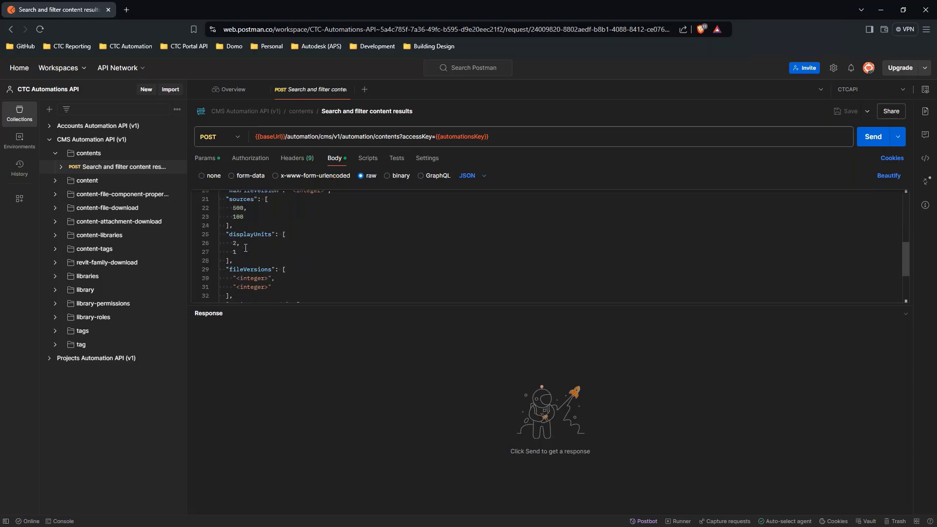
pyautogui.scroll(-2, 245, 248)
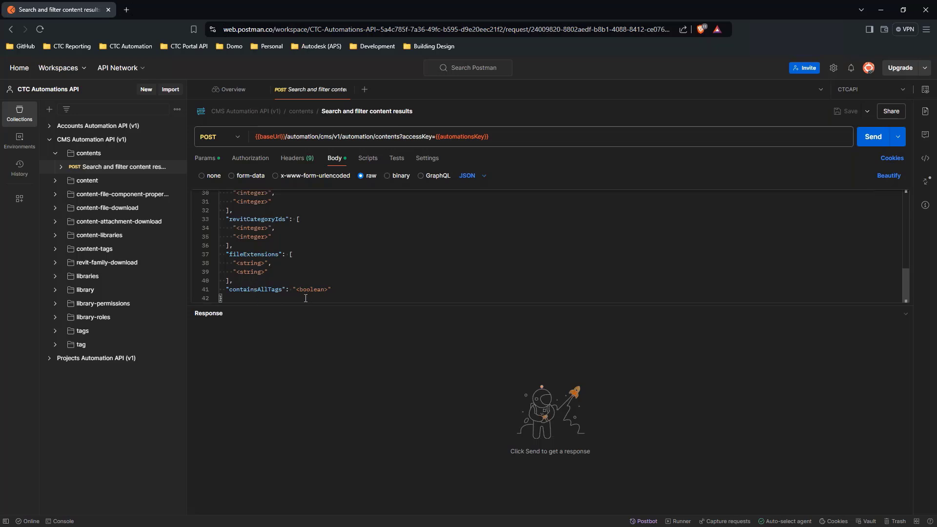
pyautogui.scroll(4, 337, 281)
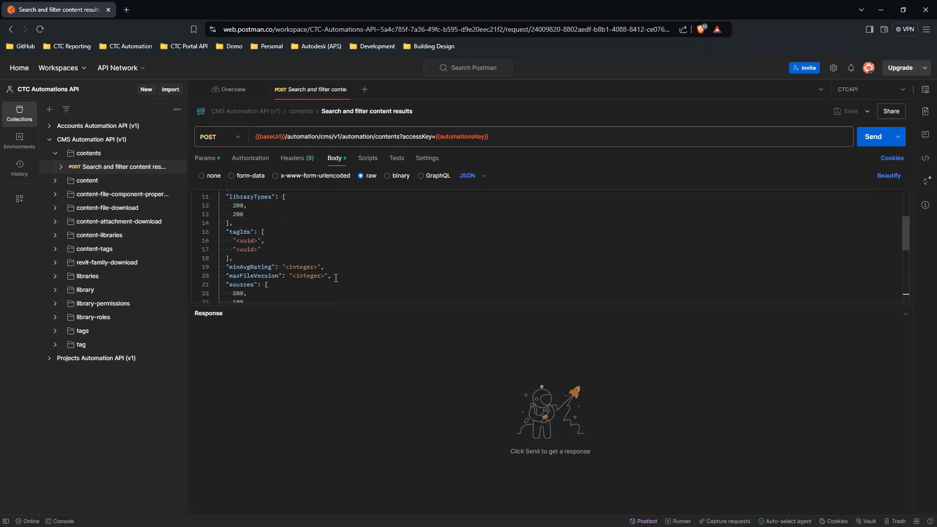
pyautogui.scroll(2, 336, 277)
pyautogui.moveTo(336, 277); pyautogui.dragTo(332, 237)
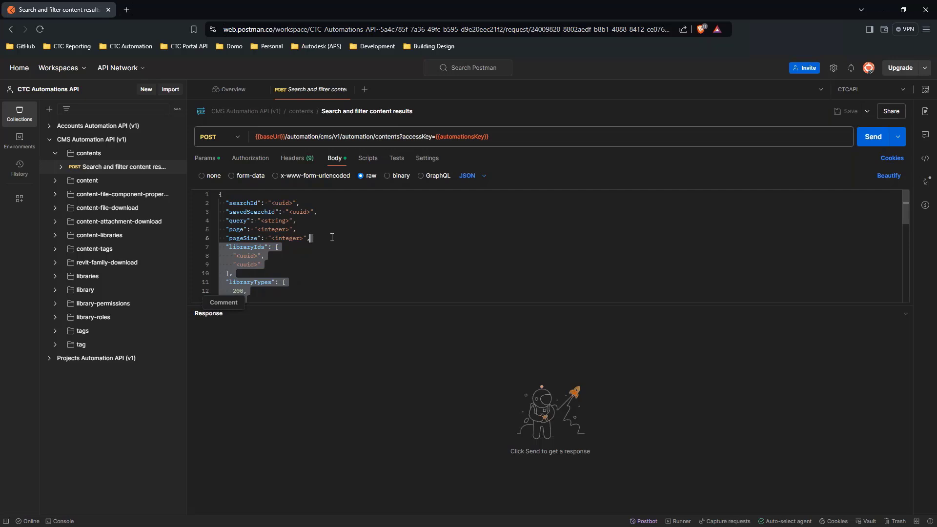
pyautogui.press('BackSpace')
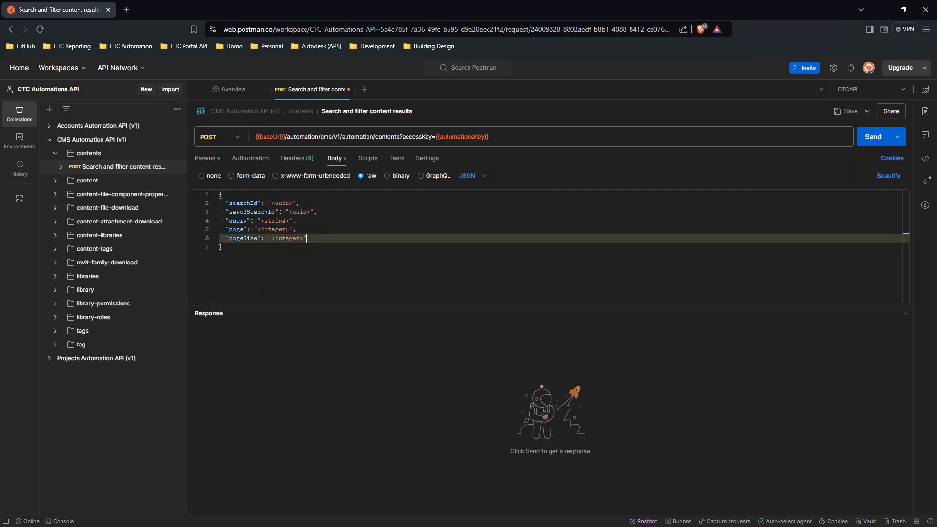
# - Switch to the CMS application and enter "*" as the content search term
pyautogui.hotkey('alt', 'Tab')
pyautogui.click(519, 155)
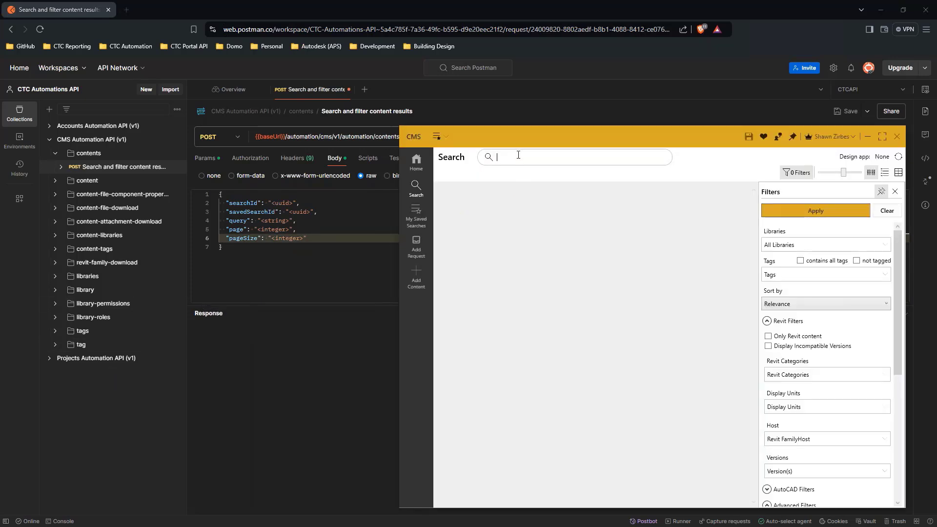
pyautogui.write('*')
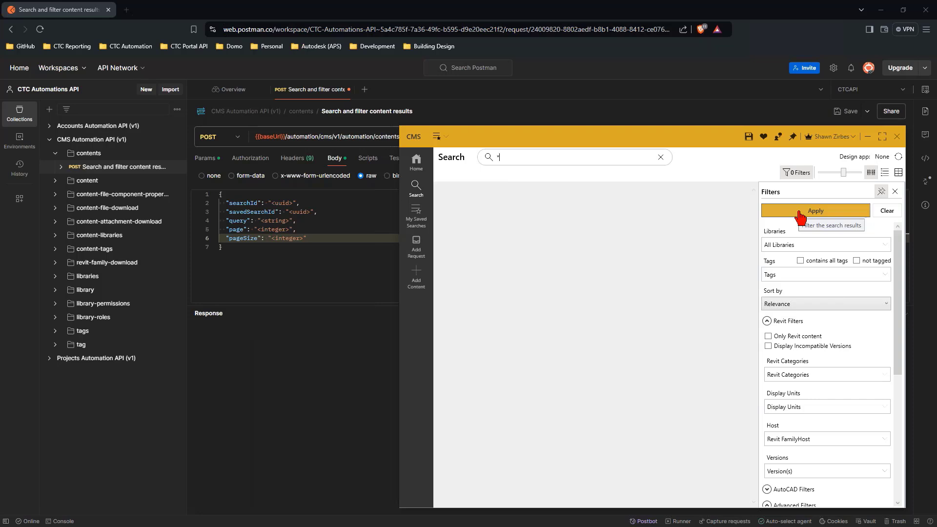
# - Return to Postman and delete the searchId and savedSearchId lines from the request body
pyautogui.hotkey('alt', 'Tab')
pyautogui.click(297, 202)
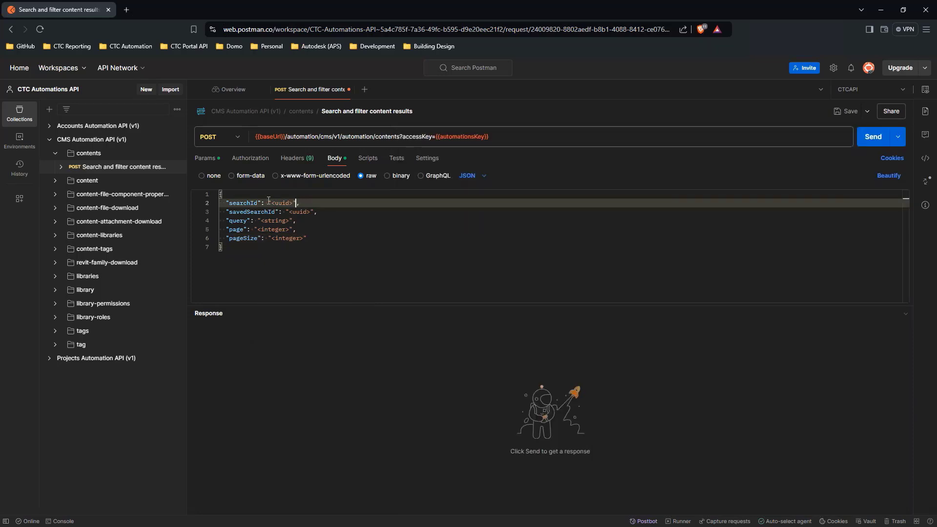
pyautogui.moveTo(227, 203); pyautogui.dragTo(319, 211)
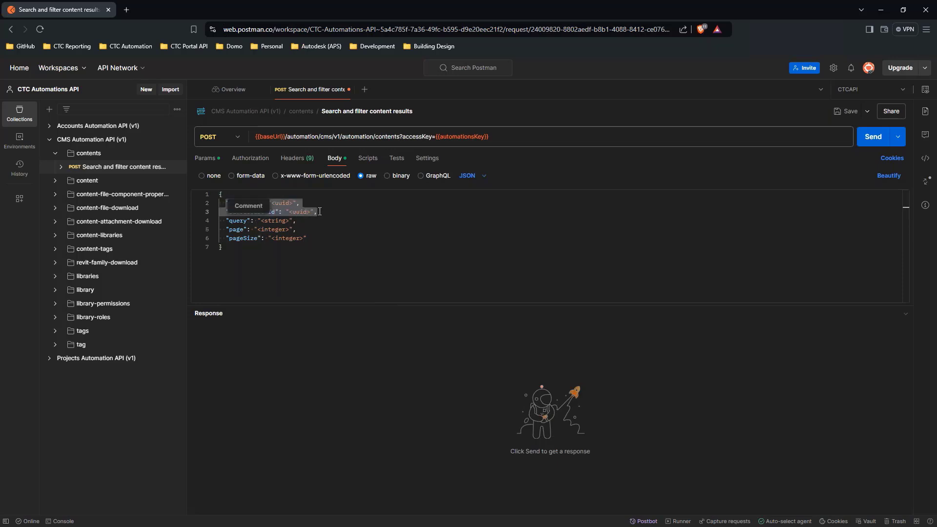
pyautogui.press('BackSpace')
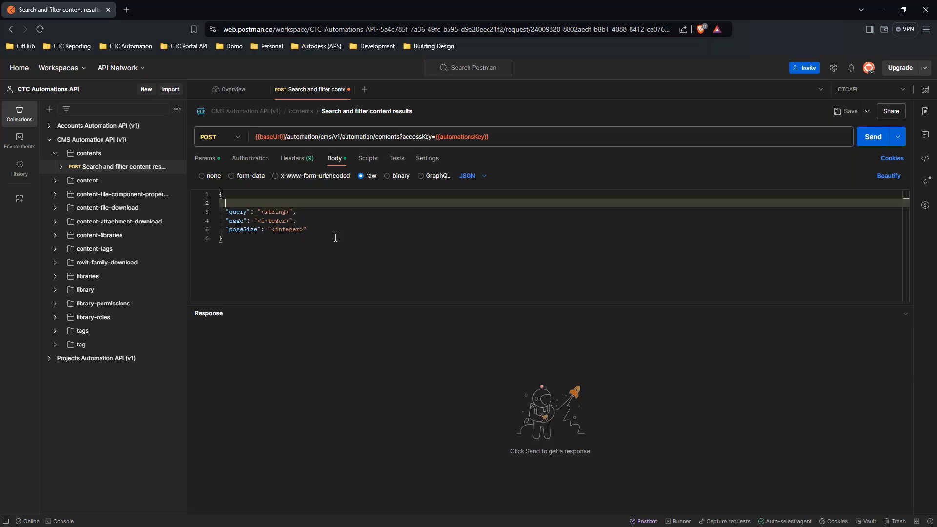
pyautogui.press('BackSpace')
# - Set query to "*", page to "1" and pageSize to "100" in the request body, and send the request
pyautogui.moveTo(261, 200); pyautogui.dragTo(305, 224)
pyautogui.write('*')
pyautogui.write('1')
pyautogui.write('100')
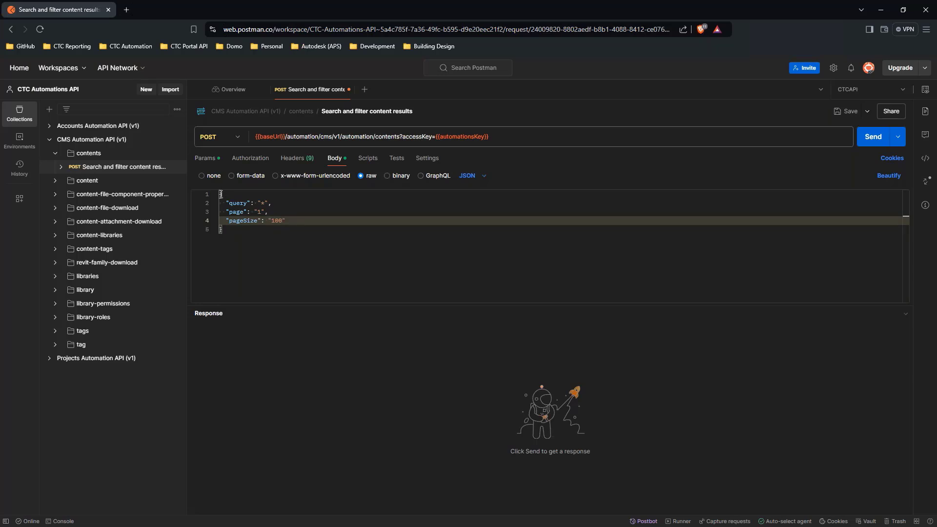
pyautogui.hotkey('ctrl', 'a')
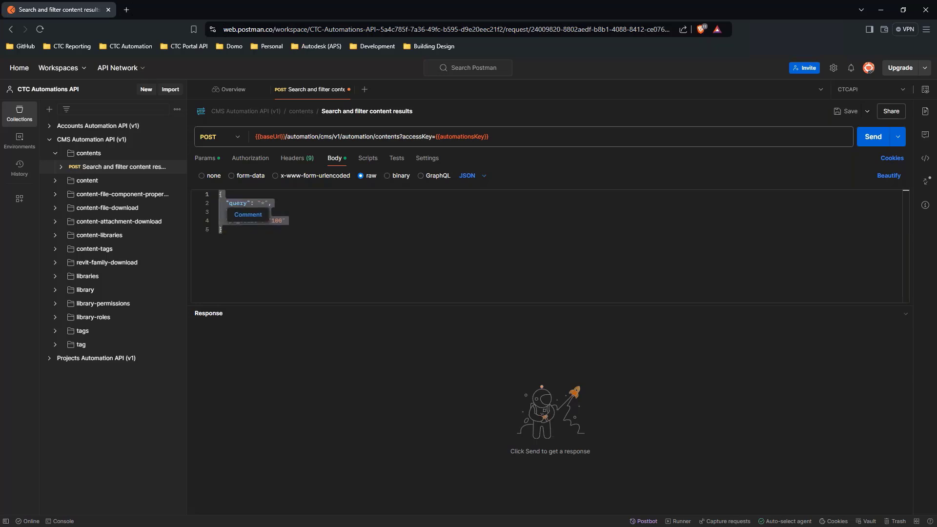
pyautogui.click(869, 141)
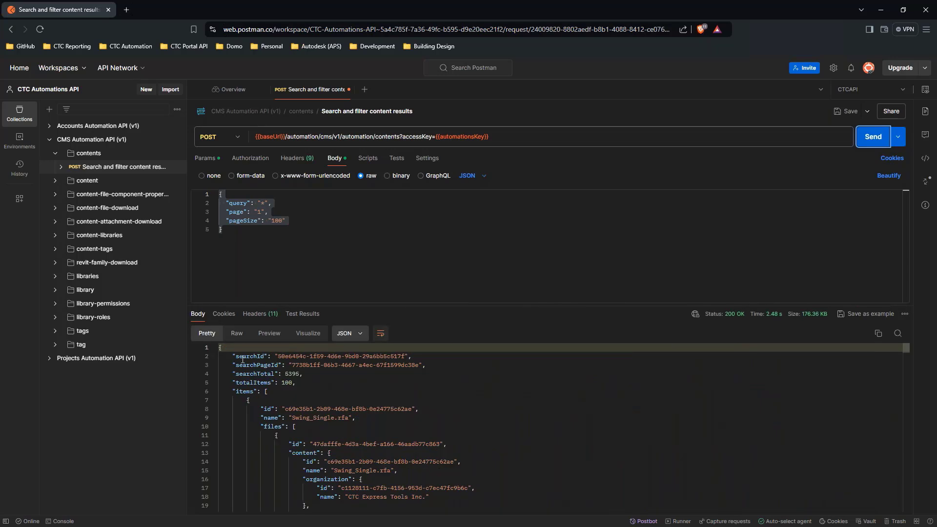
# - Examine the response's search identifiers, totals, and the first item's id, name and files entries
pyautogui.moveTo(233, 356); pyautogui.dragTo(421, 356)
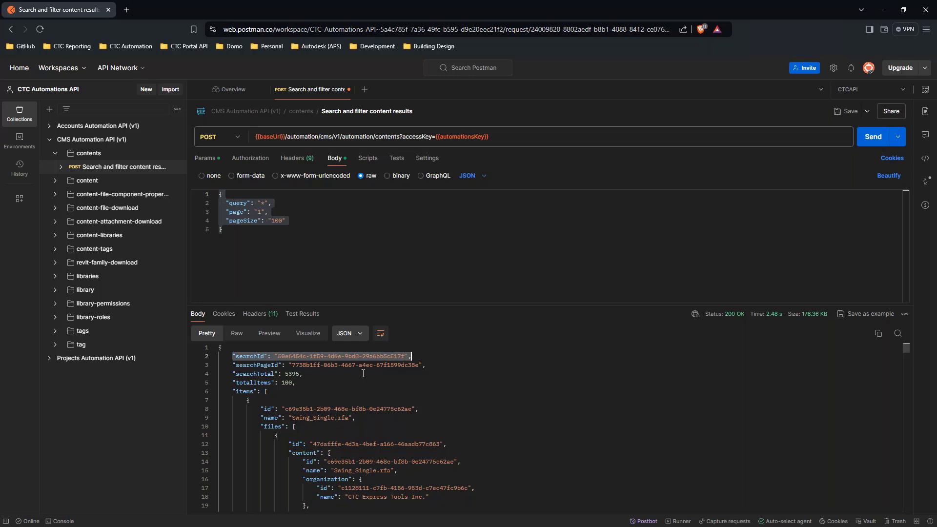
pyautogui.moveTo(232, 365); pyautogui.dragTo(438, 363)
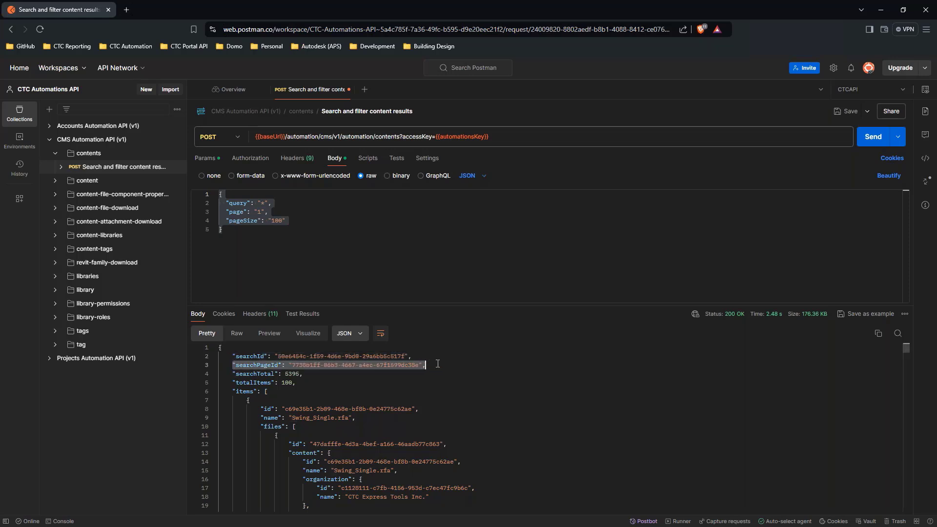
pyautogui.moveTo(232, 374); pyautogui.dragTo(307, 374)
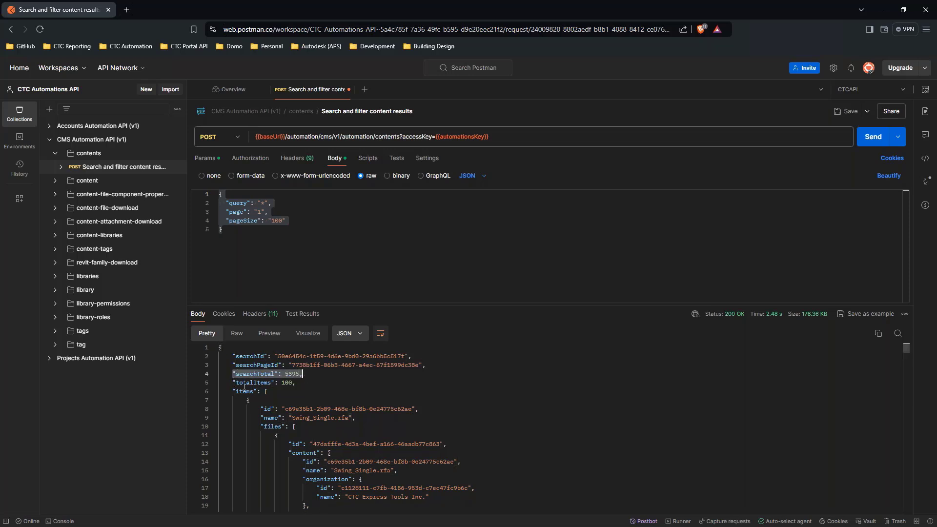
pyautogui.moveTo(233, 383); pyautogui.dragTo(297, 383)
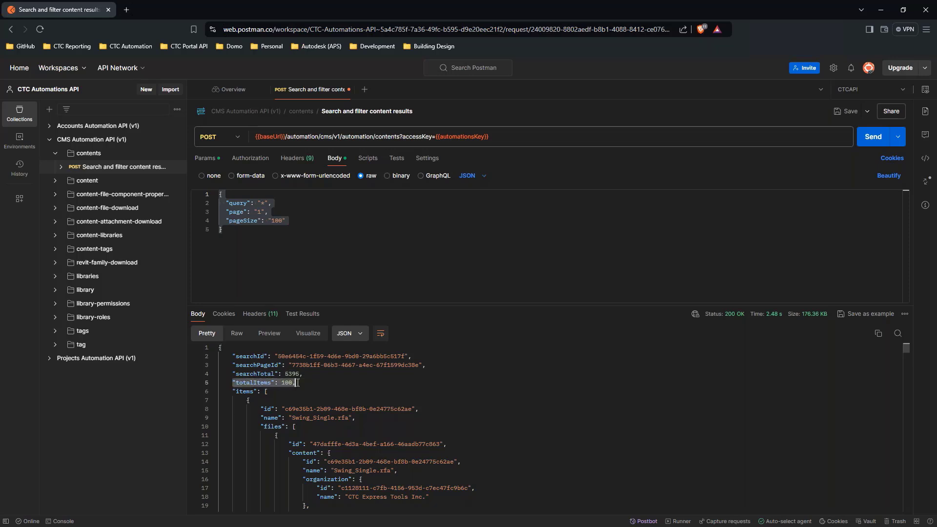
pyautogui.moveTo(233, 392); pyautogui.dragTo(281, 393)
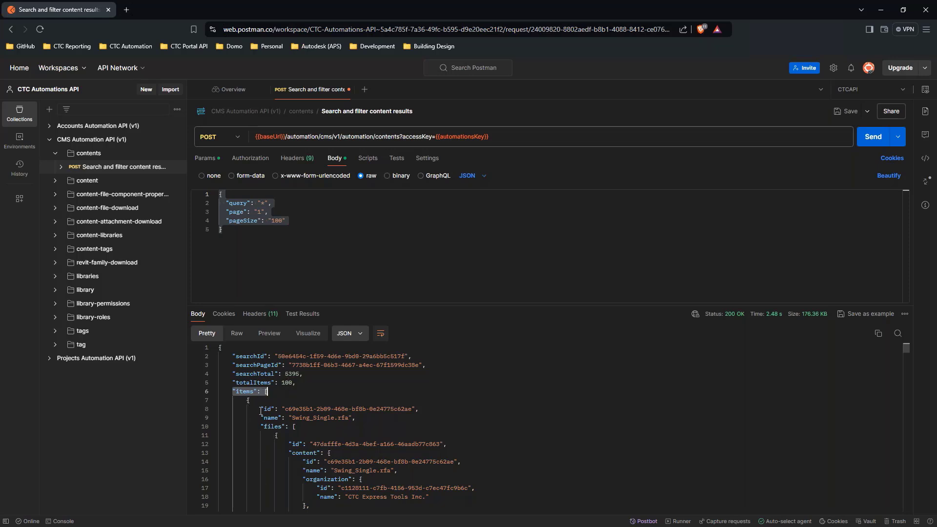
pyautogui.moveTo(260, 409); pyautogui.dragTo(362, 410)
pyautogui.moveTo(274, 419); pyautogui.dragTo(354, 446)
pyautogui.click(354, 446)
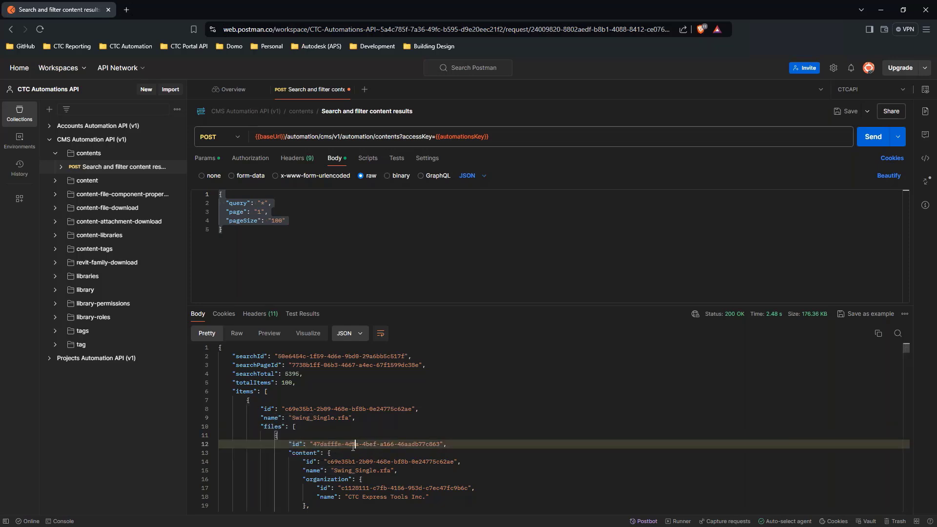
# - Collapse the first item's files, organization and libraries blocks in the response to review its tags
pyautogui.click(214, 426)
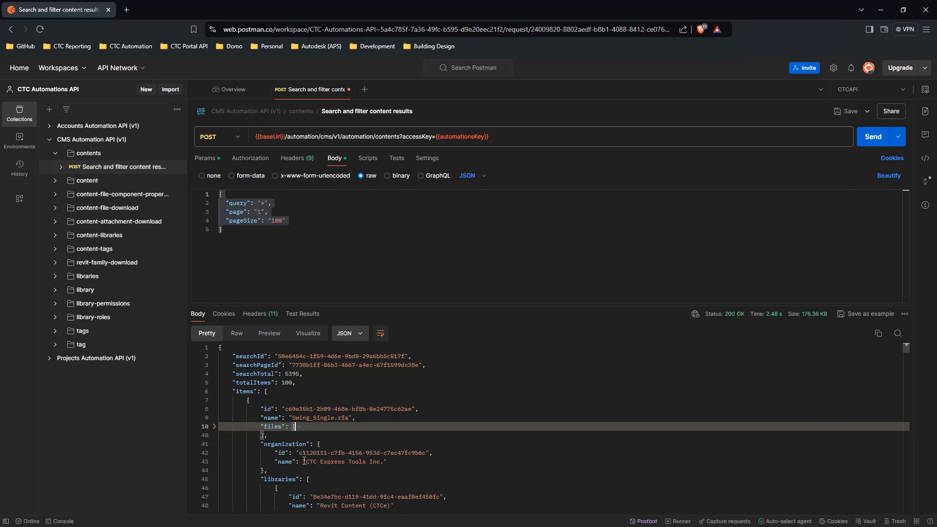
pyautogui.moveTo(303, 462); pyautogui.dragTo(389, 461)
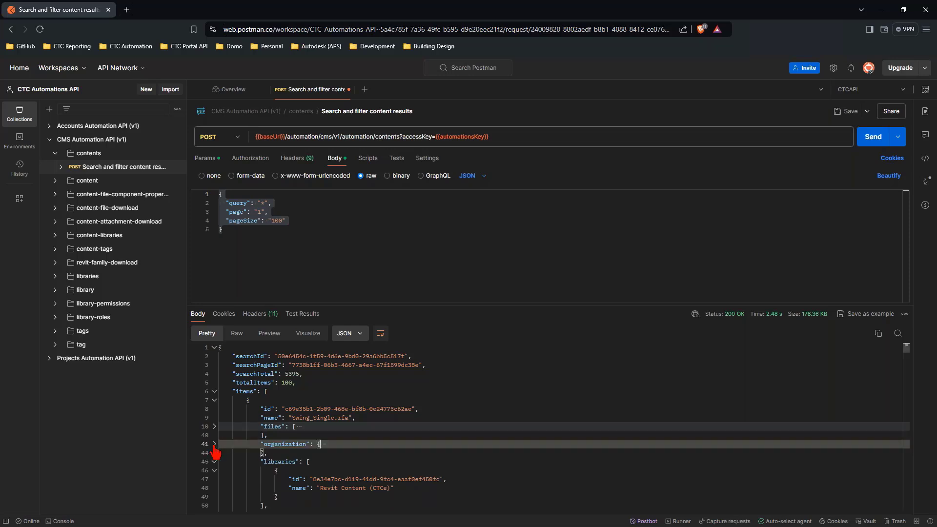
pyautogui.click(214, 444)
pyautogui.moveTo(269, 462); pyautogui.dragTo(355, 480)
pyautogui.click(316, 479)
pyautogui.click(214, 461)
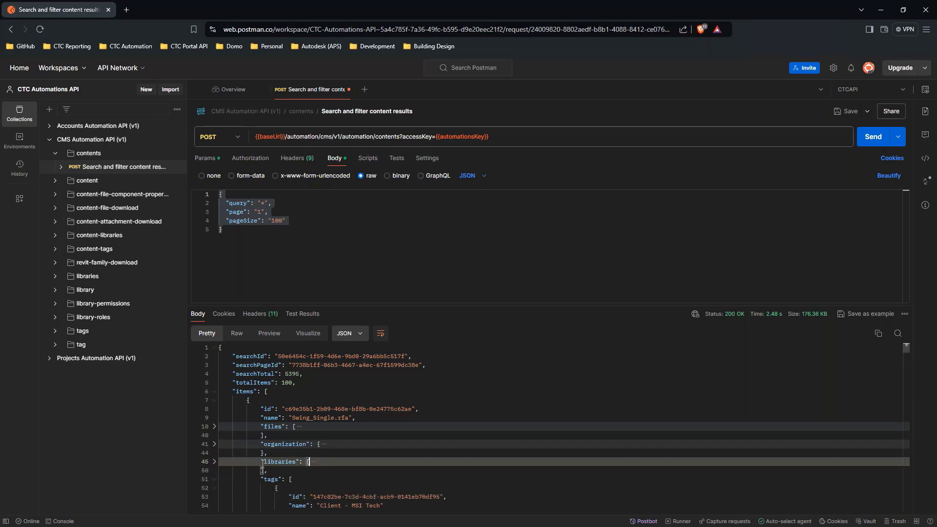
pyautogui.scroll(-1, 218, 454)
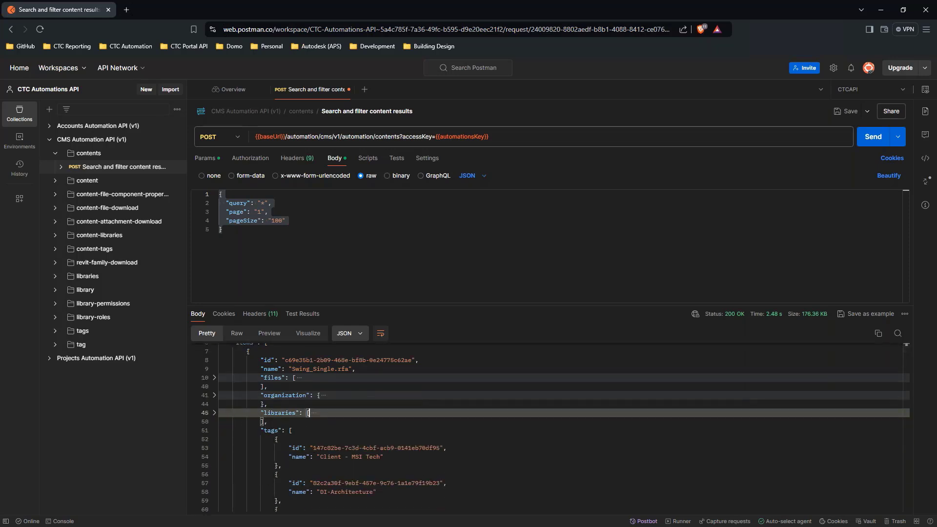
# - Run the "*" search in the CMS application and review the details of Mass Notification Strobe.rfa
pyautogui.hotkey('alt', 'Tab')
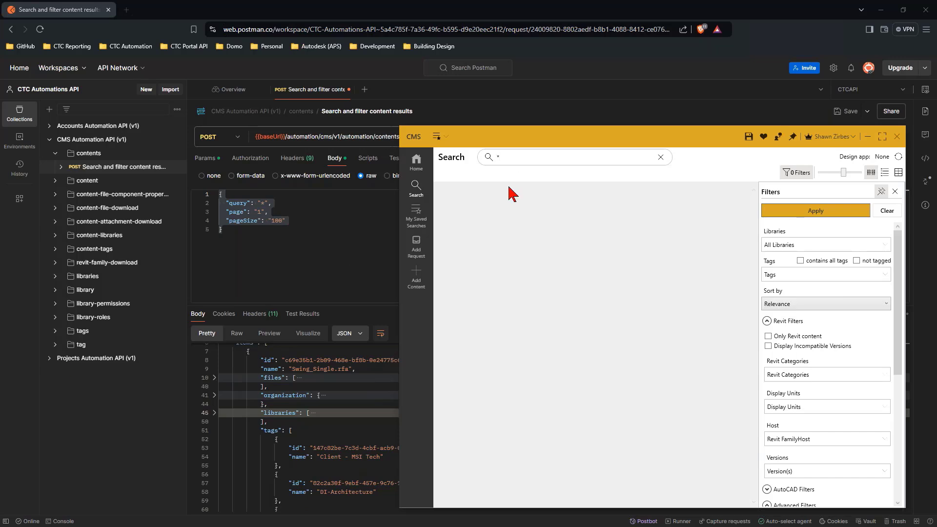
pyautogui.press('Return')
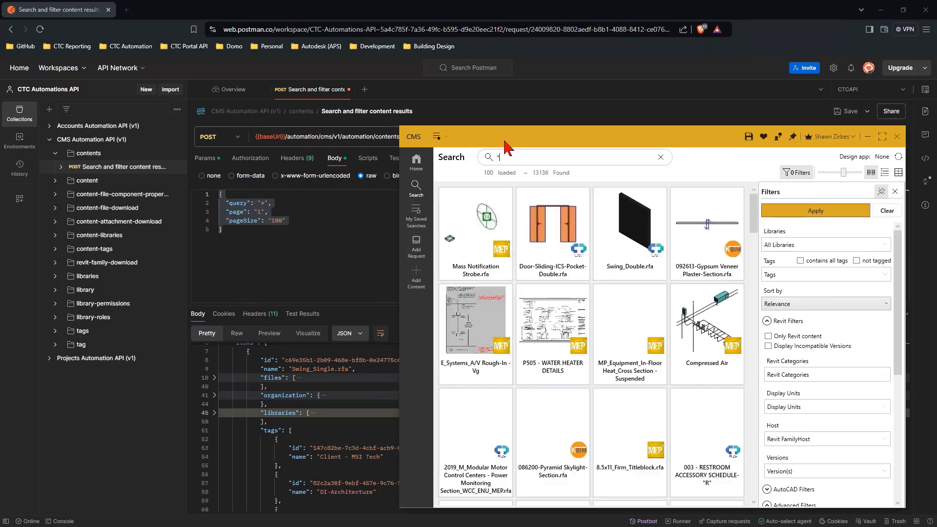
pyautogui.rightClick(481, 247)
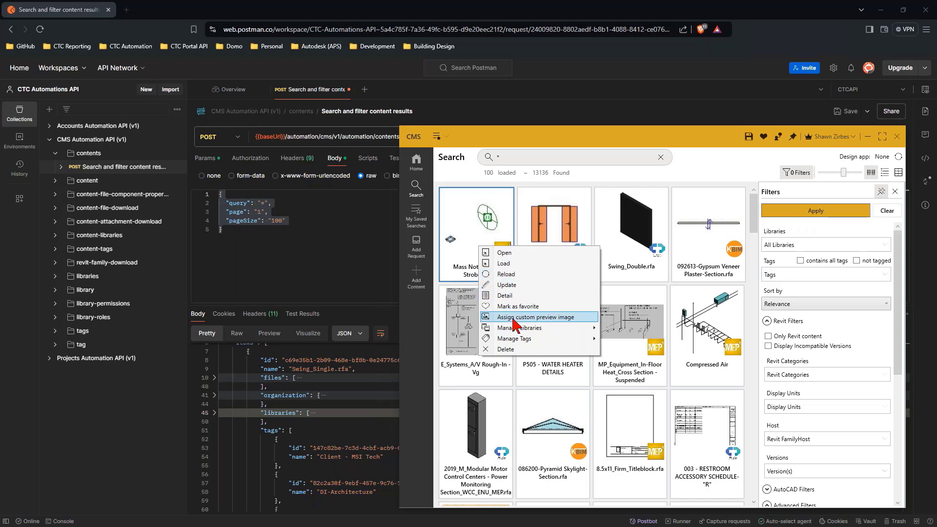
pyautogui.click(505, 296)
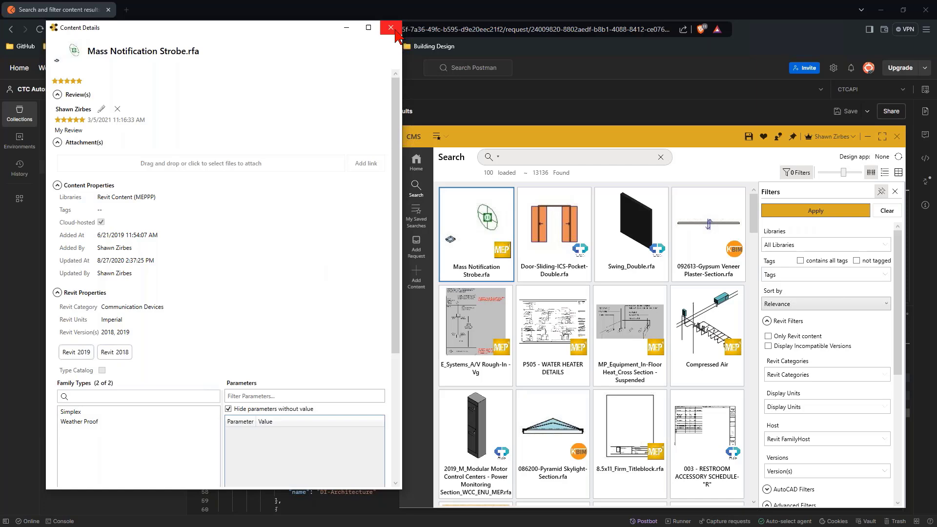
pyautogui.click(397, 30)
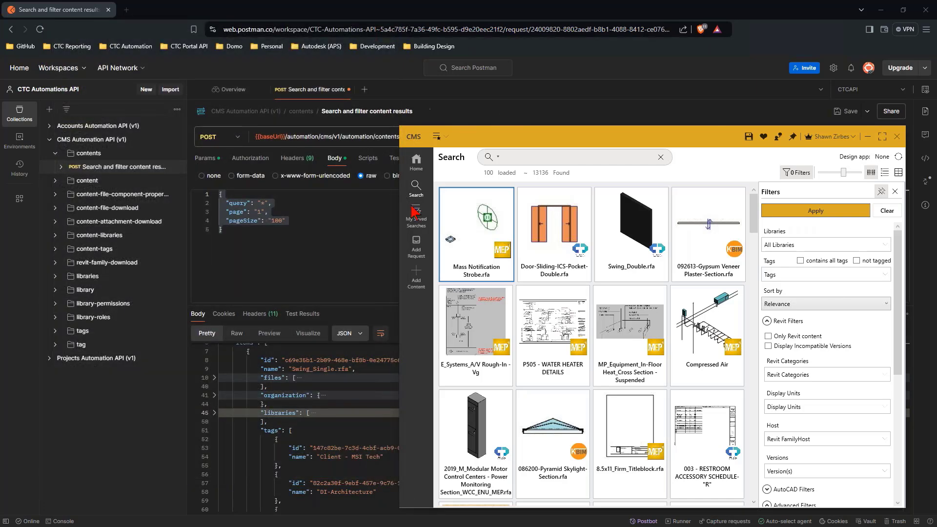
pyautogui.click(367, 276)
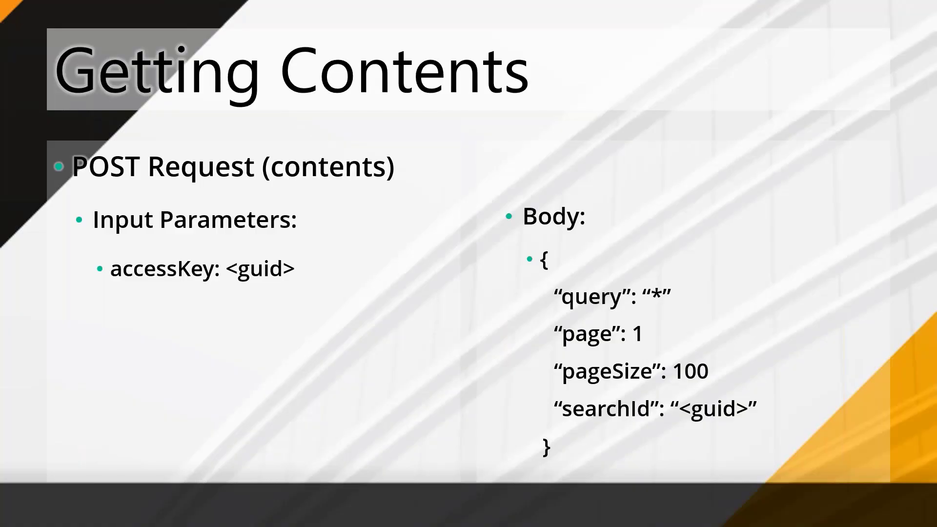
pyautogui.press('Right')
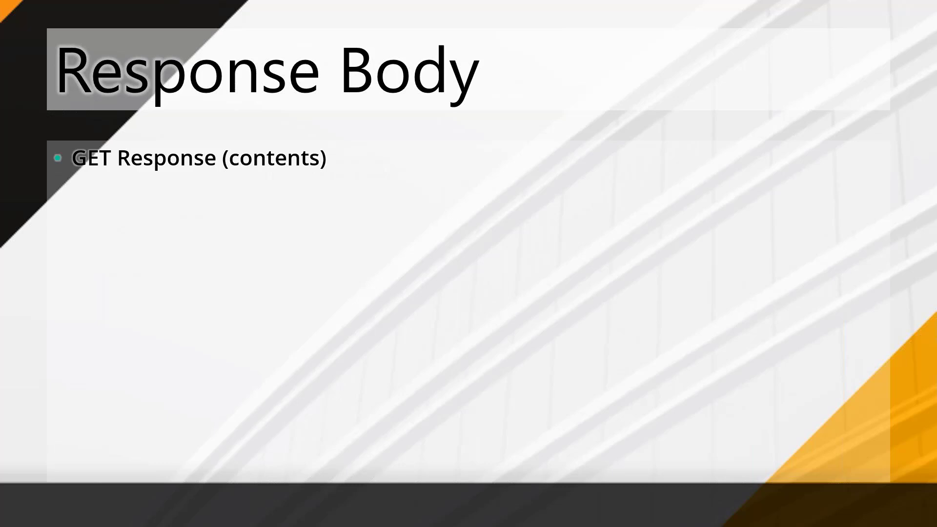
pyautogui.press('Right')
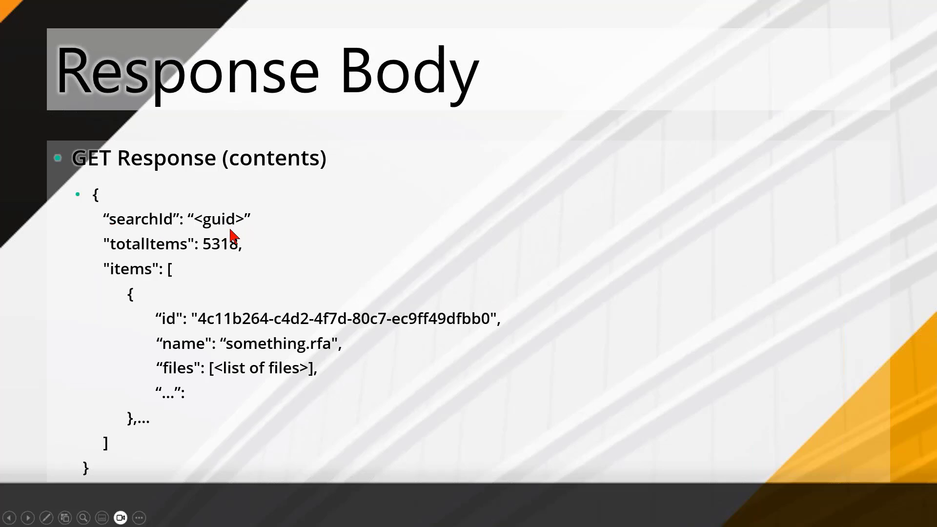
pyautogui.press('Right')
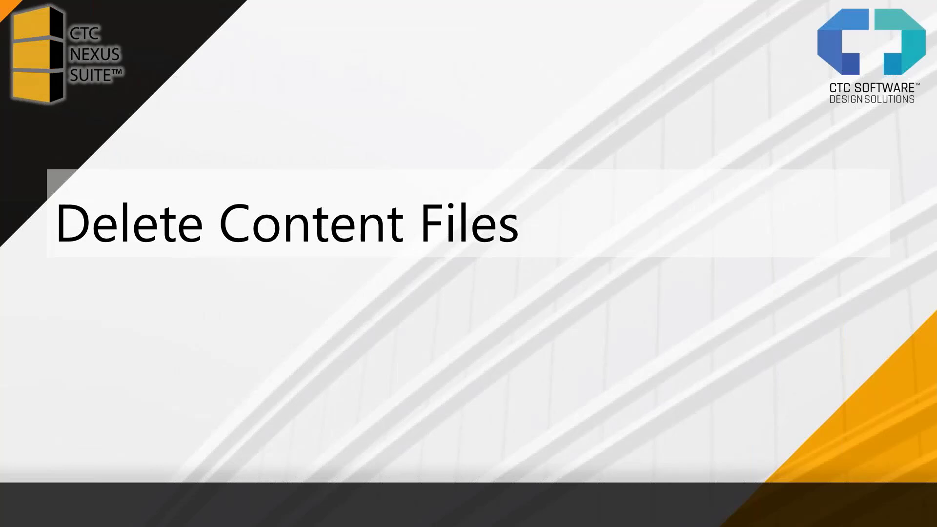
pyautogui.press('Left')
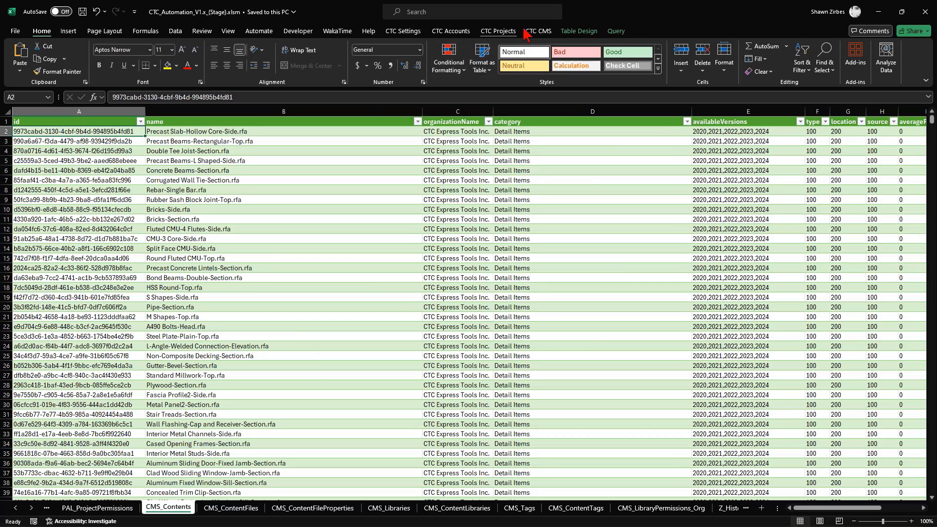
# - Show the CTC CMS commands for the CMS_Contents sheet in the Excel automation workbook
pyautogui.click(538, 31)
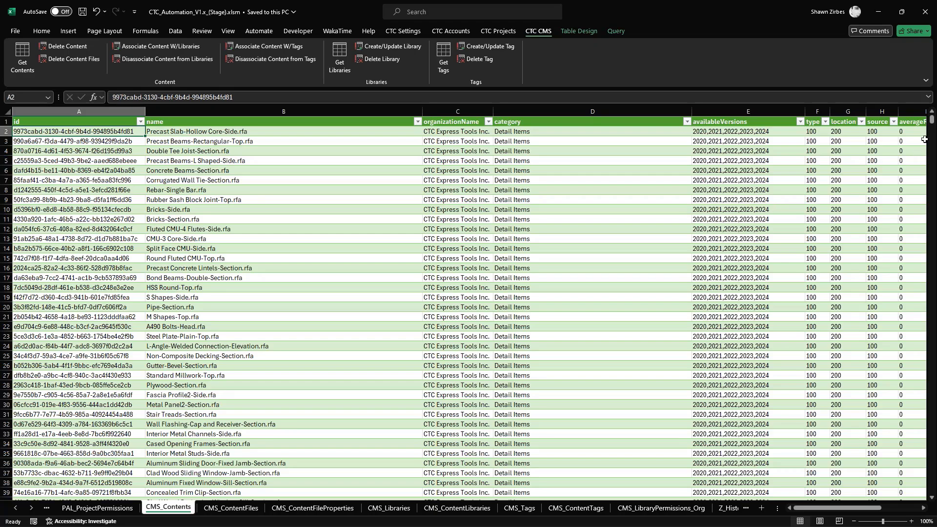
# - Examine the content records at the end of the CMS_Contents sheet, including their category, version, type and source columns
pyautogui.moveTo(932, 125); pyautogui.dragTo(932, 488)
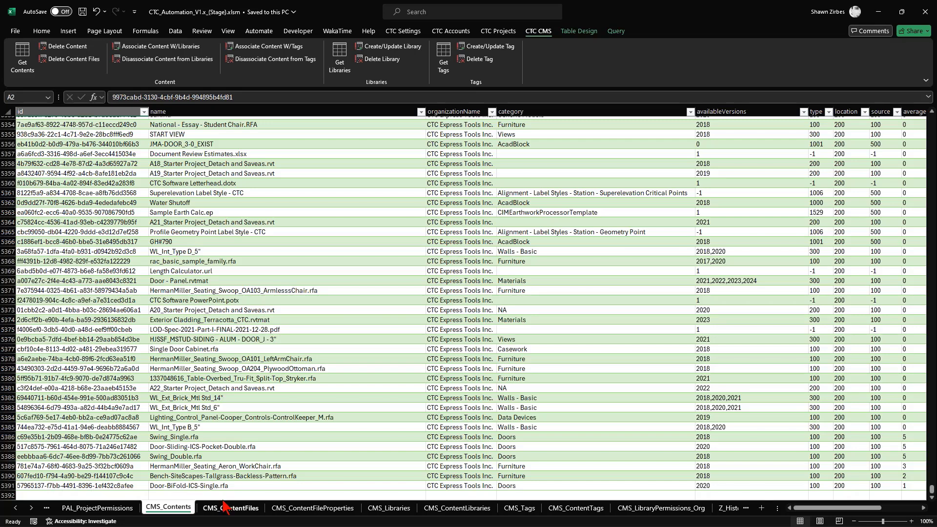
pyautogui.scroll(6, 134, 453)
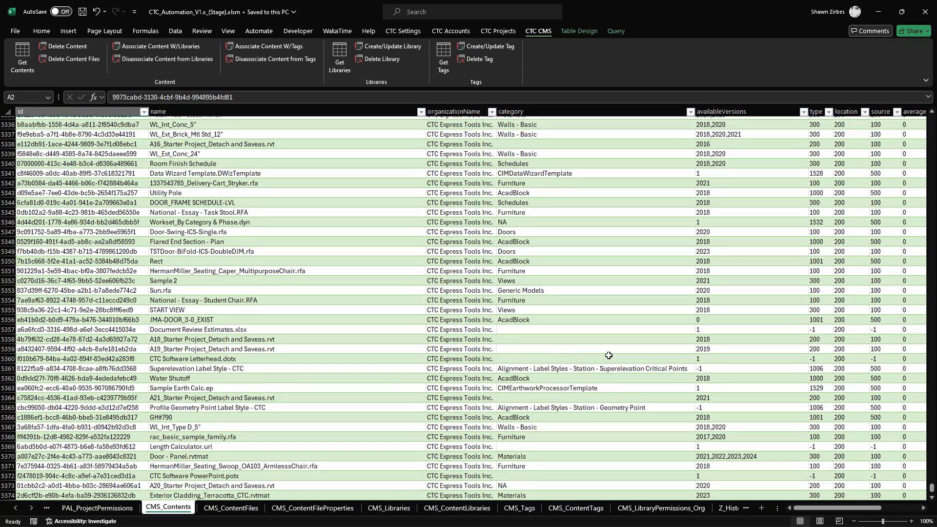
pyautogui.scroll(5, 609, 355)
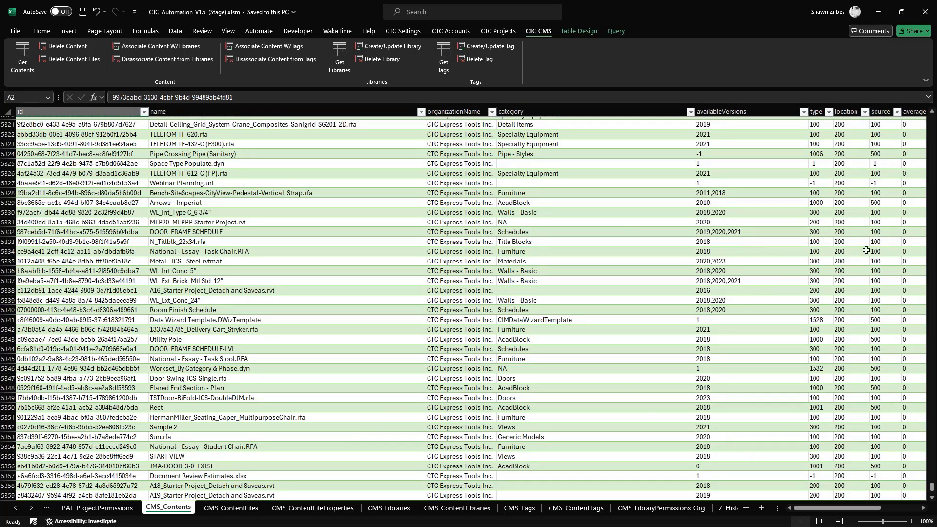
pyautogui.scroll(2, 844, 461)
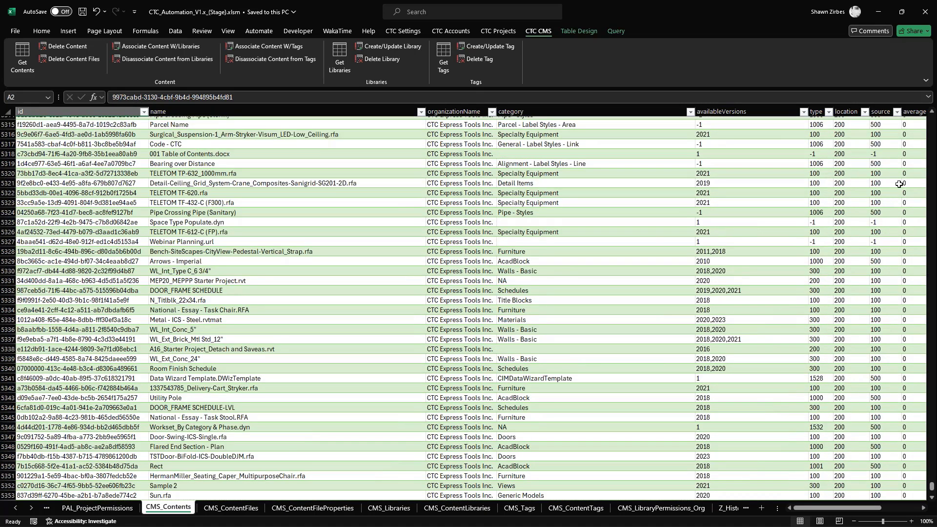
pyautogui.moveTo(833, 509)
pyautogui.mouseDown()
pyautogui.moveTo(880, 514)
pyautogui.moveTo(826, 513)
pyautogui.mouseUp()
# - Review the file records in CMS_ContentFiles down to the last row and show the library assignments in CMS_ContentLibraries
pyautogui.click(232, 511)
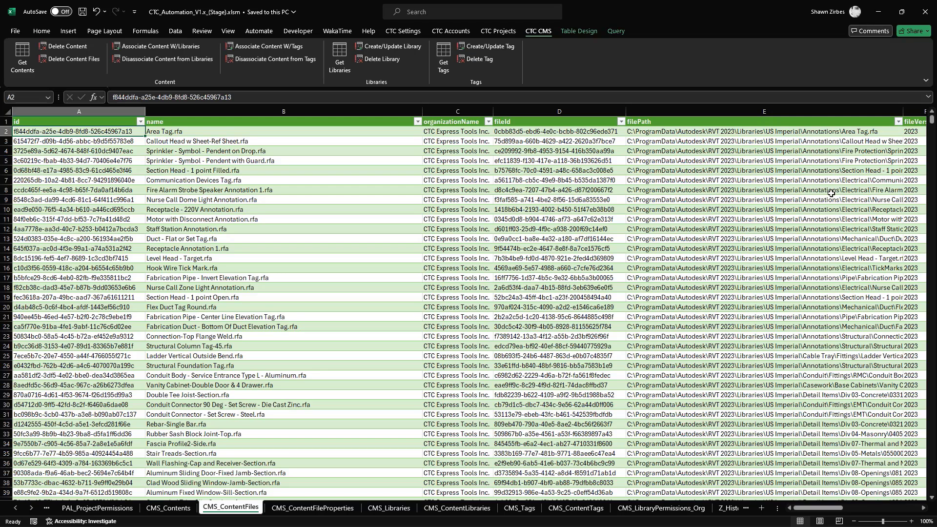
pyautogui.moveTo(932, 122); pyautogui.dragTo(930, 488)
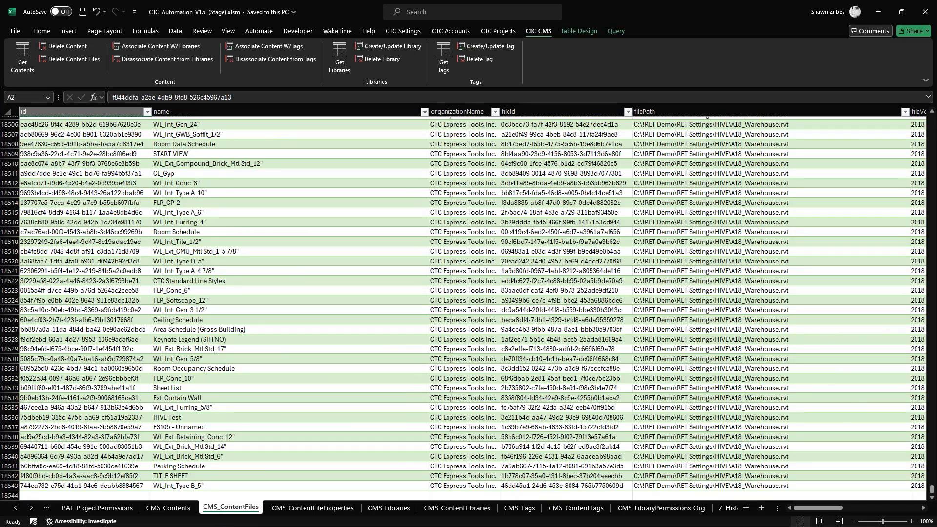
pyautogui.click(470, 508)
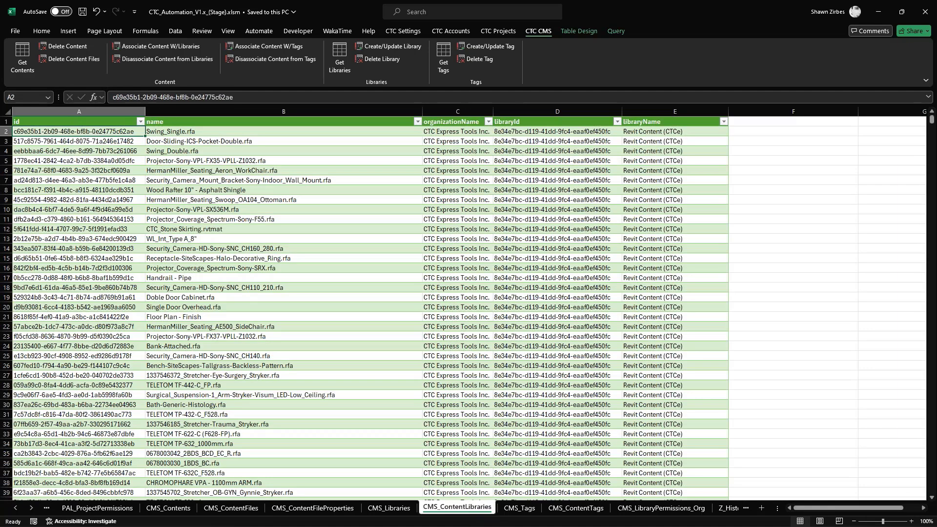
# - Show the tag assignments in the CMS_ContentTags sheet and select the id of the first listed item, --.rvtmat
pyautogui.click(576, 508)
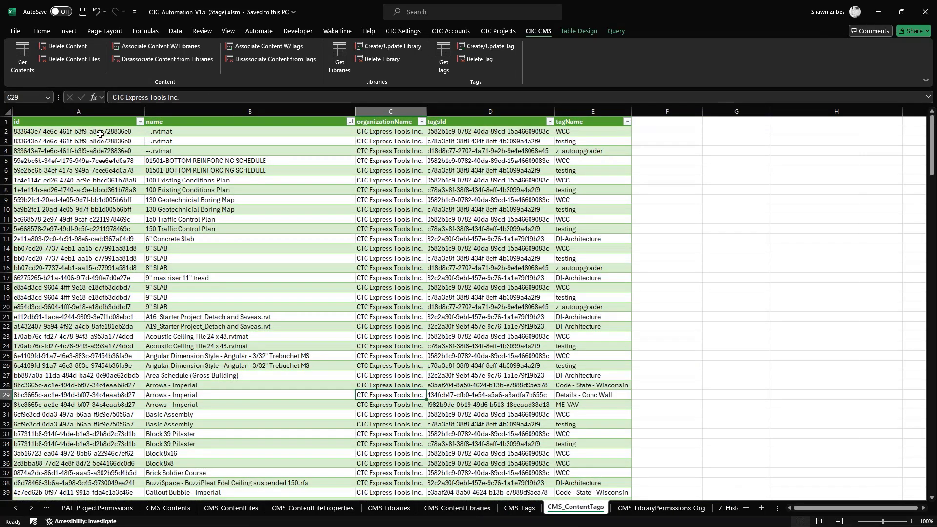
pyautogui.click(102, 137)
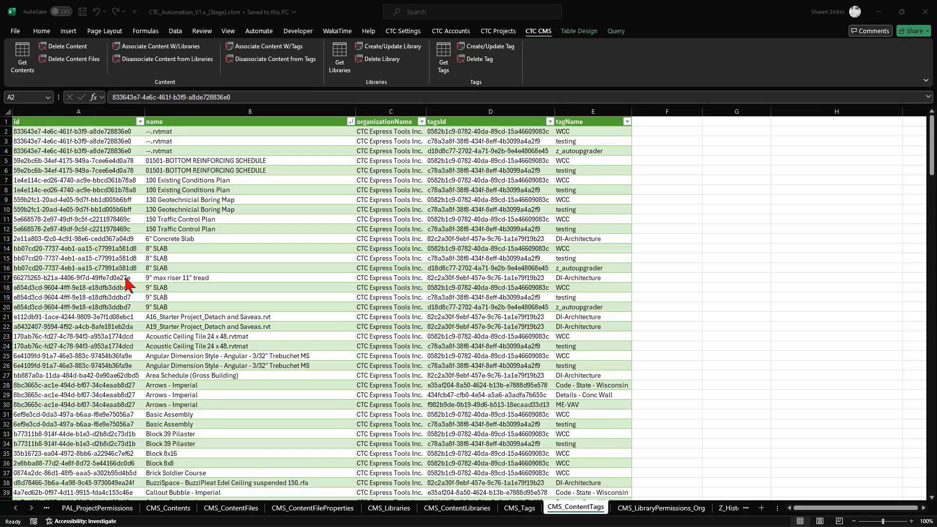
pyautogui.click(802, 511)
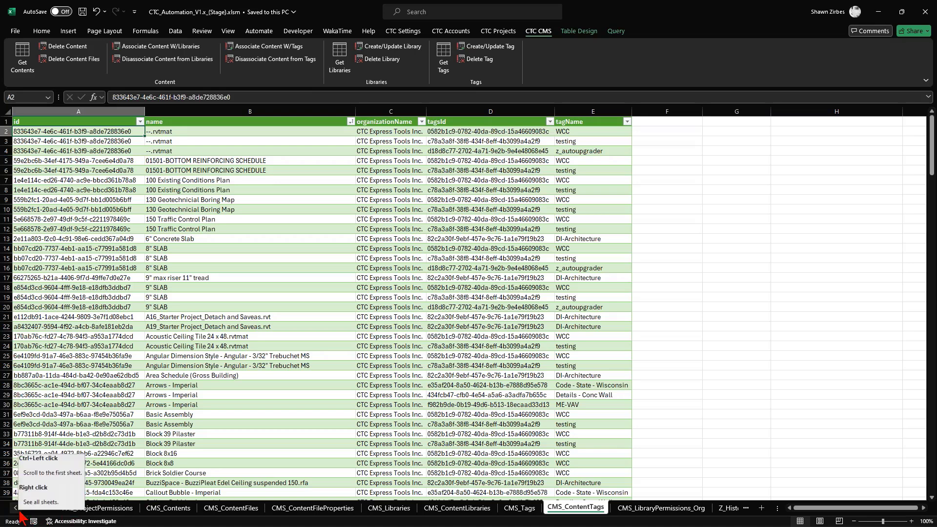
# - Return to the CMS_Contents sheet, locate the Get Contents command and browse upward through the listed content records
pyautogui.click(168, 508)
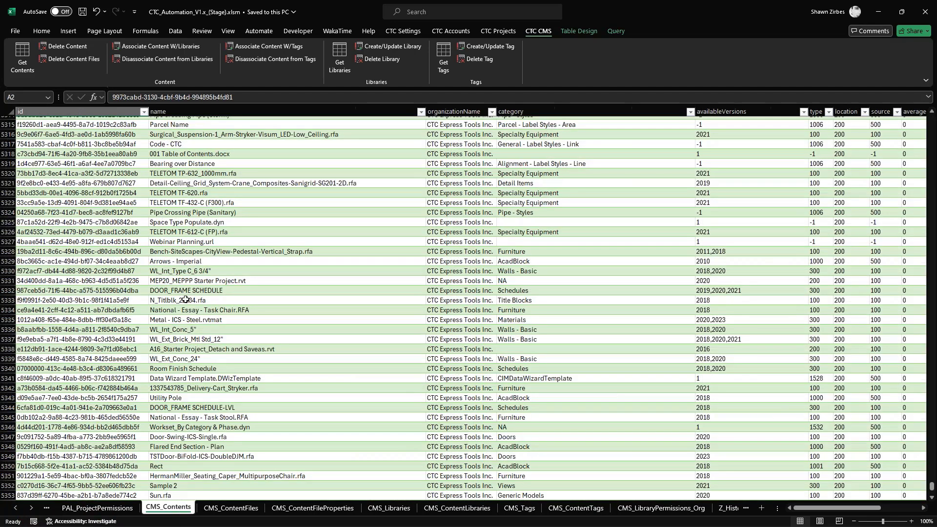
pyautogui.click(24, 68)
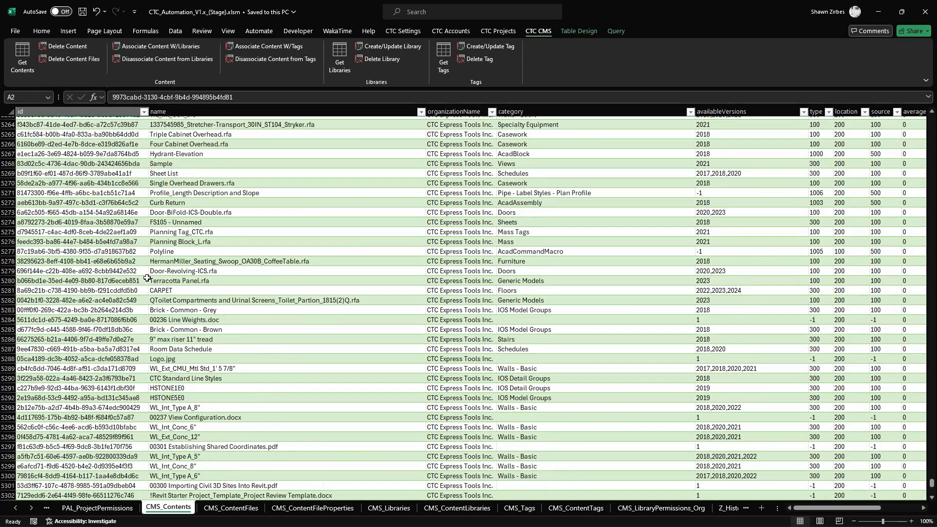
pyautogui.scroll(12, 144, 278)
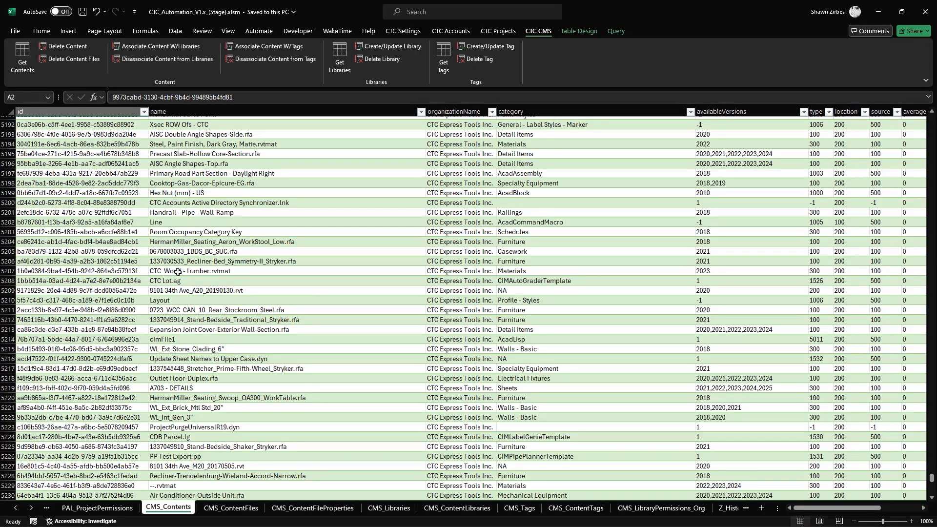
pyautogui.scroll(4, 172, 274)
pyautogui.scroll(18, 172, 273)
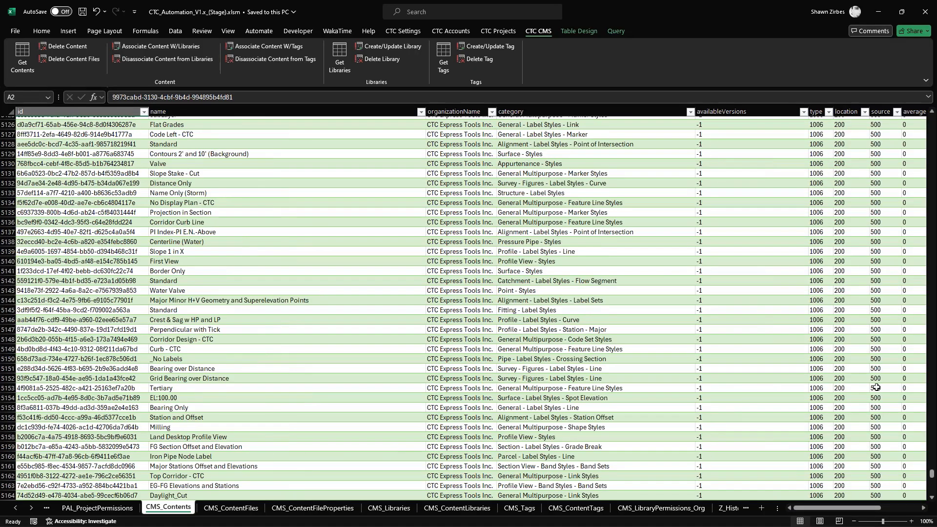
# - Review the first content record's name, category and availableVersions in CMS_Contents, and select the first four content ids in A2:A5
pyautogui.moveTo(932, 473); pyautogui.dragTo(932, 120)
pyautogui.click(167, 130)
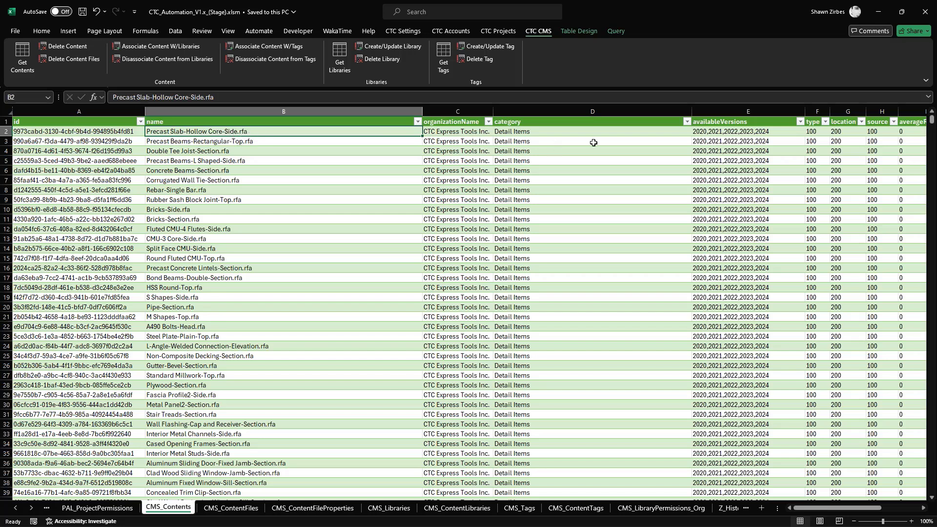
pyautogui.click(552, 134)
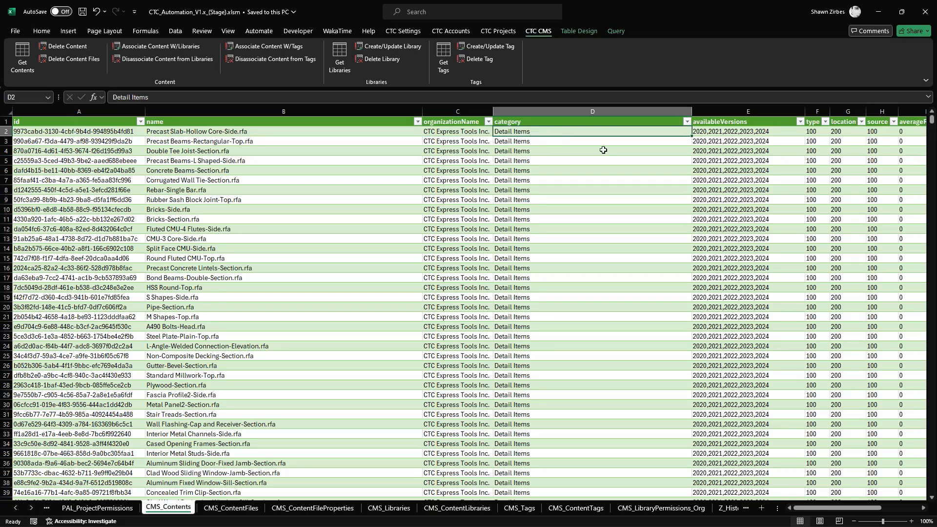
pyautogui.click(699, 135)
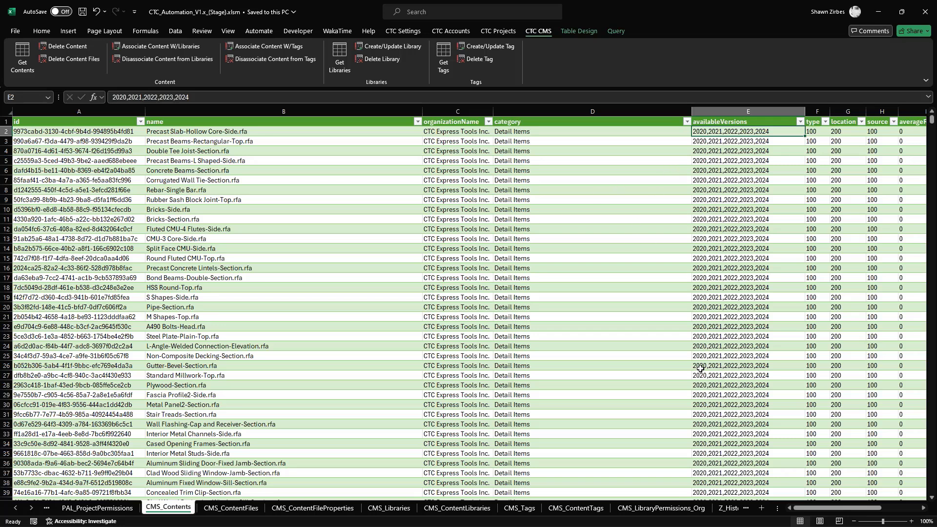
pyautogui.moveTo(136, 132); pyautogui.dragTo(128, 161)
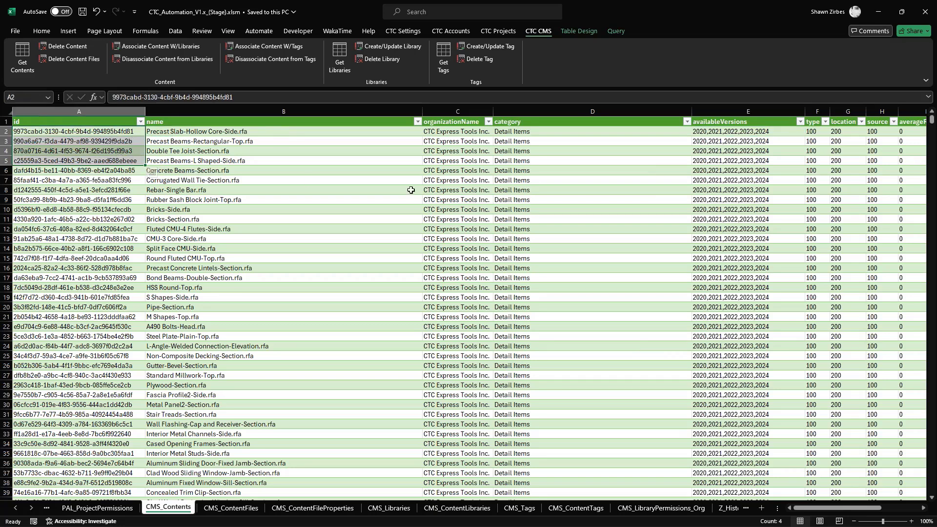
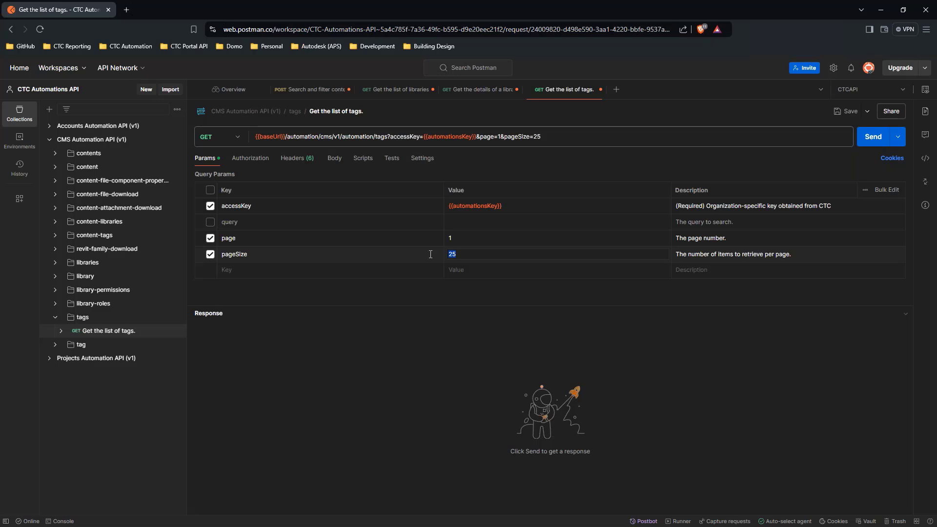
# - Set the tag list request's pageSize to 100, send it, and examine the response's totalItems
pyautogui.write('100')
pyautogui.click(874, 137)
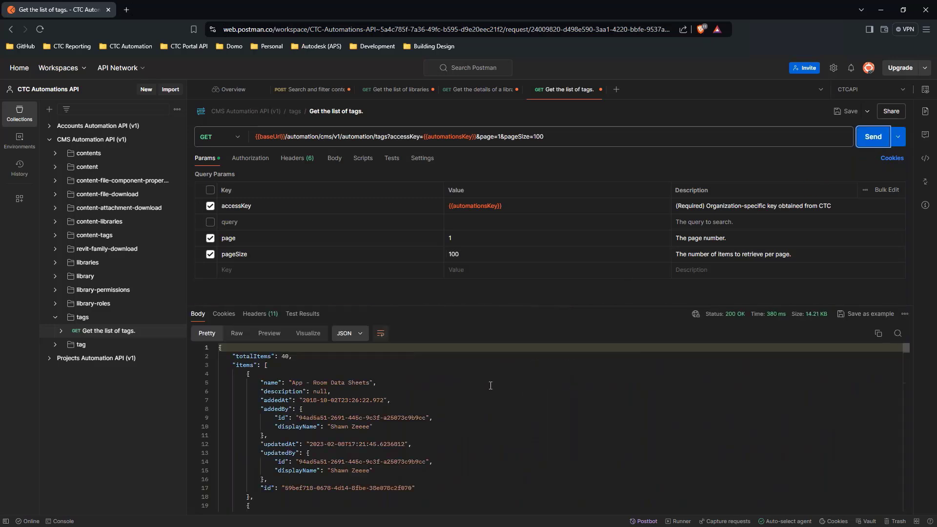
pyautogui.doubleClick(283, 357)
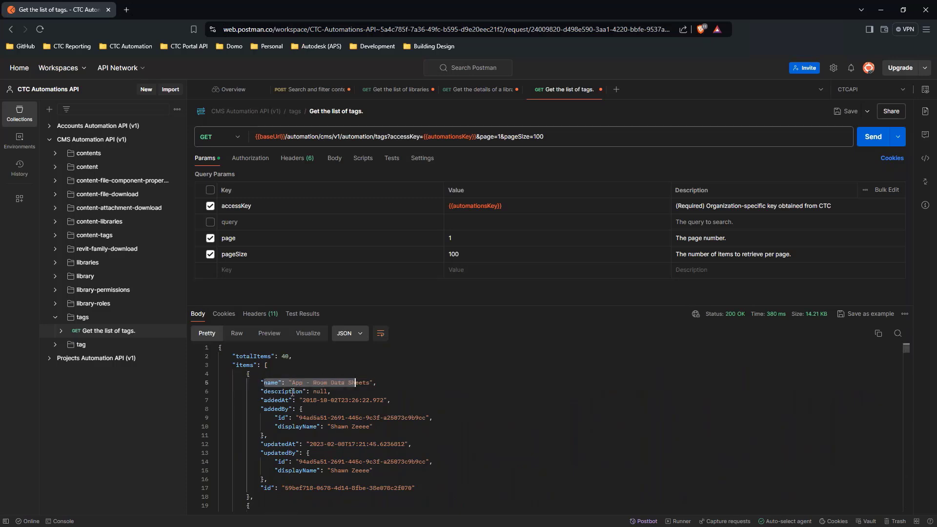
# - Review the first returned tag, App - Room Data Sheets: its name, description, added and updated fields, and id
pyautogui.moveTo(288, 392); pyautogui.dragTo(313, 391)
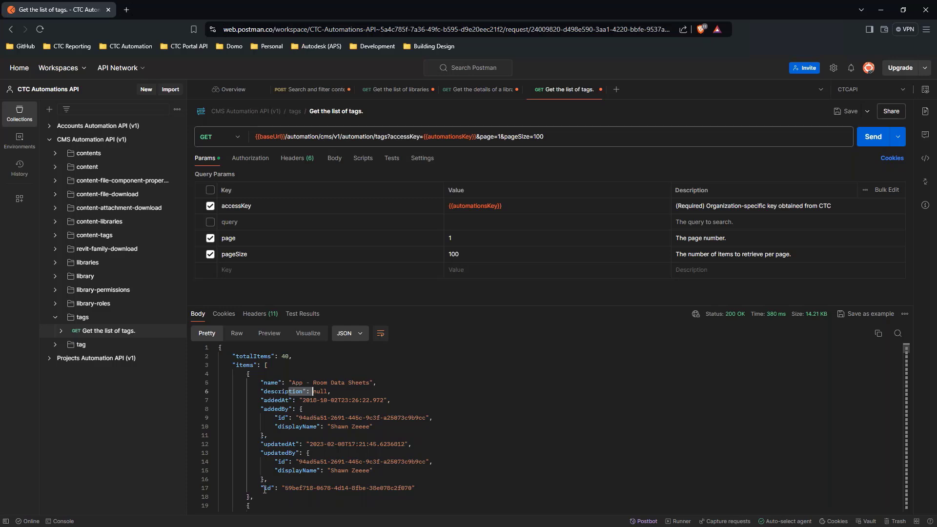
pyautogui.moveTo(264, 489); pyautogui.dragTo(389, 494)
pyautogui.moveTo(265, 410); pyautogui.dragTo(321, 476)
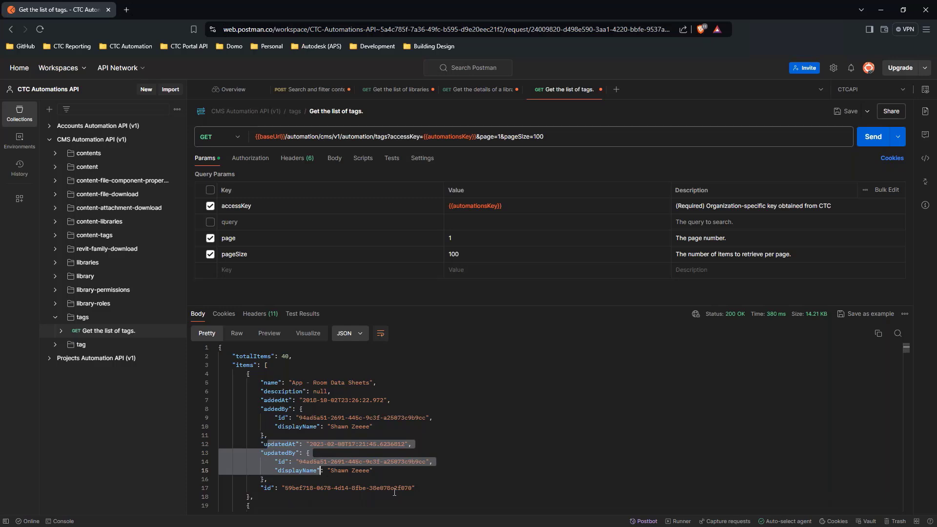
pyautogui.moveTo(261, 383); pyautogui.dragTo(340, 393)
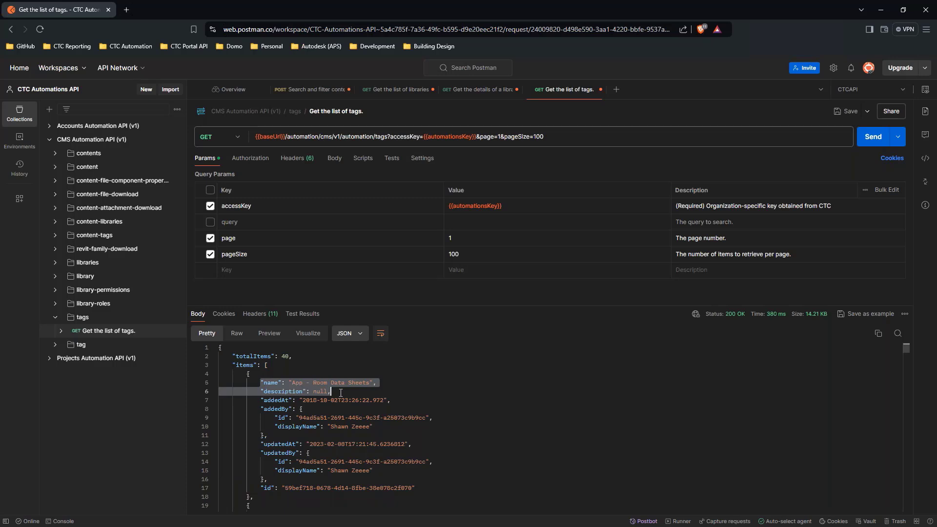
pyautogui.moveTo(261, 488); pyautogui.dragTo(416, 488)
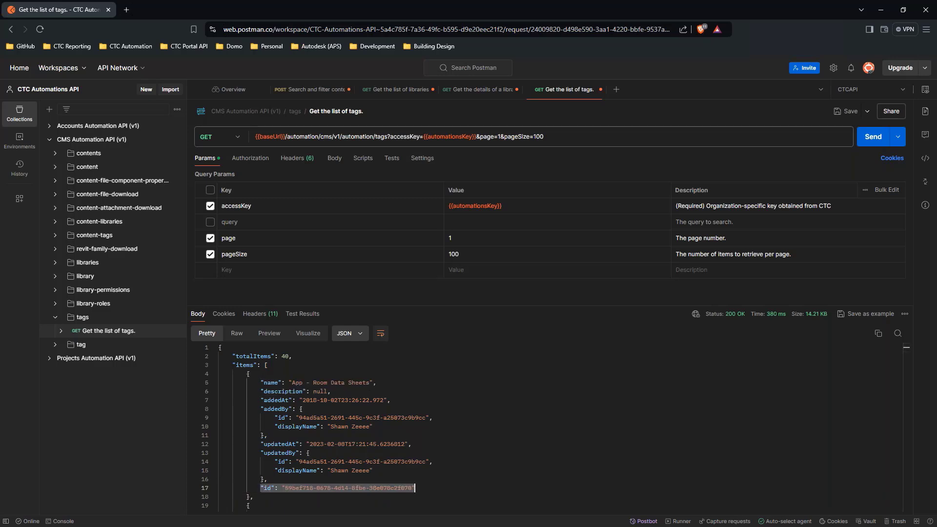
# - Switch to the Excel workbook, get the CMS tags, and review the CMS_Tags records down to the last row
pyautogui.hotkey('alt', 'Tab')
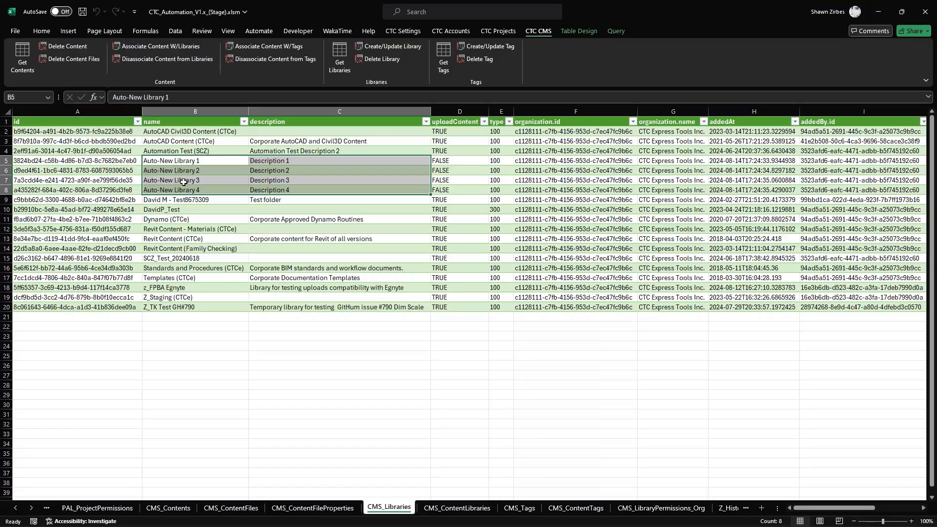
pyautogui.click(439, 63)
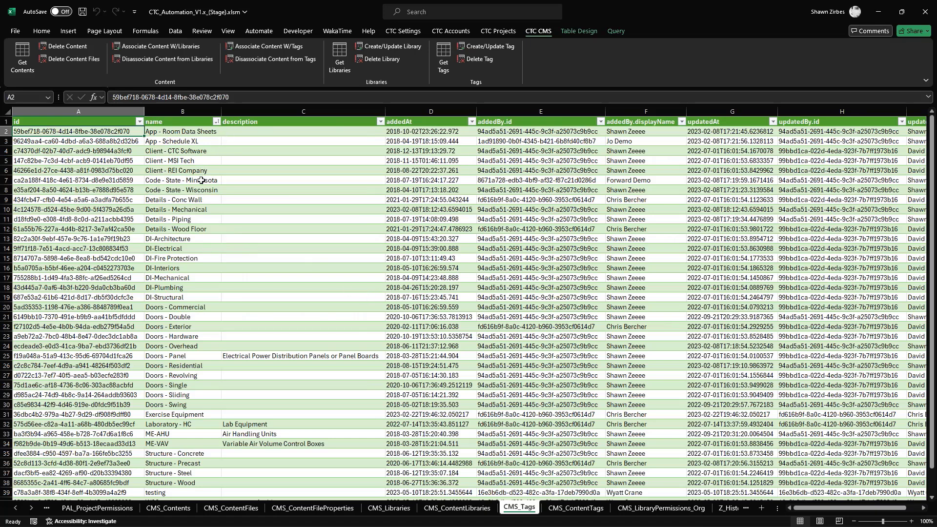
pyautogui.scroll(-4, 201, 180)
pyautogui.scroll(4, 205, 214)
pyautogui.scroll(-4, 250, 217)
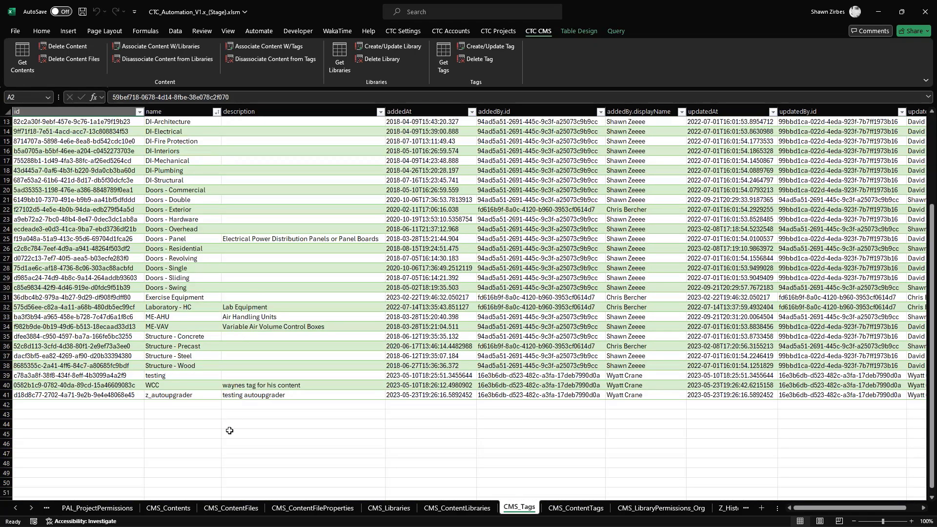
pyautogui.scroll(4, 230, 431)
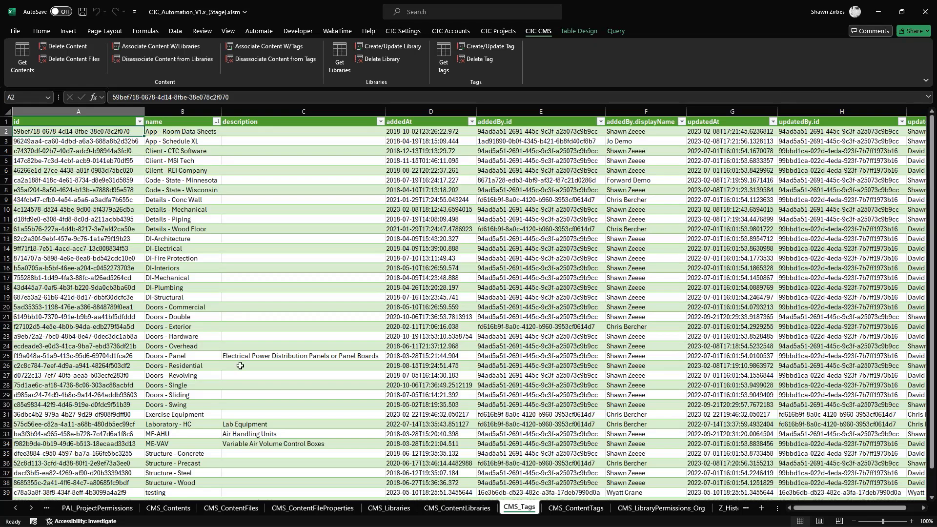
pyautogui.scroll(-4, 249, 350)
pyautogui.scroll(4, 248, 351)
pyautogui.scroll(-4, 240, 356)
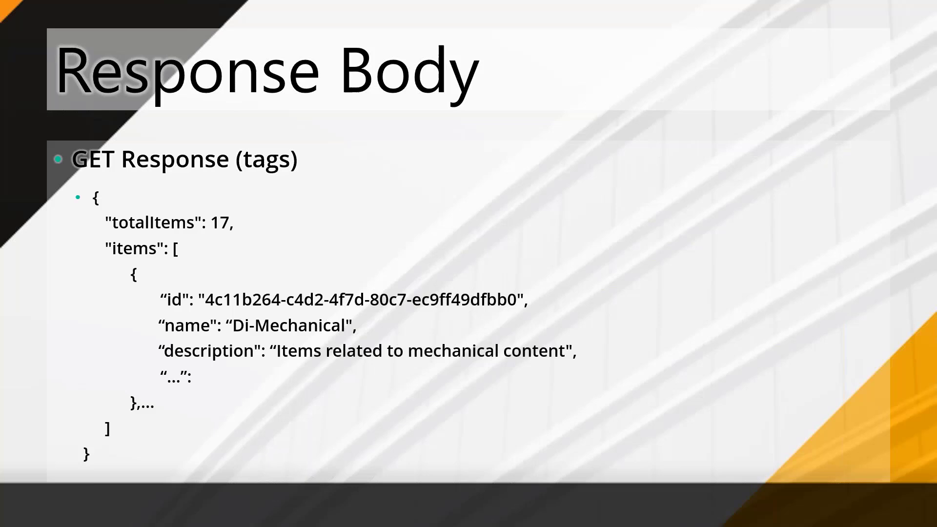
pyautogui.press('Right')
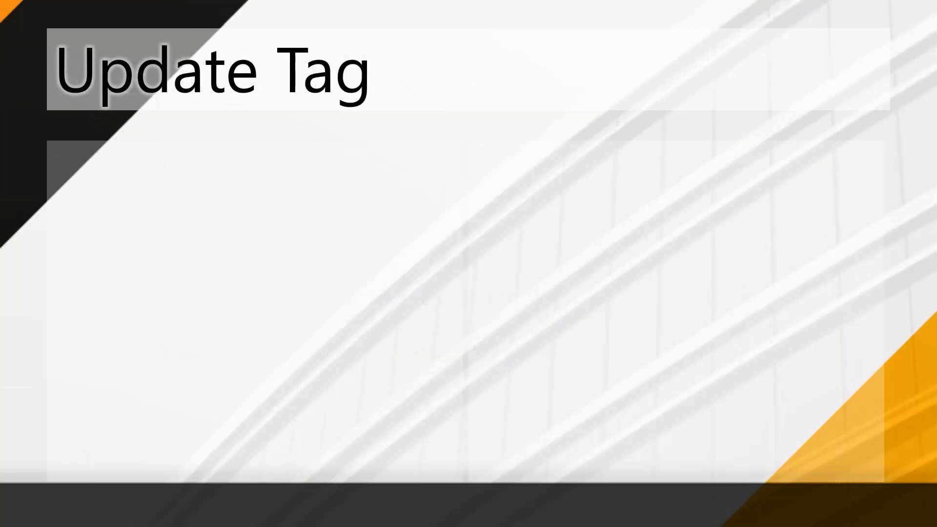
pyautogui.press('Right')
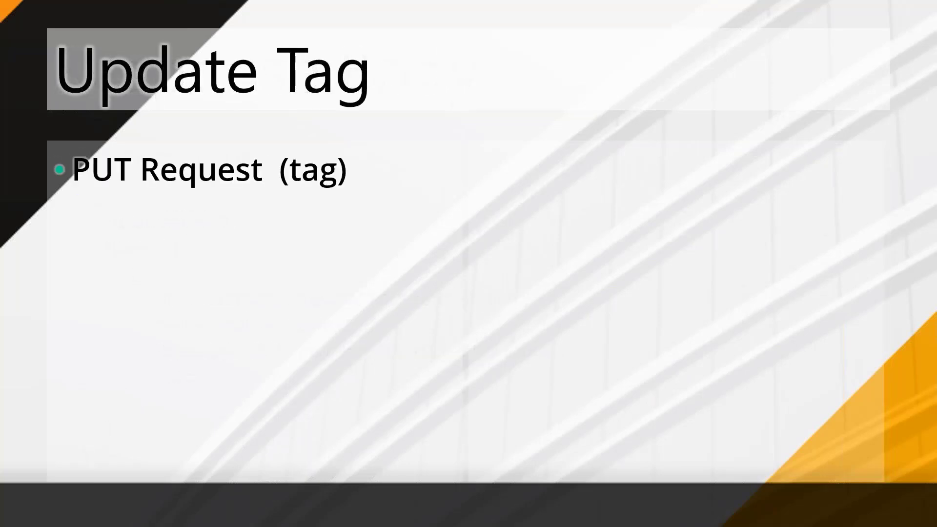
pyautogui.press('Right')
pyautogui.press('Right')
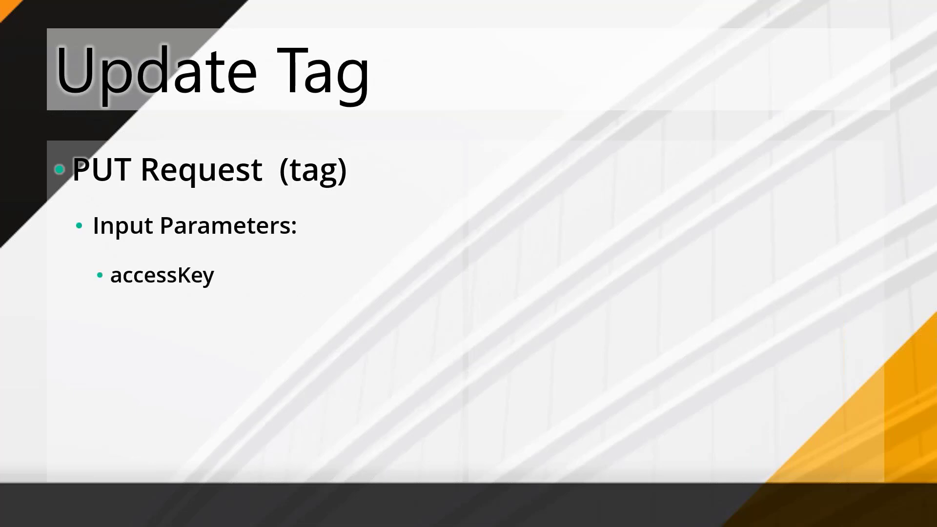
pyautogui.press('Right')
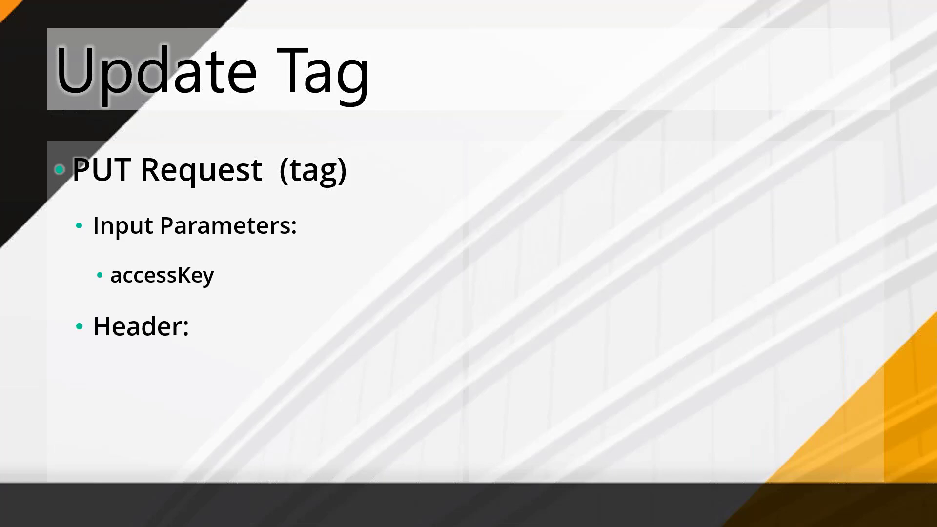
pyautogui.press('Right')
pyautogui.press('Right')
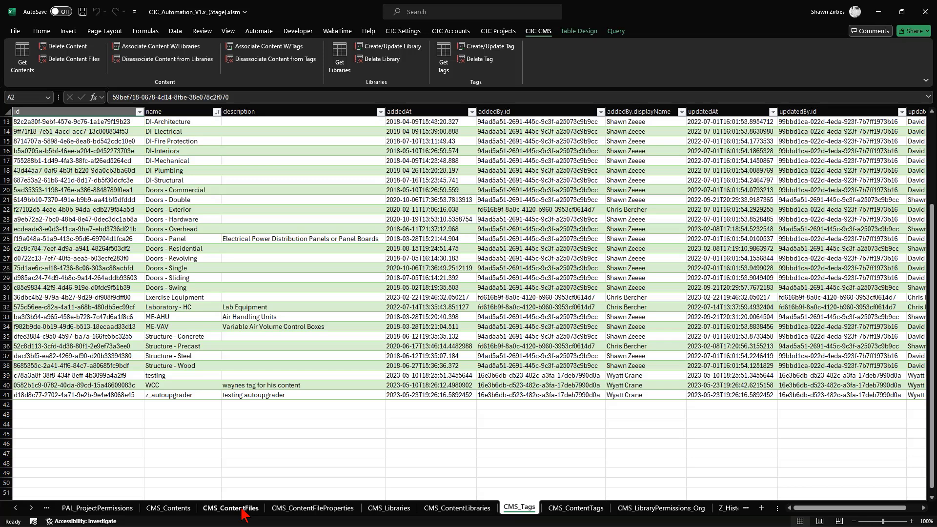
# - Show the CMS_ContentFileProperties sheet and check the loaded row counts for the CMS_ContentFiles and CMS_ContentFileProperties queries
pyautogui.click(316, 509)
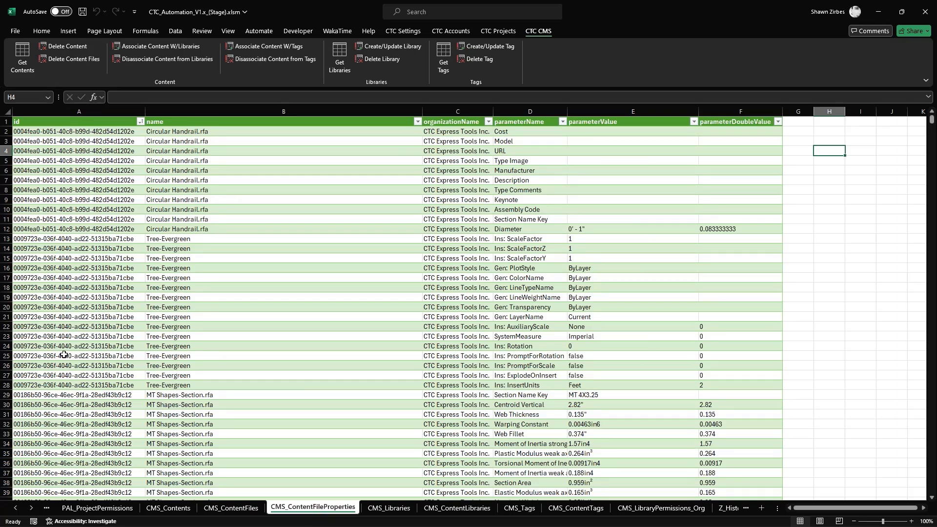
pyautogui.click(176, 31)
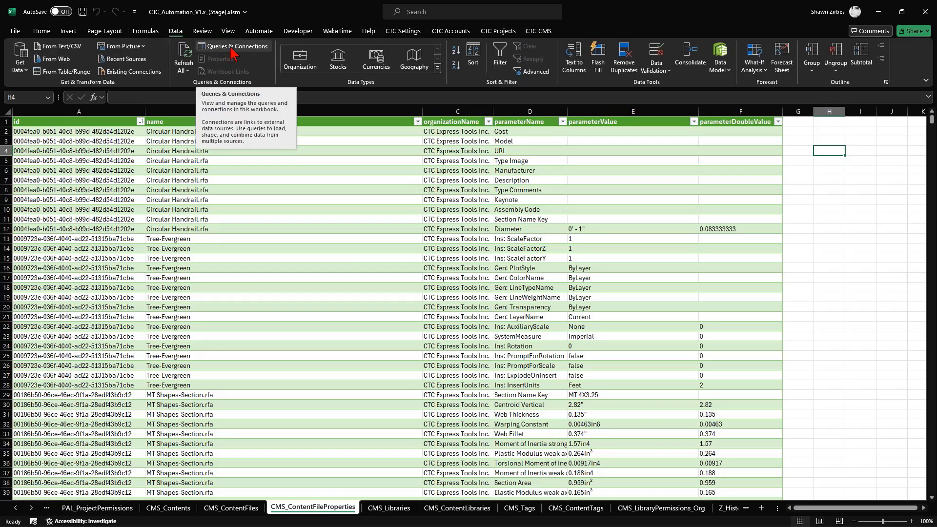
pyautogui.click(232, 49)
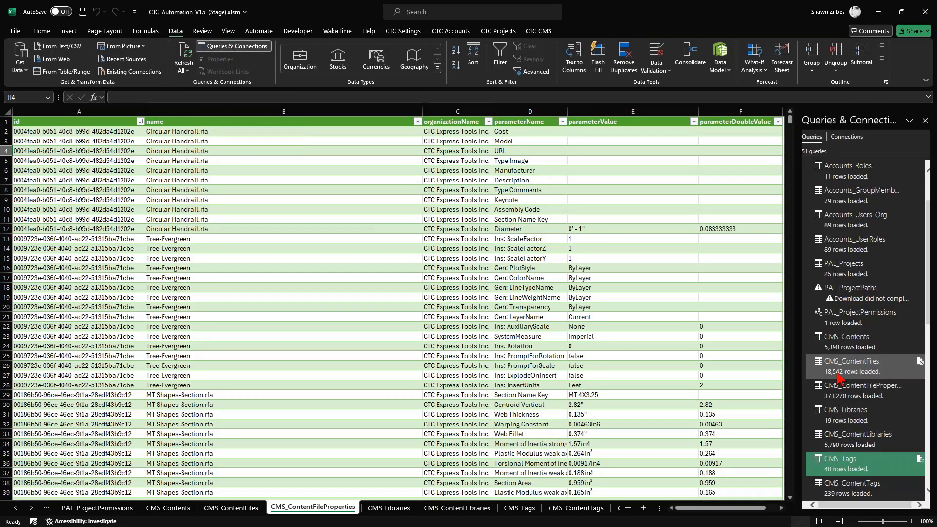
pyautogui.moveTo(835, 399)
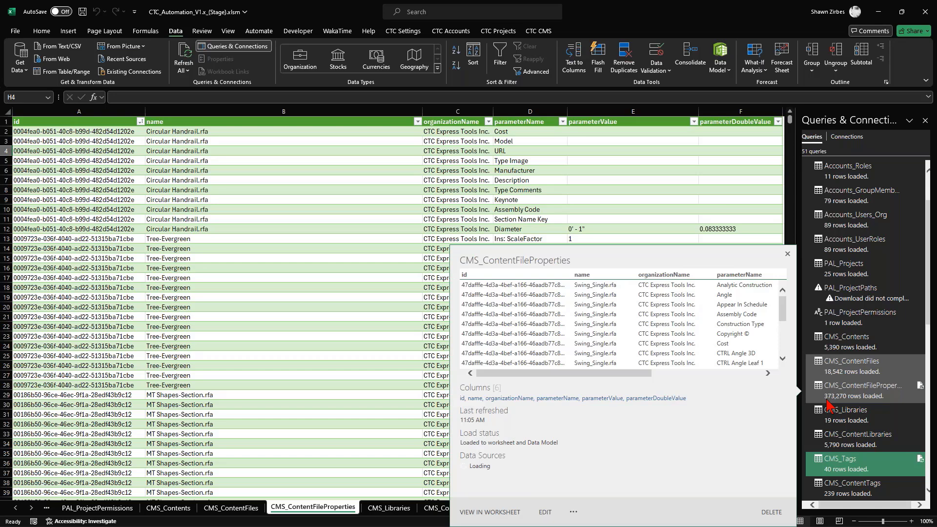
pyautogui.moveTo(832, 354)
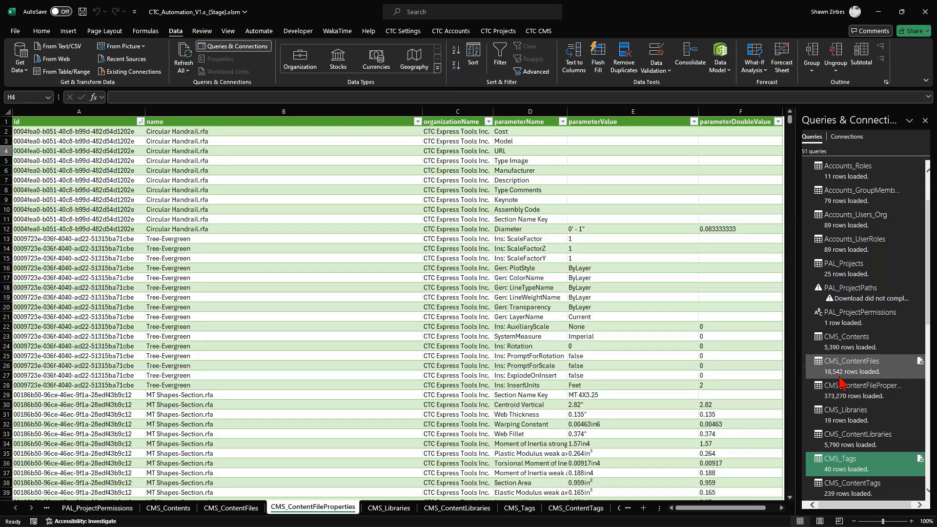
pyautogui.moveTo(840, 381)
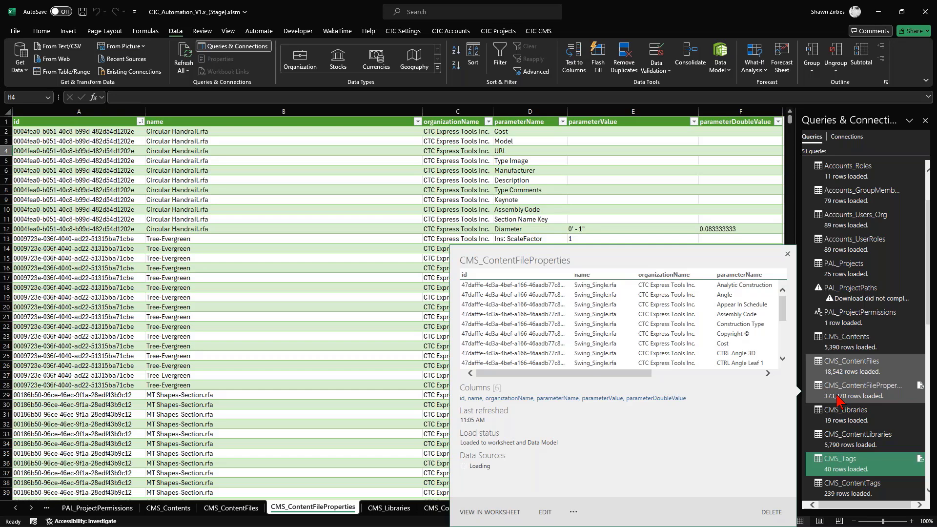
pyautogui.click(838, 399)
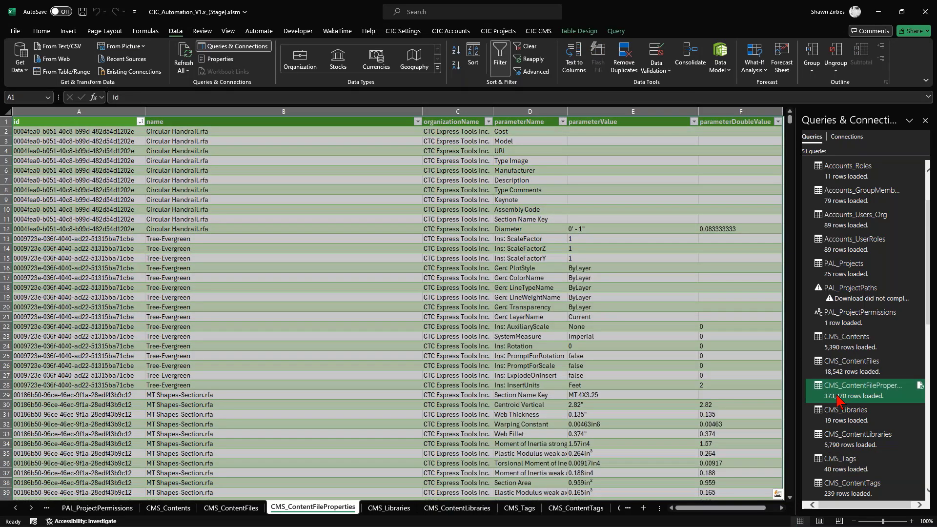
# - Review the id, name, organizationName, parameterName and parameterValue columns in CMS_ContentFileProperties
pyautogui.click(416, 415)
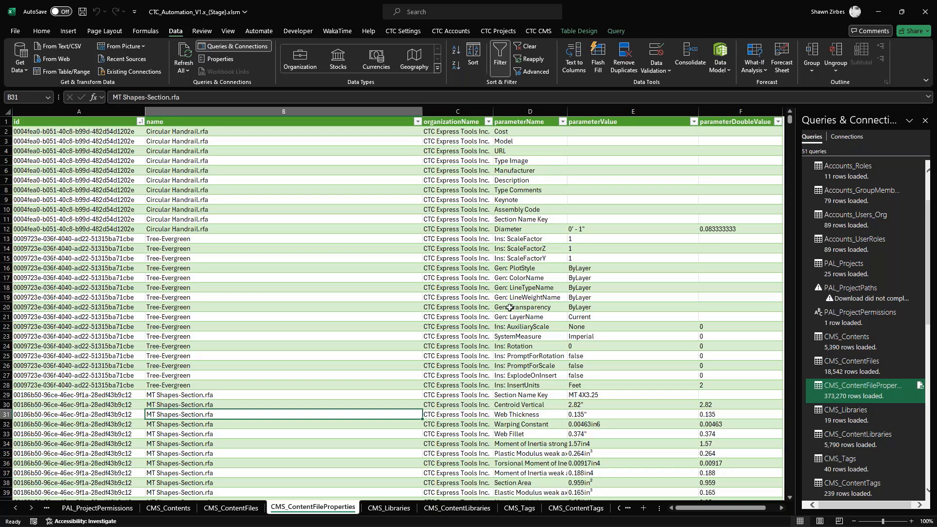
pyautogui.moveTo(47, 132); pyautogui.dragTo(63, 296)
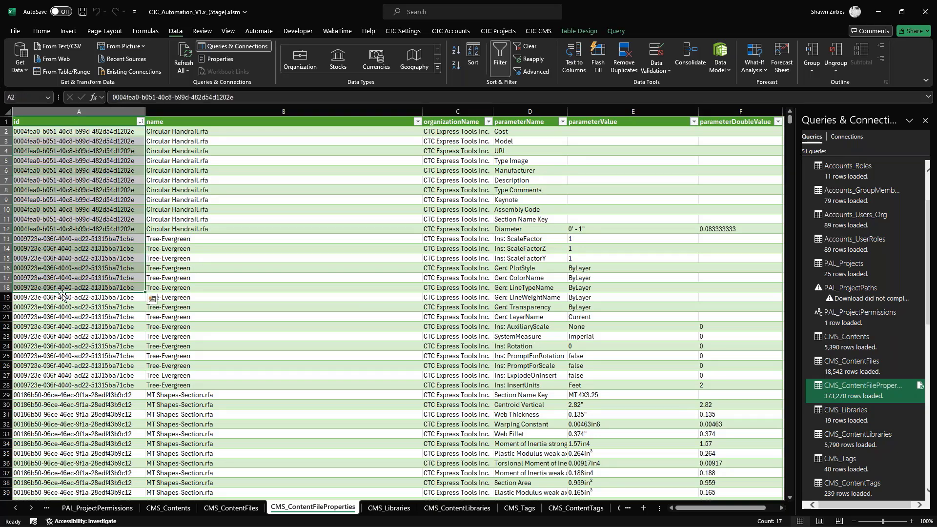
pyautogui.moveTo(188, 133); pyautogui.dragTo(246, 222)
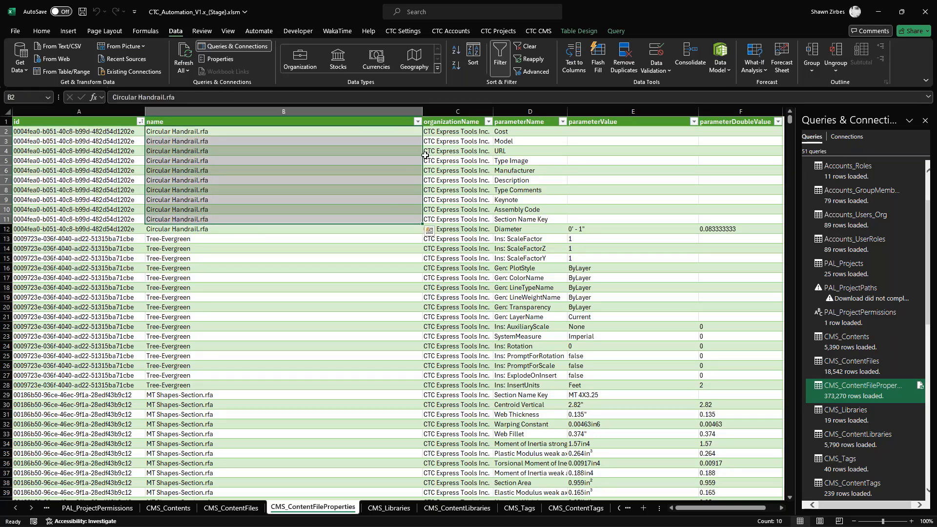
pyautogui.moveTo(452, 132); pyautogui.dragTo(451, 230)
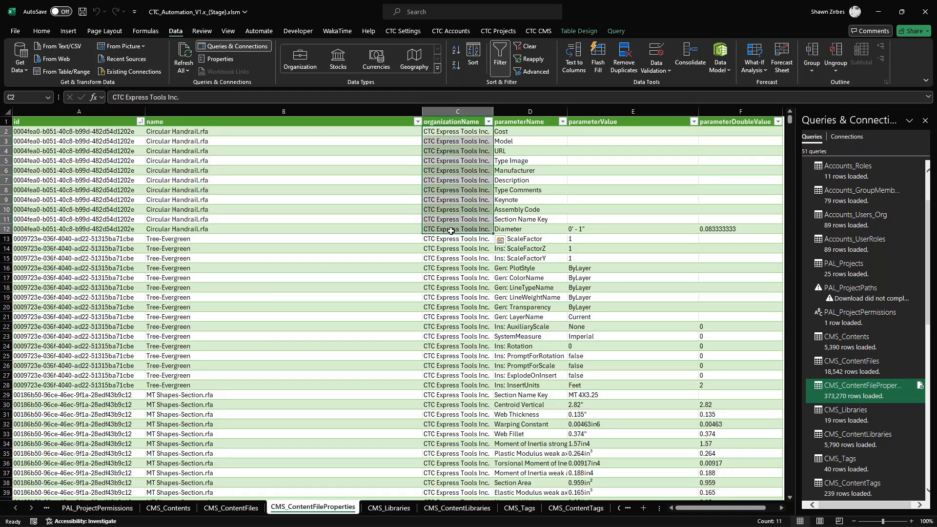
pyautogui.moveTo(506, 131); pyautogui.dragTo(530, 455)
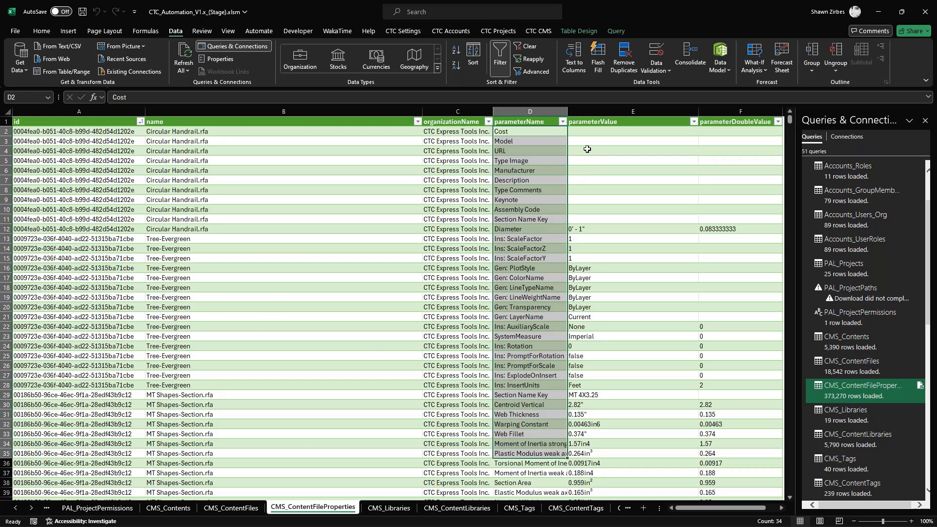
pyautogui.moveTo(587, 131); pyautogui.dragTo(586, 394)
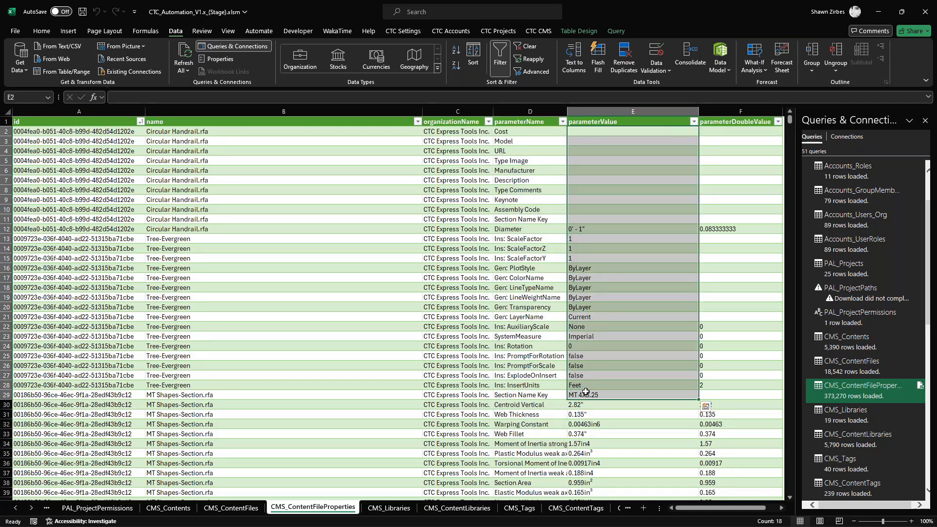
# - Enter =UNIQUE(D:E) in cell H1 to extract the distinct parameterName and parameterValue pairs
pyautogui.moveTo(712, 510); pyautogui.dragTo(779, 510)
pyautogui.click(781, 508)
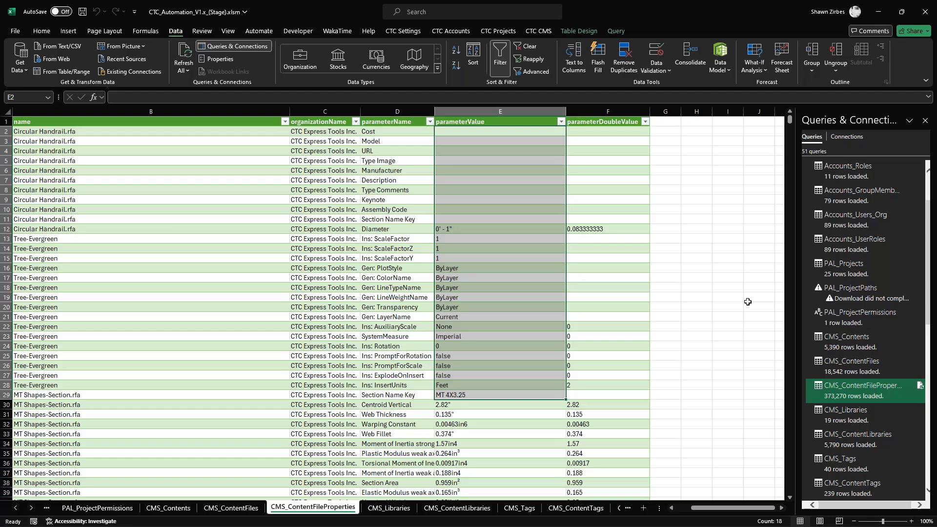
pyautogui.click(693, 122)
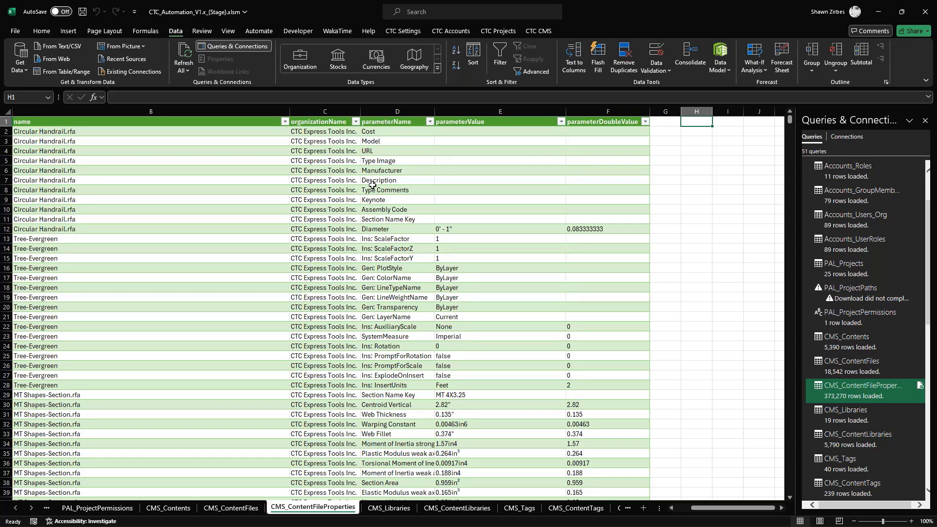
pyautogui.click(386, 173)
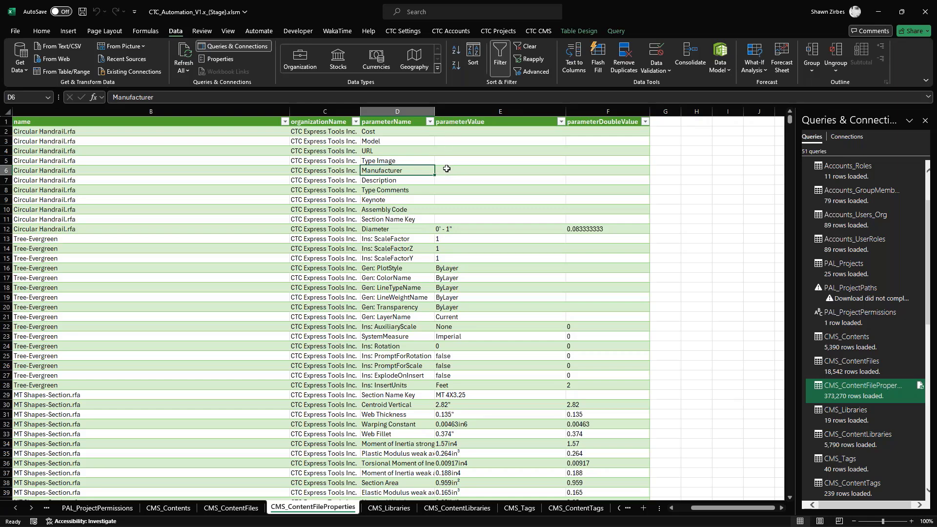
pyautogui.click(697, 122)
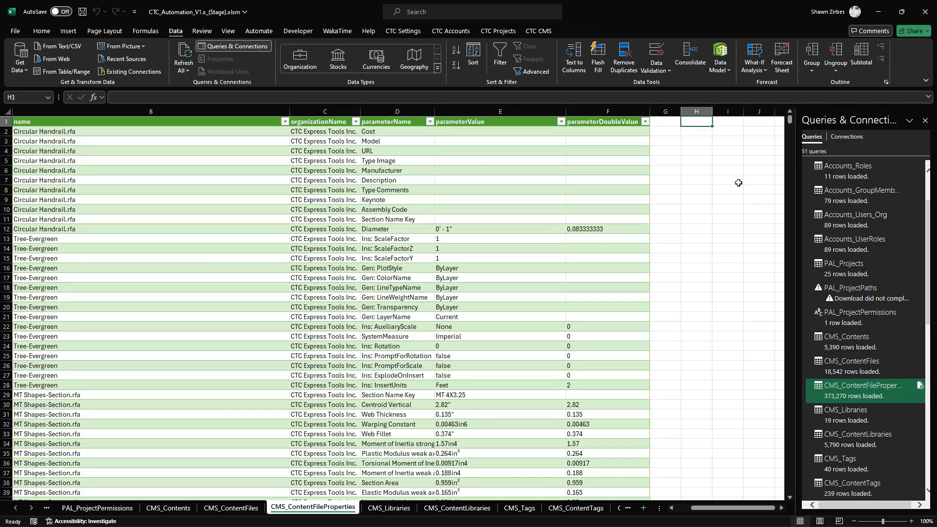
pyautogui.write('=')
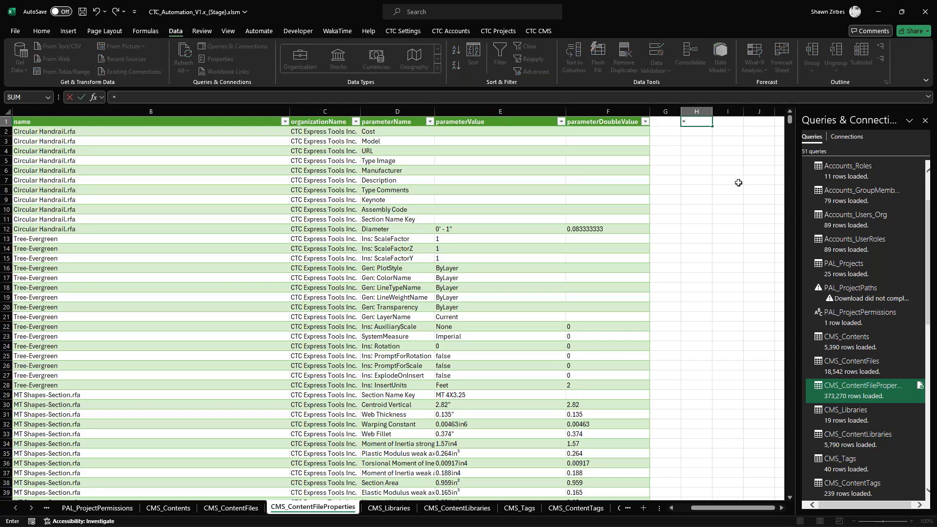
pyautogui.write('unique(')
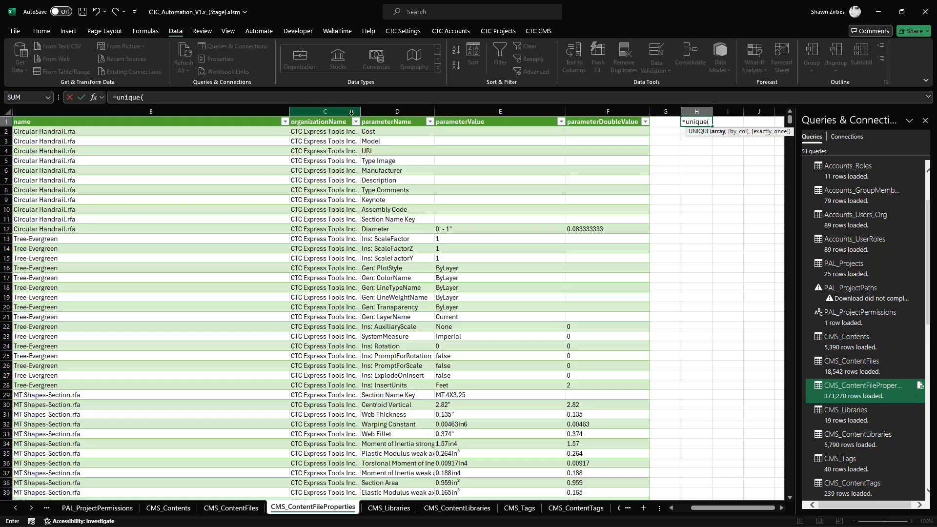
pyautogui.moveTo(392, 106); pyautogui.dragTo(497, 110)
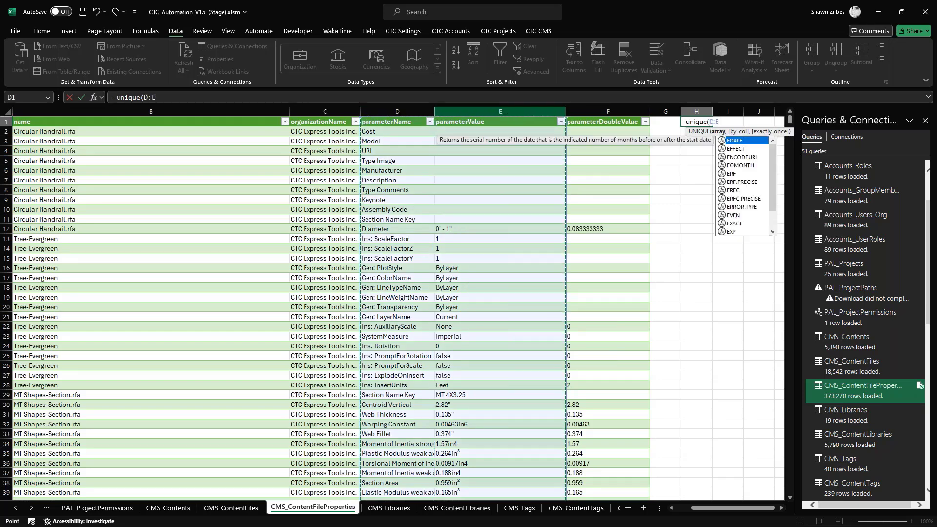
pyautogui.press('Return')
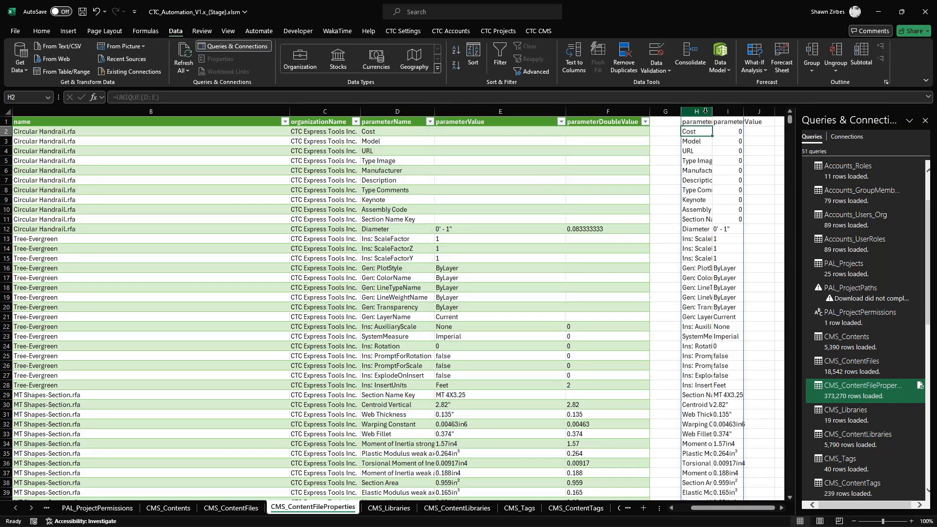
# - Copy columns H and I and paste them in place as values, replacing the UNIQUE formula
pyautogui.moveTo(702, 112); pyautogui.dragTo(736, 133)
pyautogui.click(696, 219)
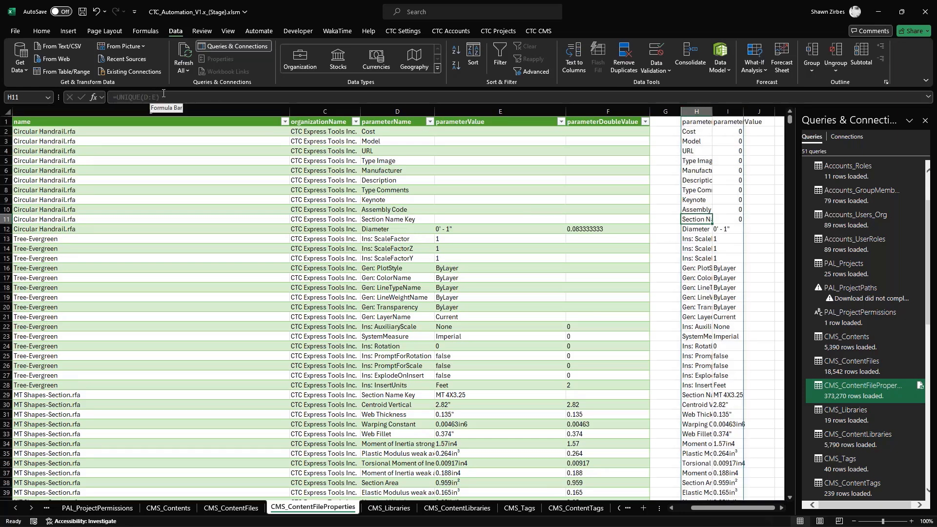
pyautogui.moveTo(697, 111); pyautogui.dragTo(727, 111)
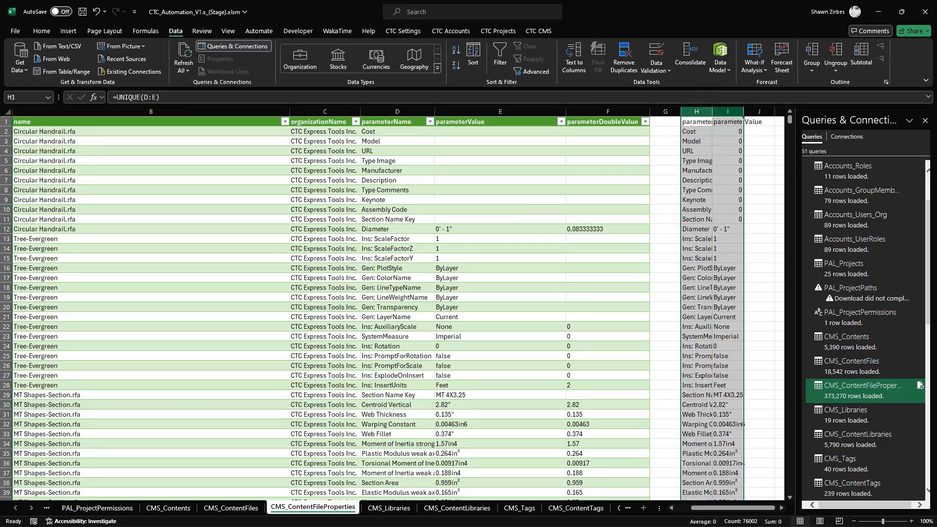
pyautogui.hotkey('ctrl', 'c')
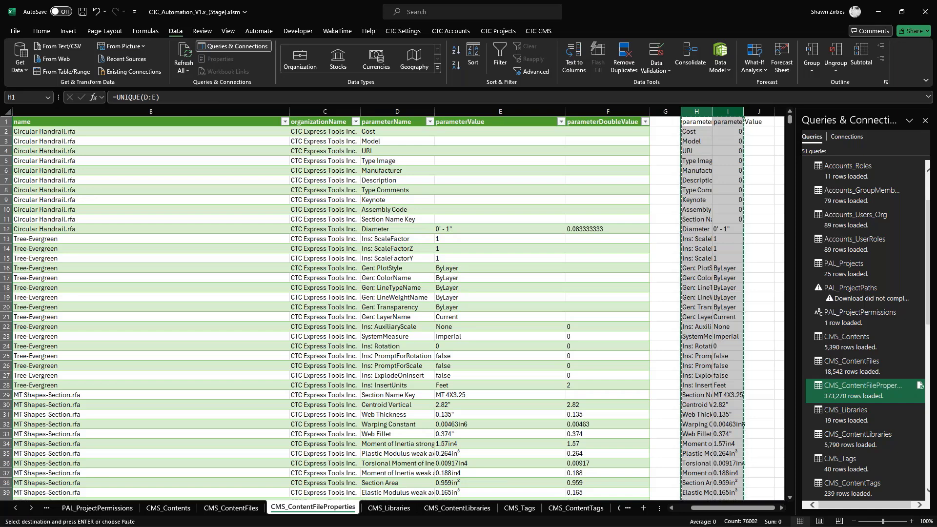
pyautogui.rightClick(695, 110)
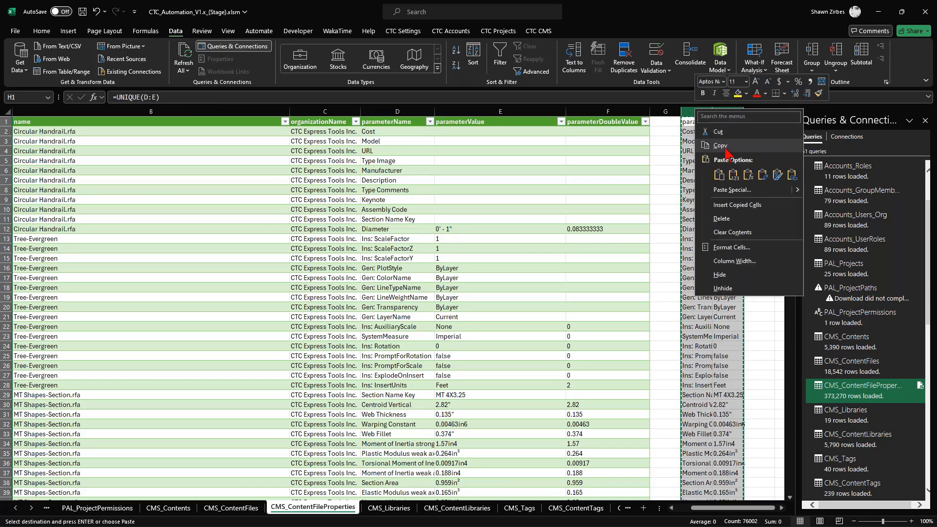
pyautogui.click(734, 174)
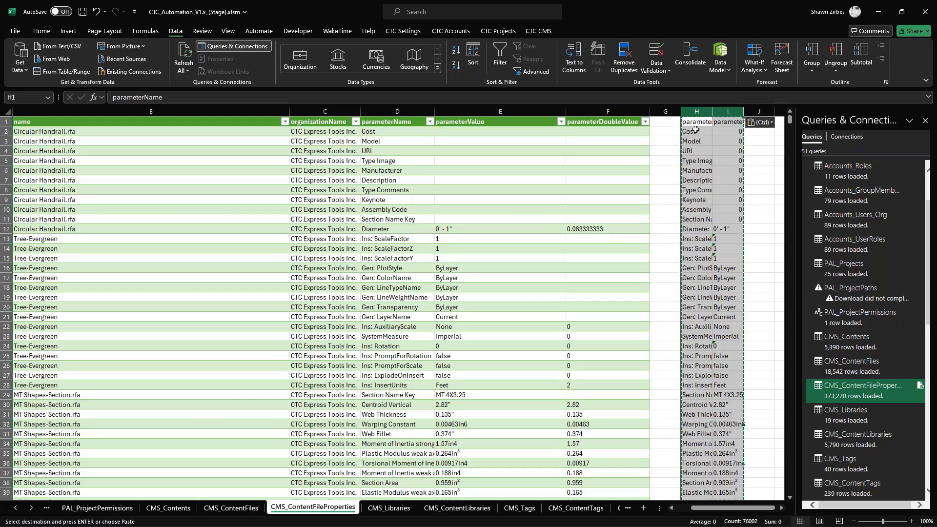
pyautogui.click(690, 171)
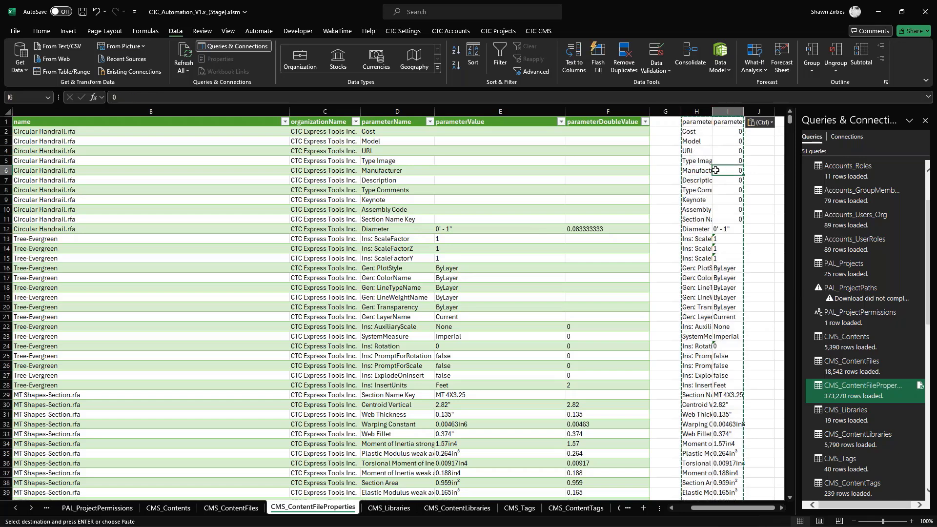
# - Try to add filters to columns H and I selected as separate ranges
pyautogui.press('Right')
pyautogui.click(728, 112)
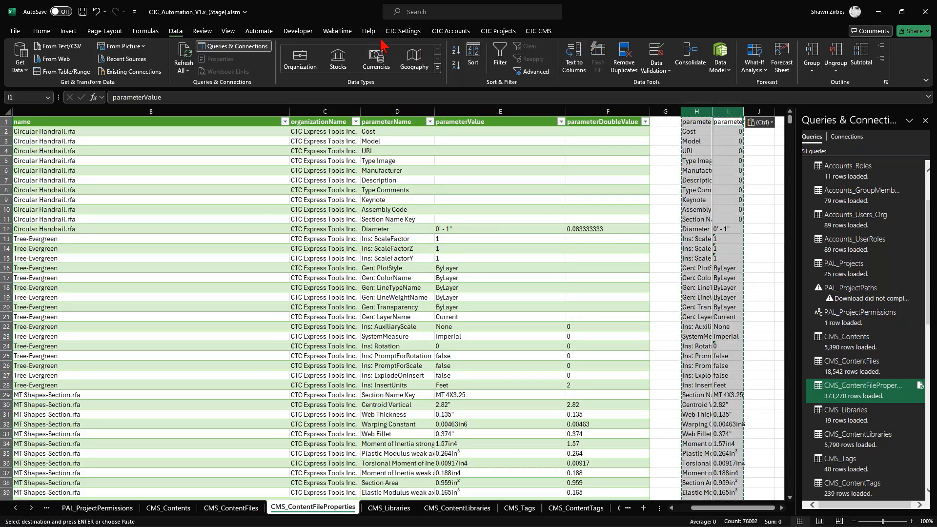
pyautogui.click(41, 31)
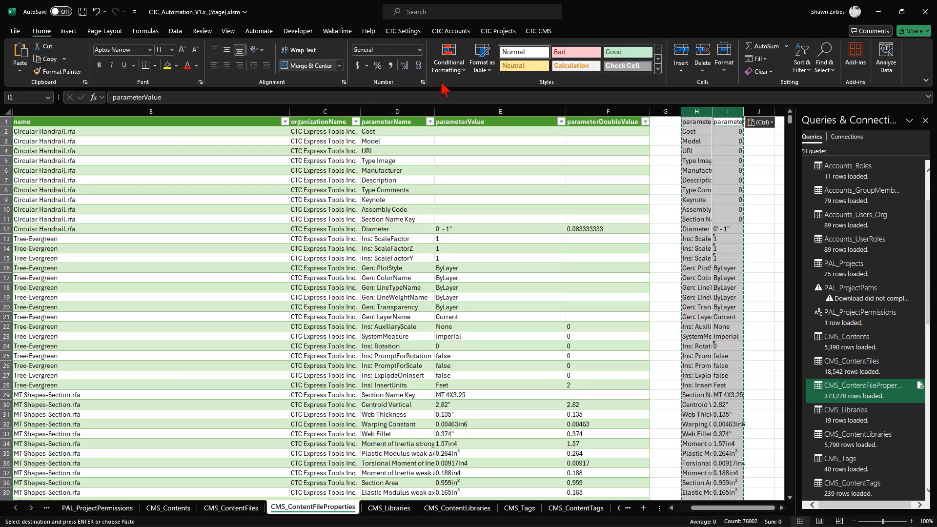
pyautogui.click(802, 59)
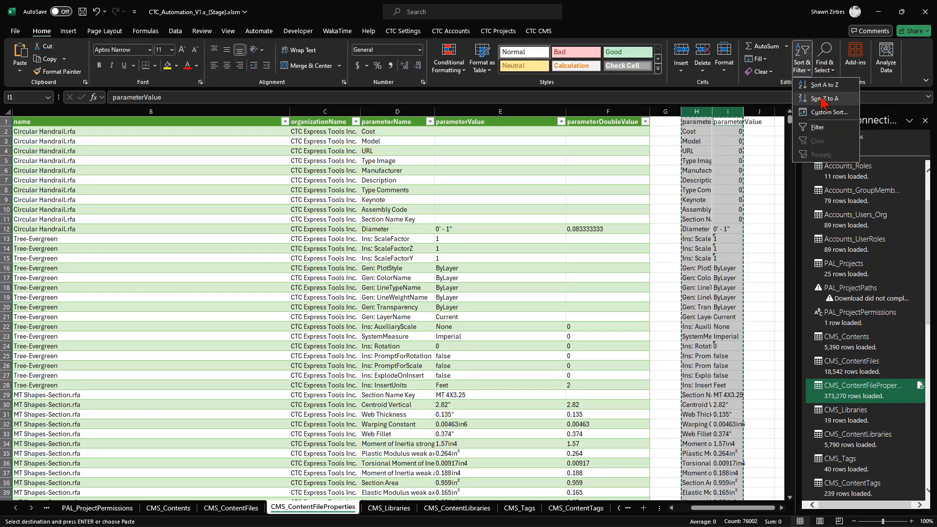
pyautogui.click(824, 128)
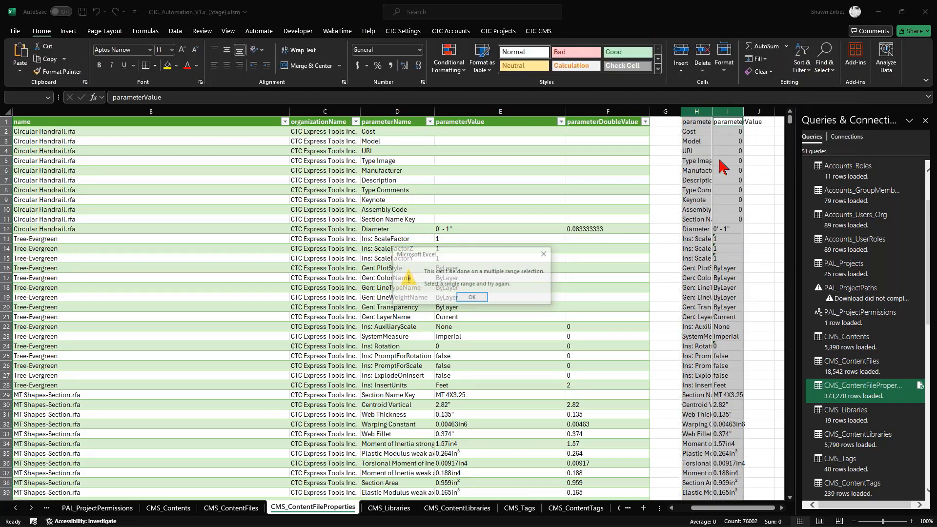
pyautogui.click(473, 297)
# - Add filters to columns H and I, selected as one continuous range
pyautogui.click(697, 190)
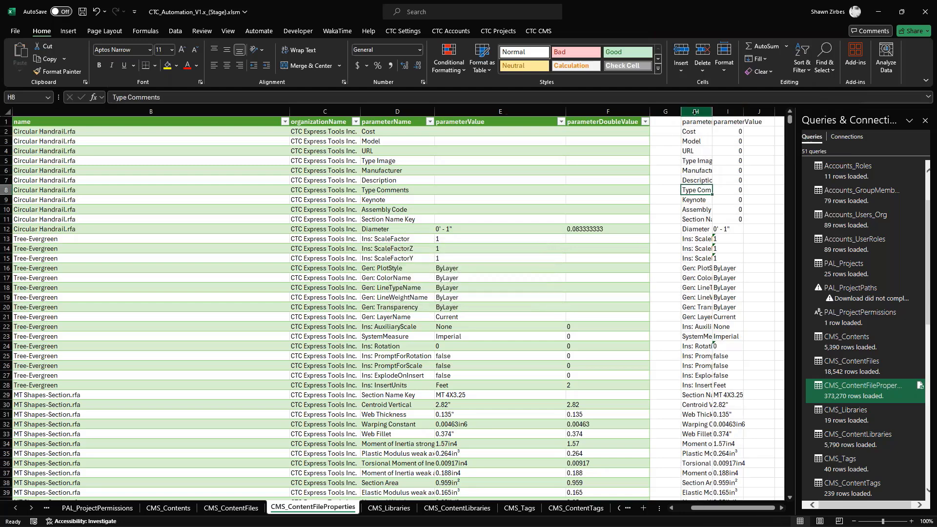
pyautogui.moveTo(697, 111); pyautogui.dragTo(729, 113)
pyautogui.click(800, 66)
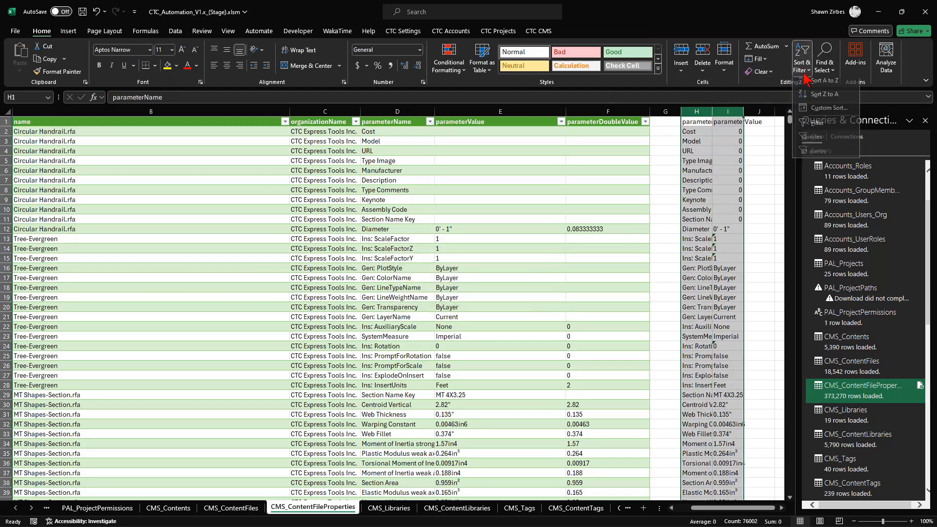
pyautogui.click(821, 134)
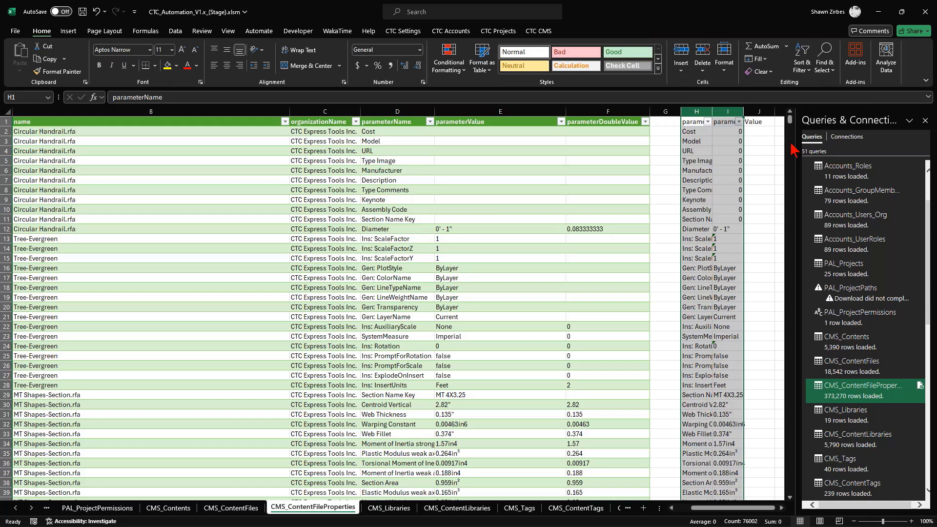
# - Sort the extracted unique pairs by parameterValue in column I from A to Z
pyautogui.click(708, 121)
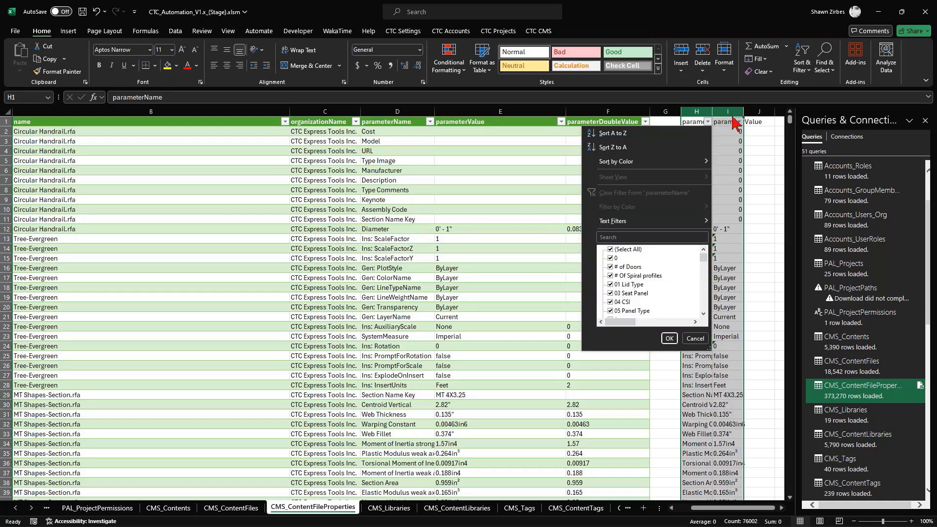
pyautogui.press('Escape')
pyautogui.click(732, 141)
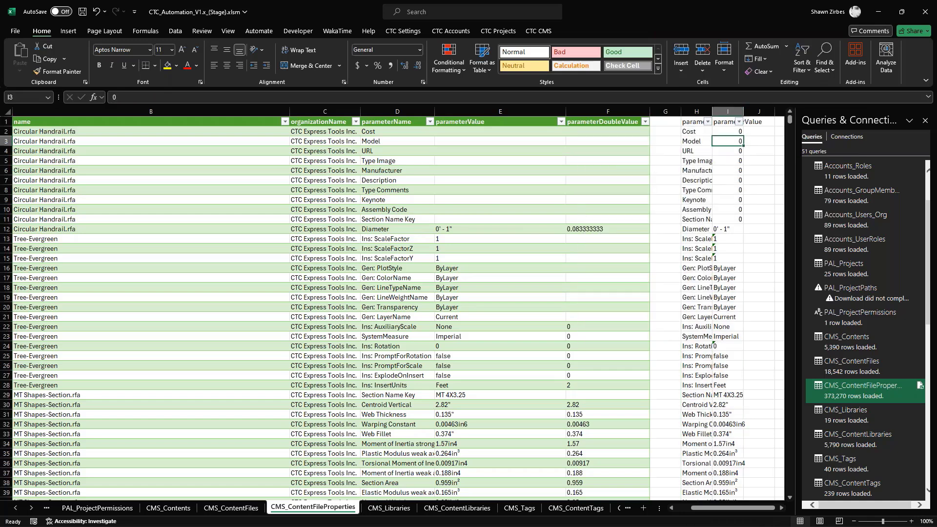
pyautogui.click(740, 122)
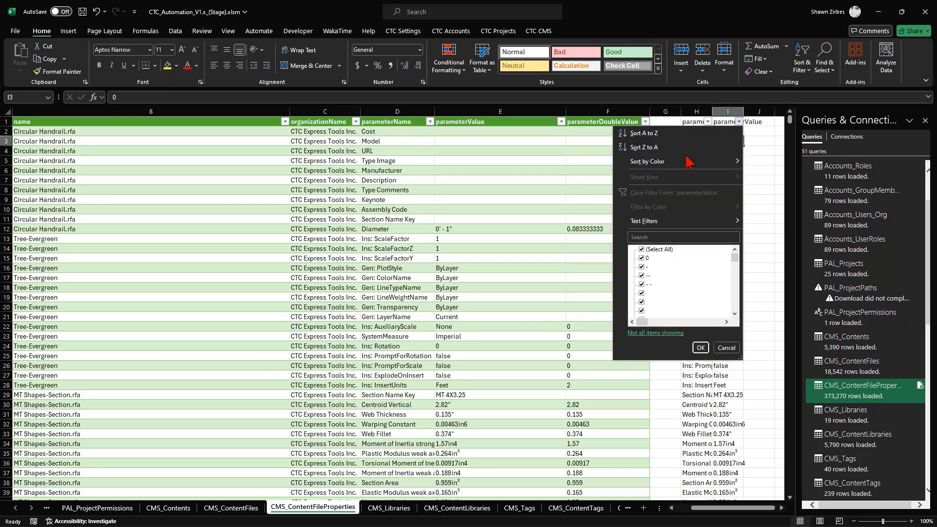
pyautogui.click(660, 135)
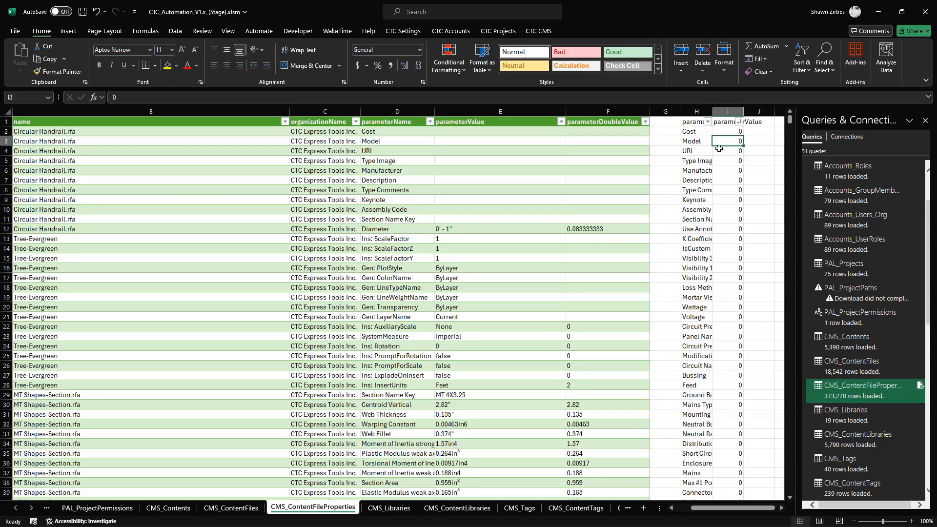
# - Filter parameterName in column H by searching for "manuf" and keeping only Manufacturer
pyautogui.click(708, 127)
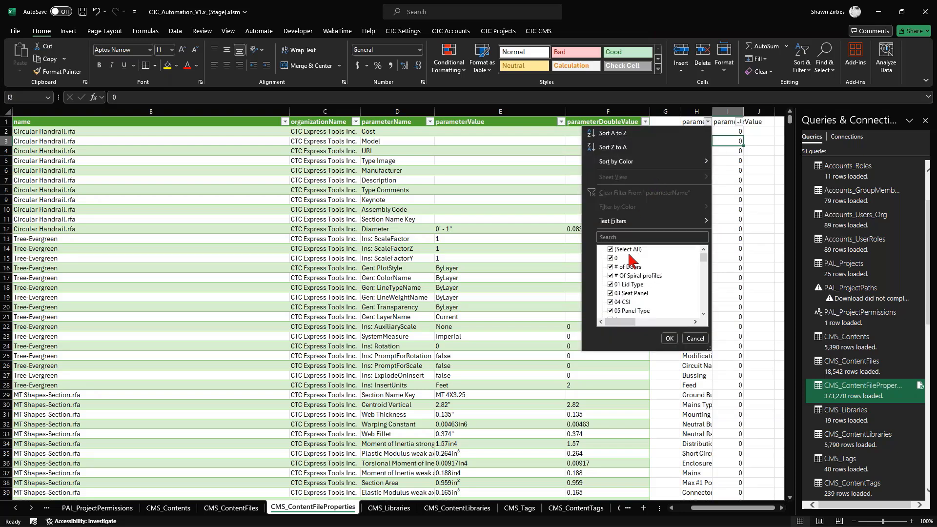
pyautogui.click(611, 250)
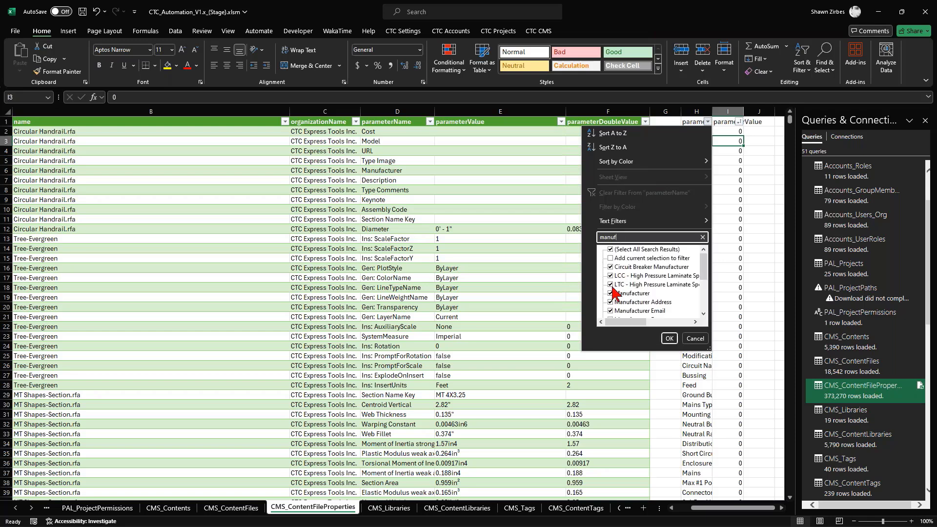
pyautogui.click(611, 249)
pyautogui.click(611, 293)
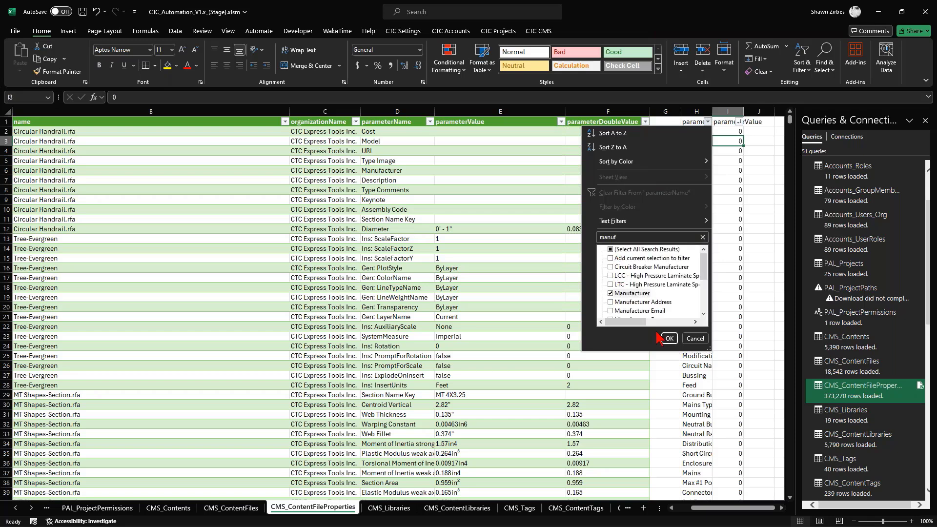
pyautogui.click(669, 338)
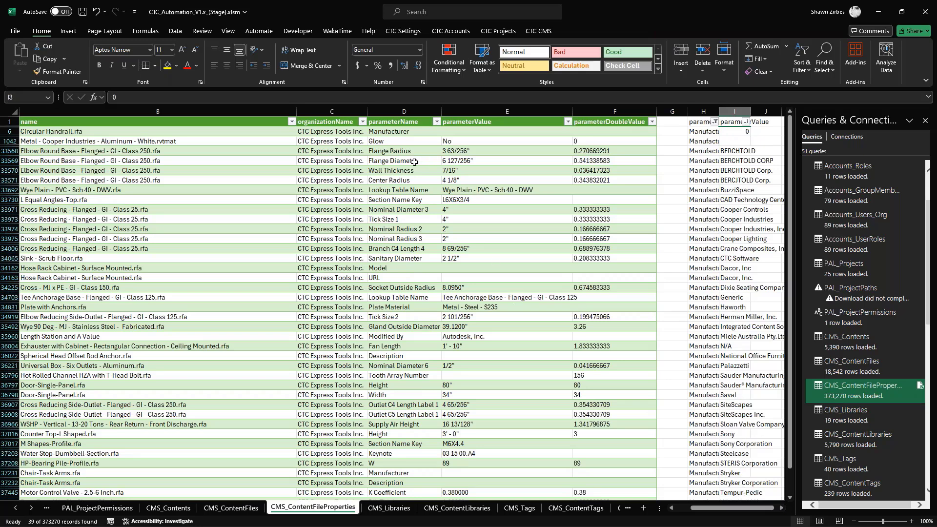
# - In the parameterValue filter of column I, exclude 0, BERCHTOLD CORP, BERCHTOLD Corp., BERCJTOLD Corp. and CAD Technology Center
pyautogui.moveTo(833, 355)
pyautogui.click(746, 122)
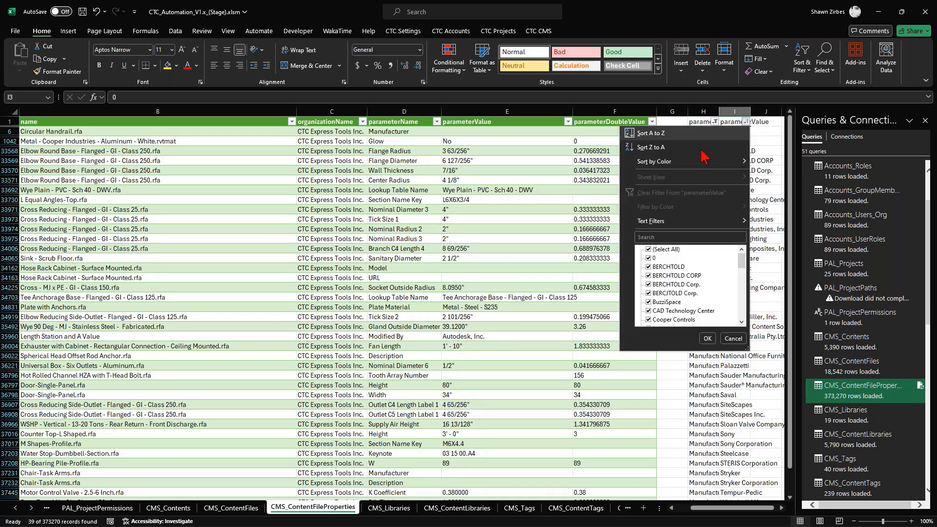
pyautogui.click(649, 258)
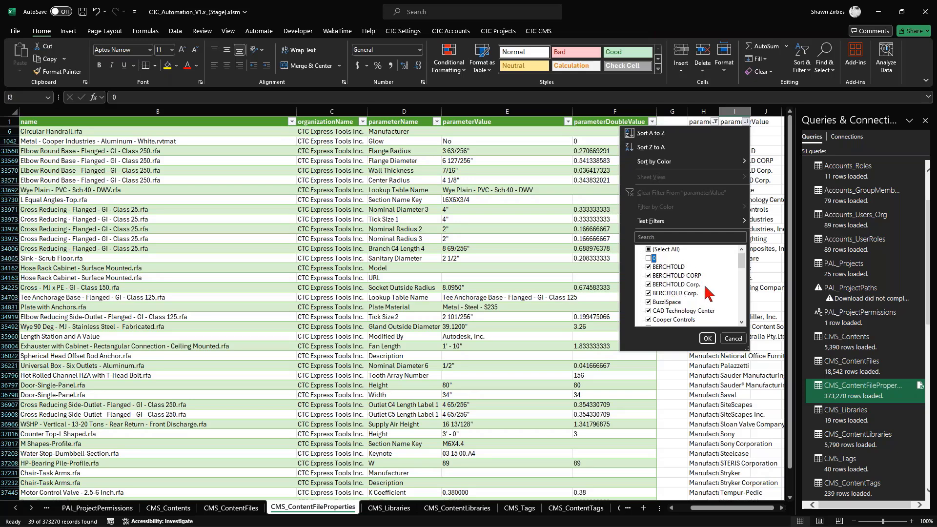
pyautogui.click(649, 275)
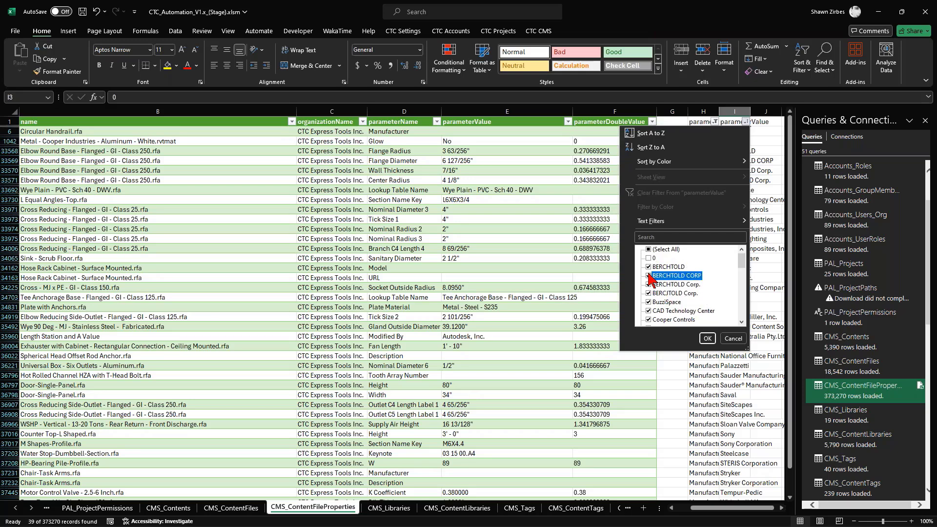
pyautogui.click(650, 285)
pyautogui.click(649, 293)
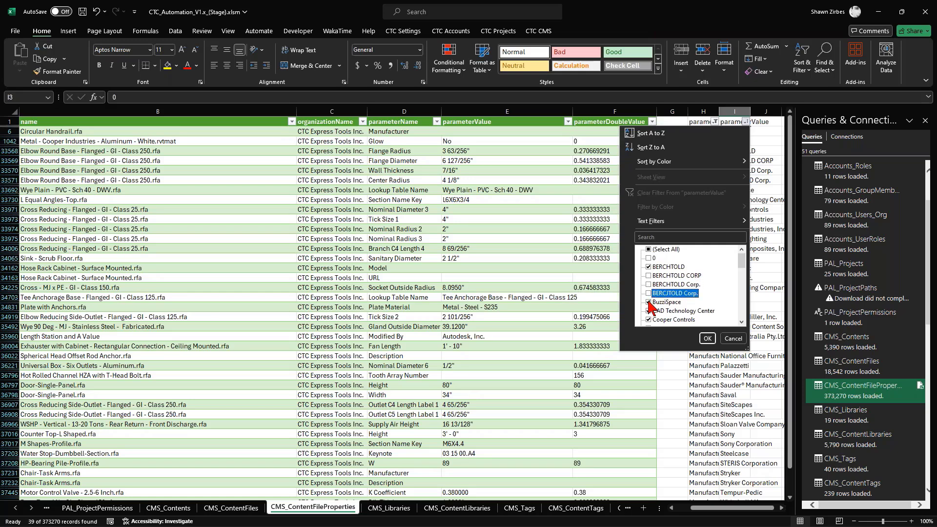
pyautogui.click(649, 311)
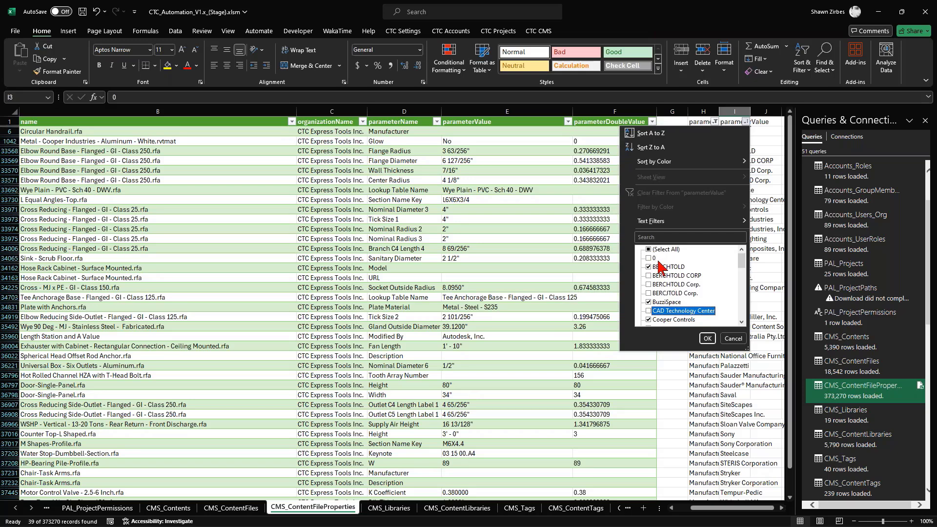
# - Exclude the Cooper variants Cooper Controls, Cooper Industries, Inc. and Cooper Lighting from the parameterValue filter
pyautogui.scroll(-1, 669, 307)
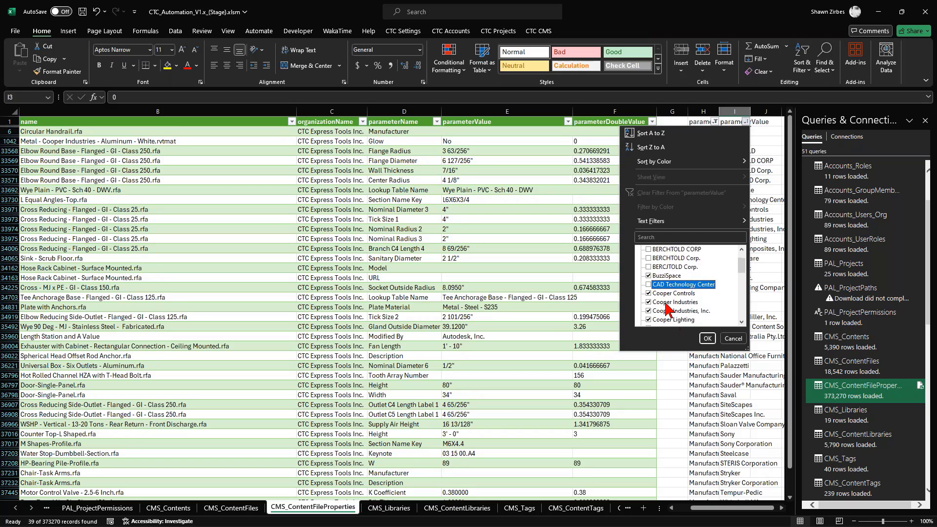
pyautogui.scroll(-1, 666, 296)
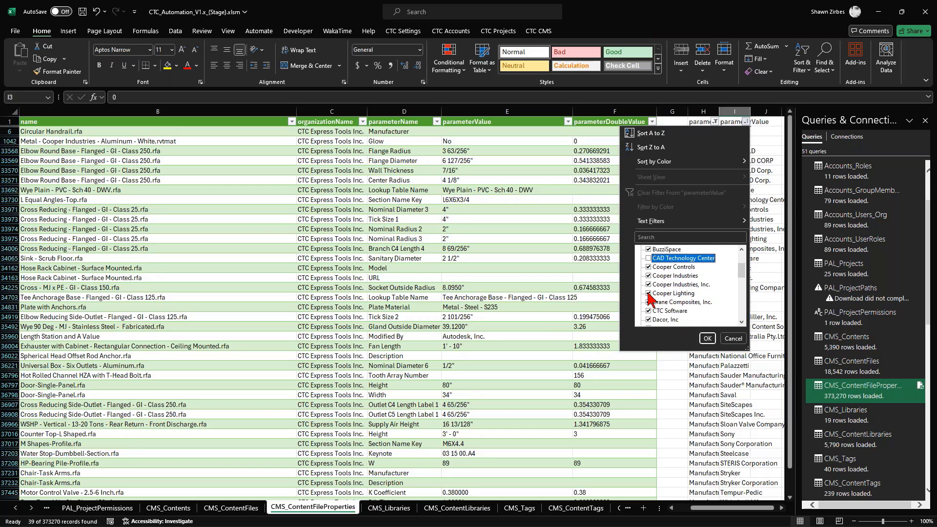
pyautogui.click(649, 285)
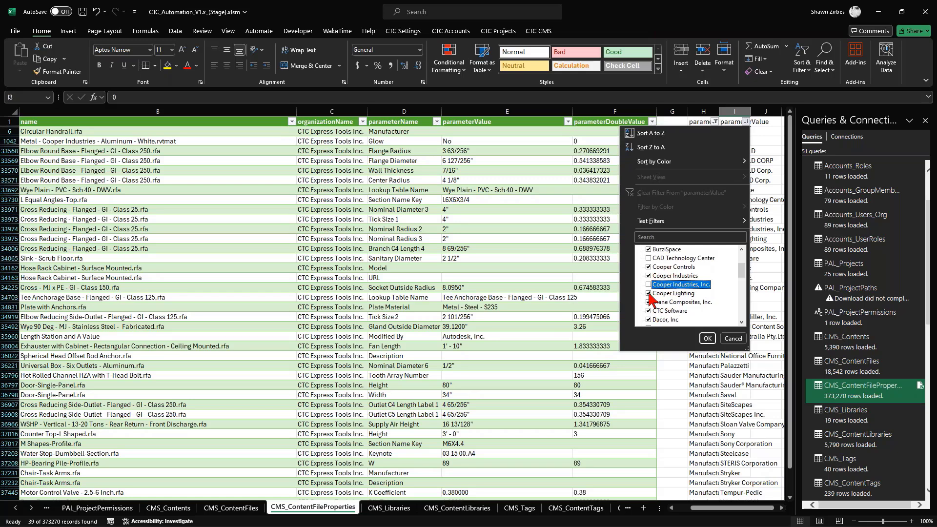
pyautogui.click(666, 293)
pyautogui.click(668, 267)
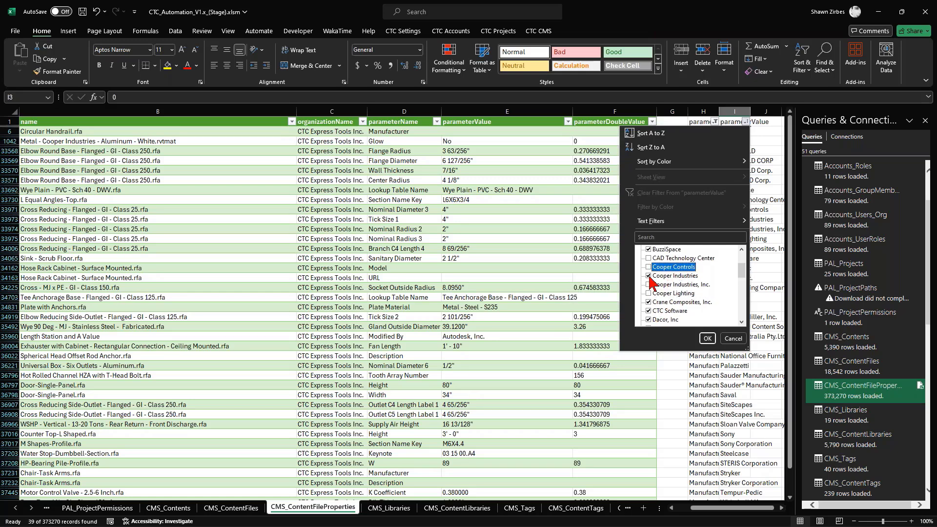
# - Exclude CTC Software, the duplicate "Dacor, Inc." and Generic from the parameterValue filter
pyautogui.scroll(-1, 682, 302)
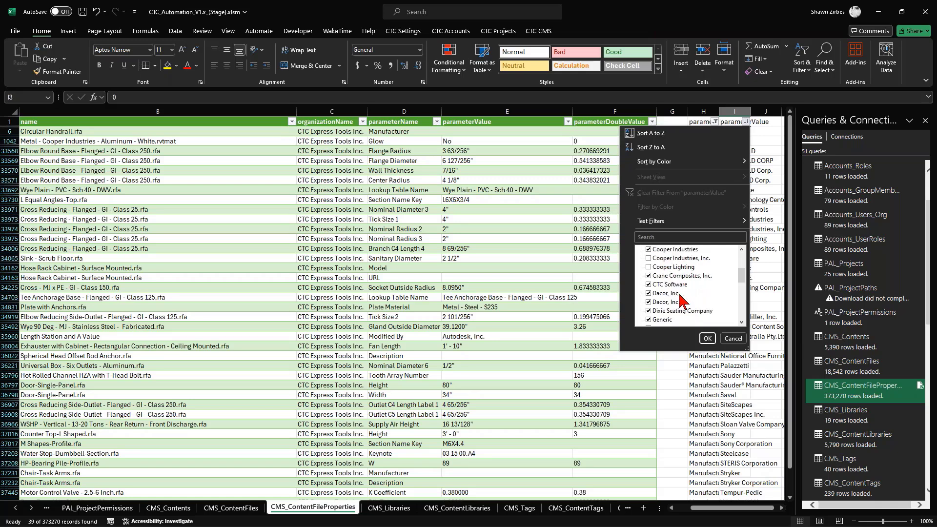
pyautogui.click(654, 288)
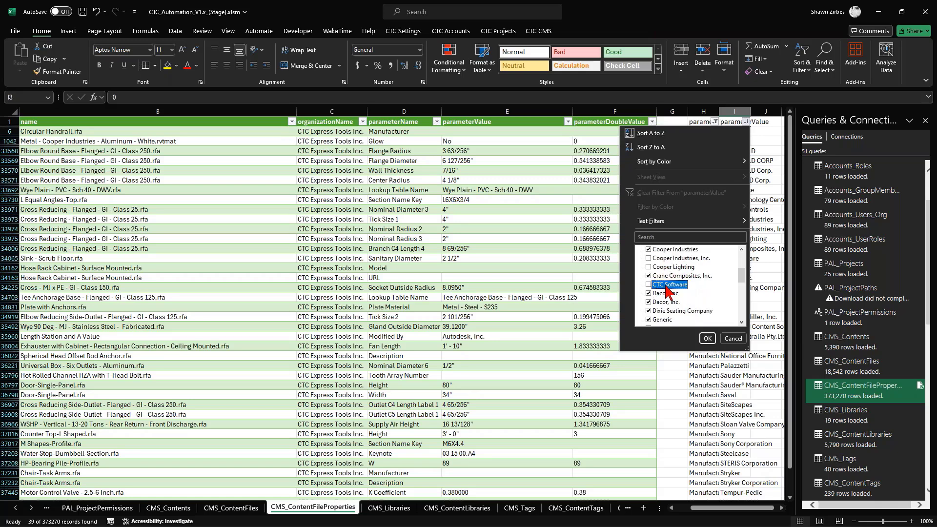
pyautogui.scroll(2, 669, 293)
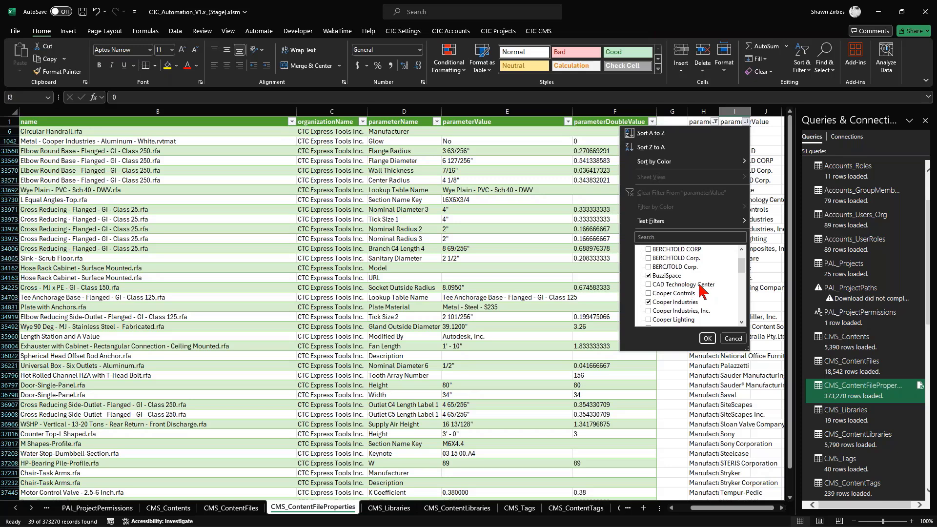
pyautogui.scroll(-2, 702, 290)
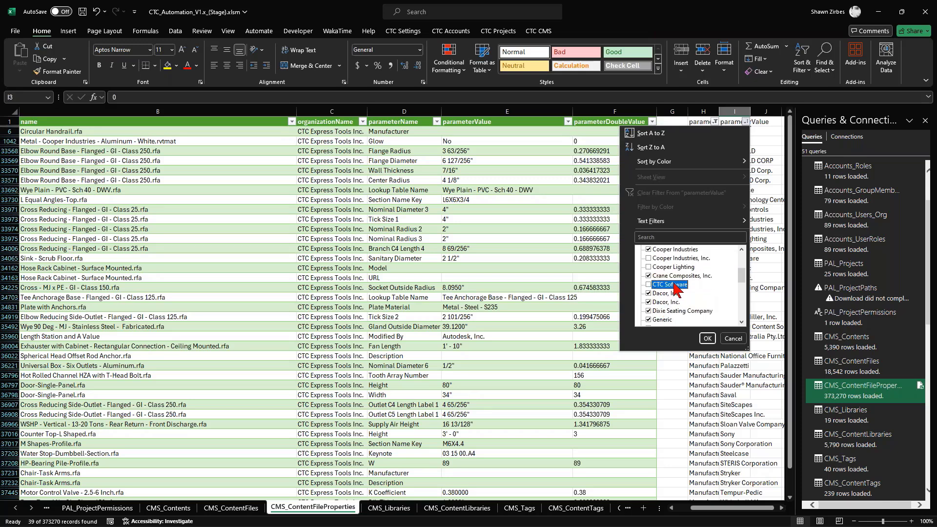
pyautogui.click(657, 303)
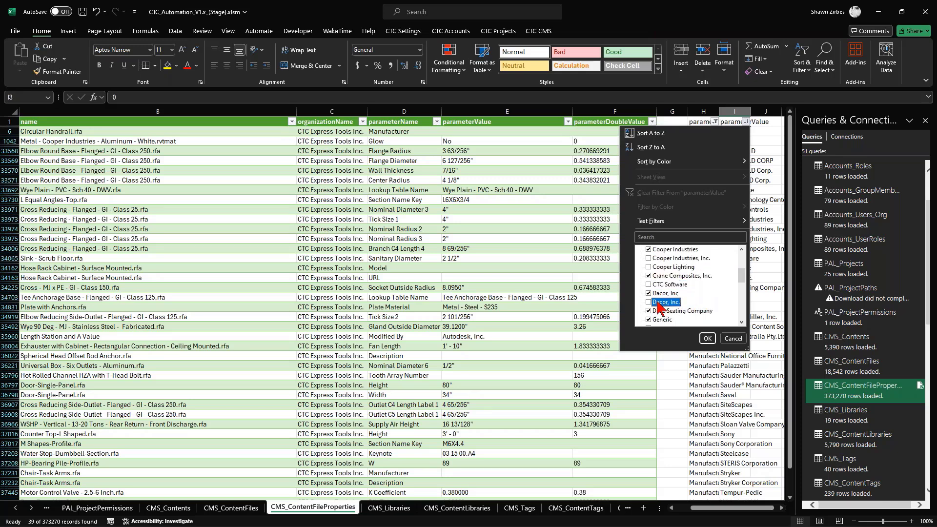
pyautogui.scroll(-1, 669, 302)
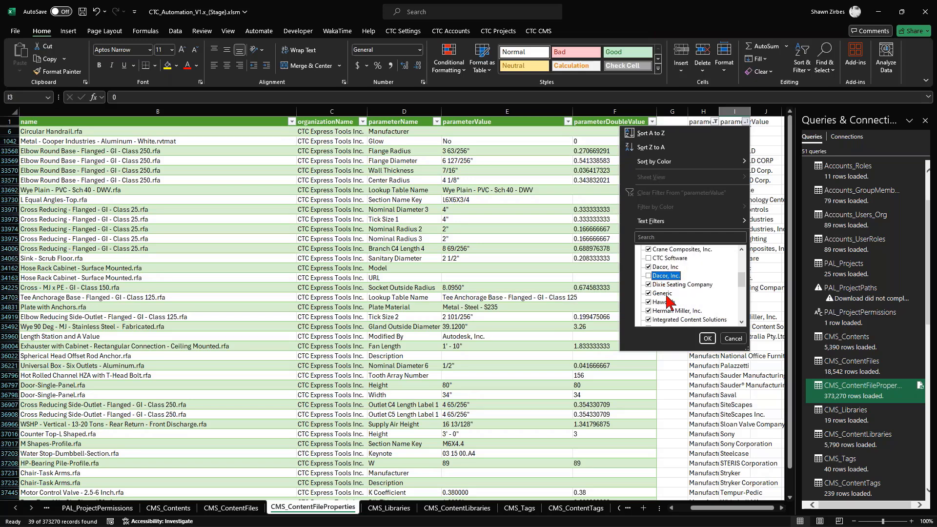
pyautogui.click(663, 293)
# - Exclude Integrated Content Solutions, N/A and Sauder® Manufacturing Co from the parameterValue filter
pyautogui.scroll(-1, 693, 308)
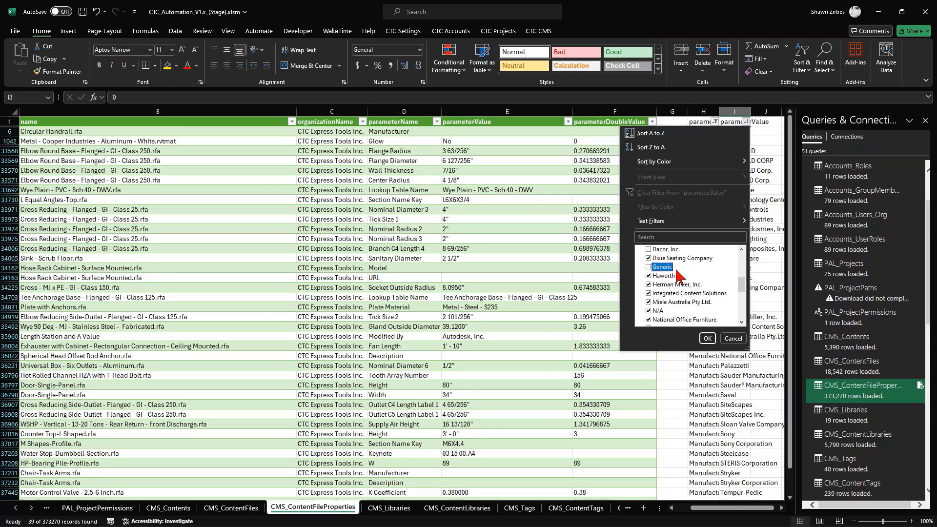
pyautogui.scroll(-1, 657, 310)
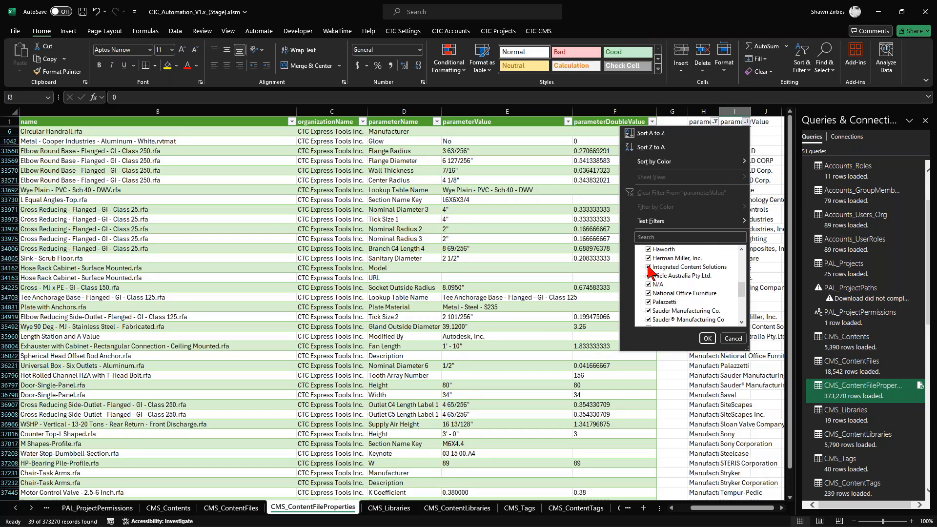
pyautogui.click(649, 267)
pyautogui.click(653, 286)
pyautogui.scroll(-1, 666, 295)
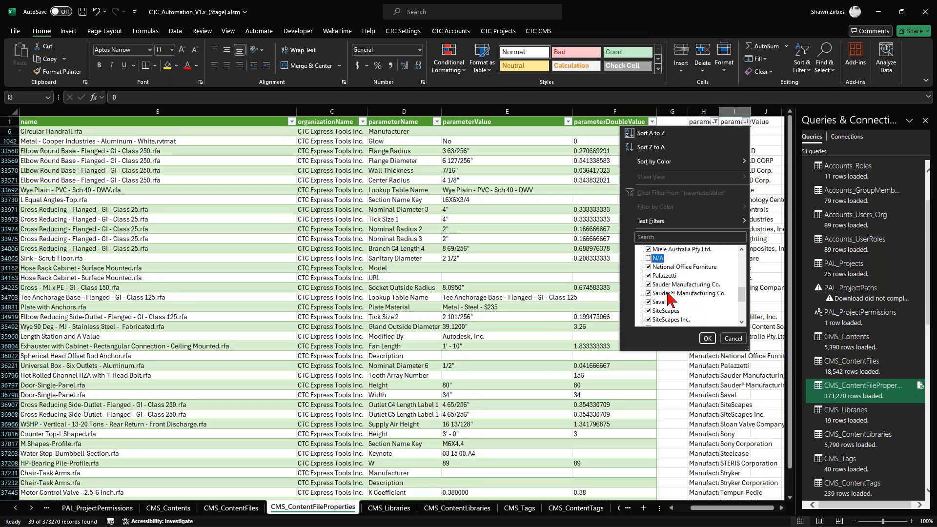
pyautogui.click(650, 294)
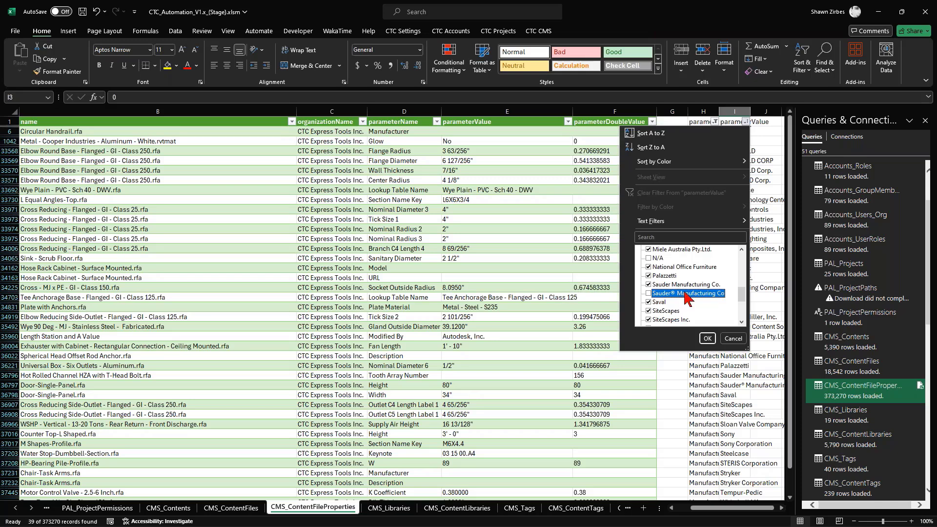
# - Exclude SiteScapes Inc., Sony Corporation, Stryker Corporation and blanks as well, and apply the parameterValue filter
pyautogui.scroll(-2, 682, 299)
pyautogui.click(649, 268)
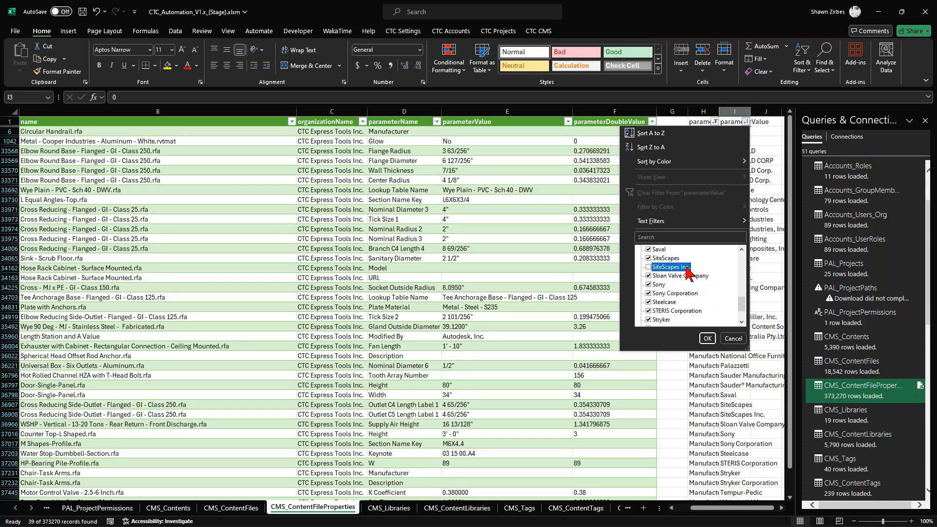
pyautogui.click(649, 293)
pyautogui.scroll(-1, 660, 313)
pyautogui.click(648, 302)
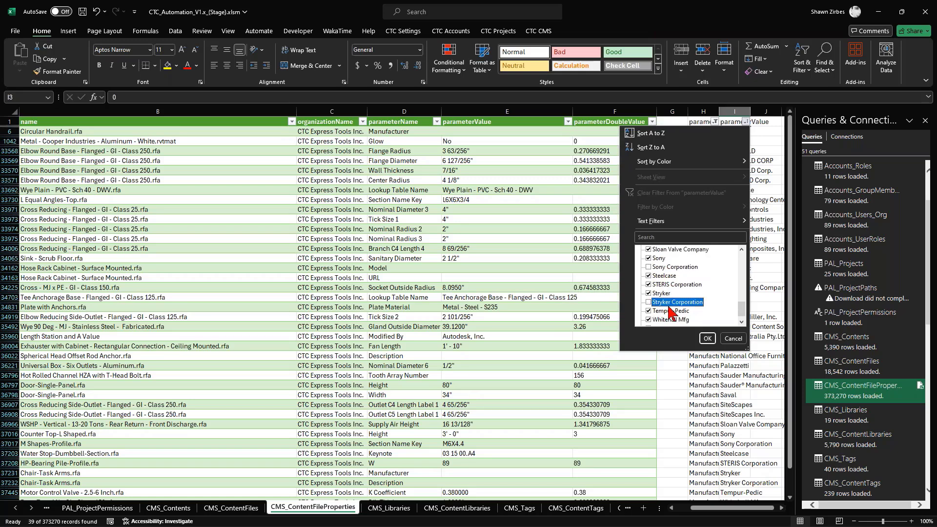
pyautogui.scroll(-1, 654, 309)
pyautogui.click(649, 319)
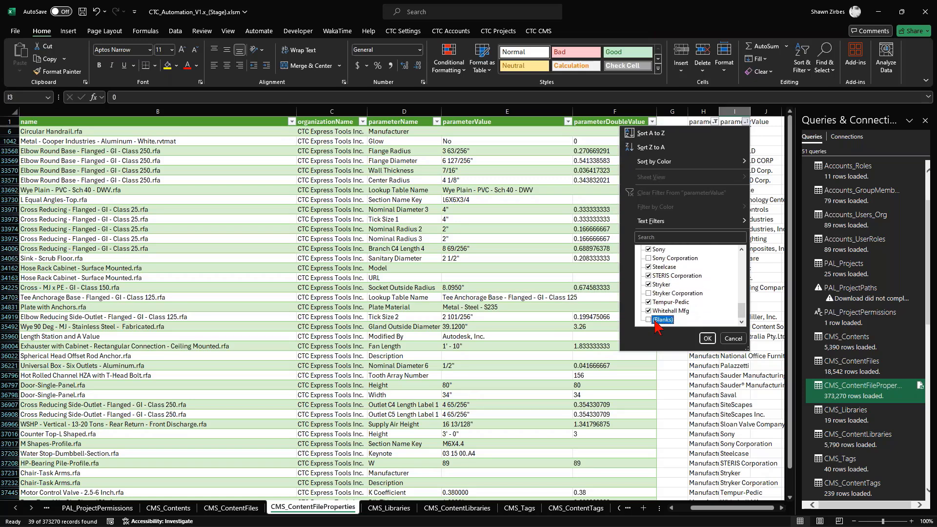
pyautogui.click(707, 338)
# - Copy the filtered manufacturer names from column I into the description column of the CMS_Tags sheet, starting at C42
pyautogui.moveTo(739, 133); pyautogui.dragTo(739, 327)
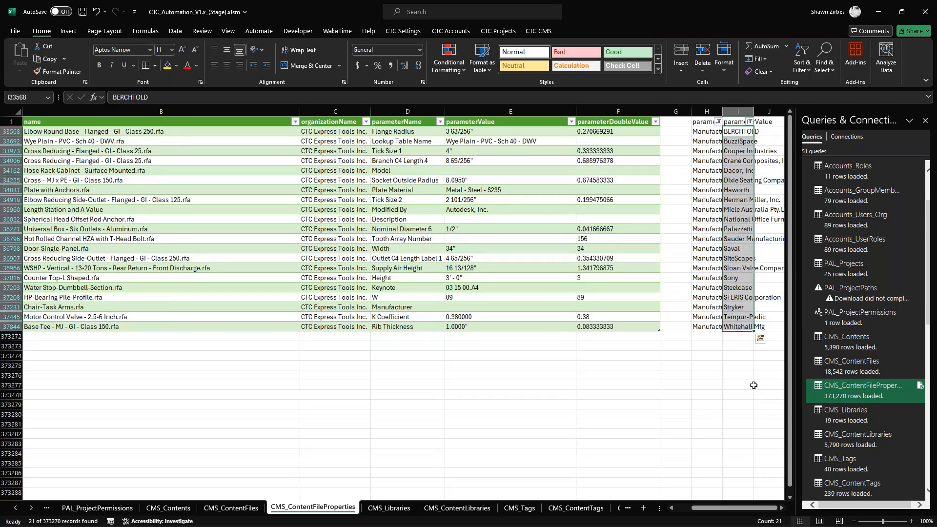
pyautogui.hotkey('ctrl', 'c')
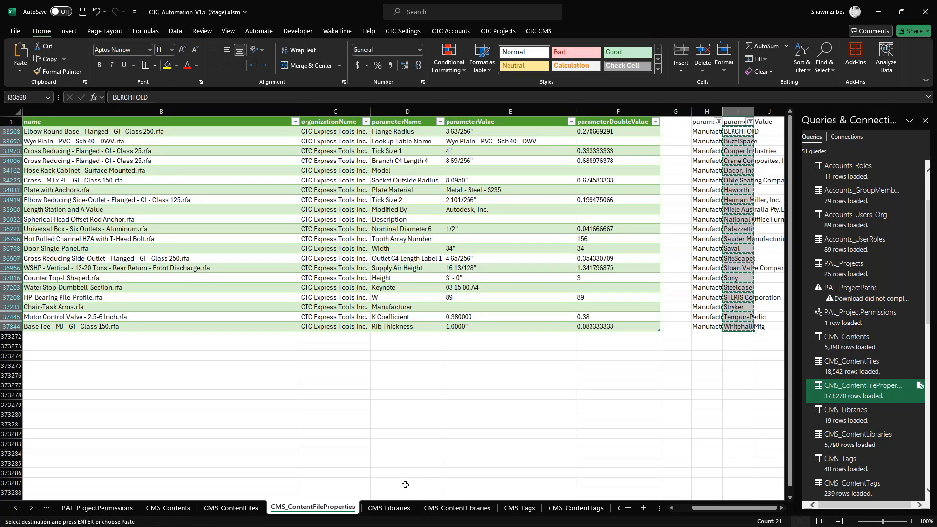
pyautogui.click(531, 508)
pyautogui.click(255, 404)
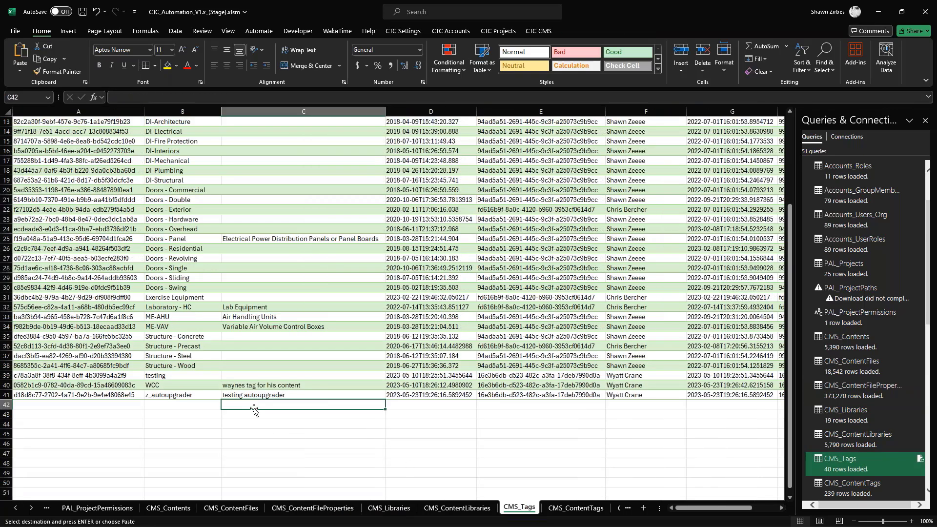
pyautogui.hotkey('ctrl', 'v')
pyautogui.scroll(-5, 244, 342)
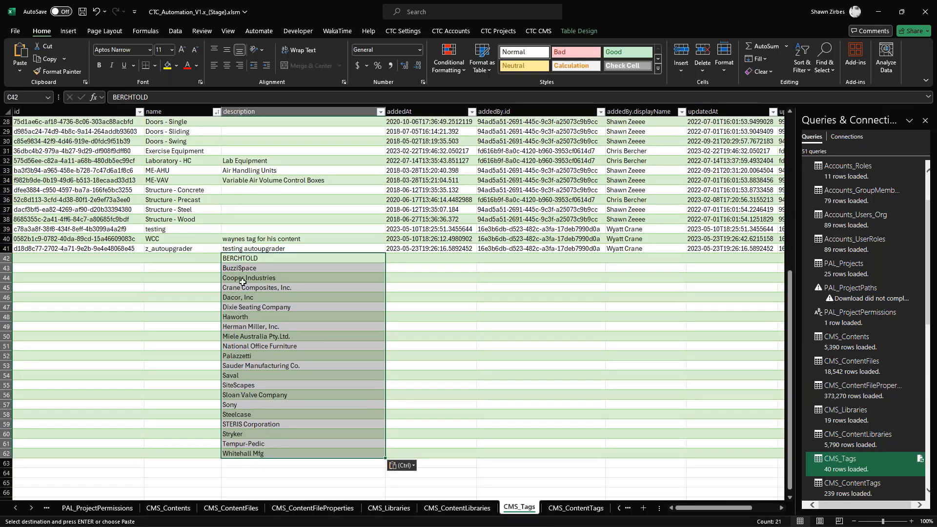
pyautogui.click(185, 260)
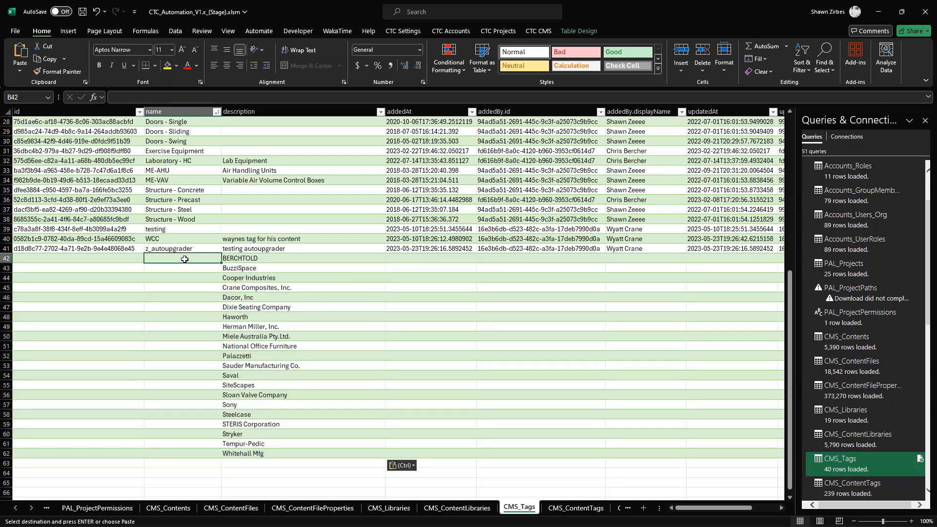
pyautogui.write('=')
pyautogui.scroll(6, 182, 258)
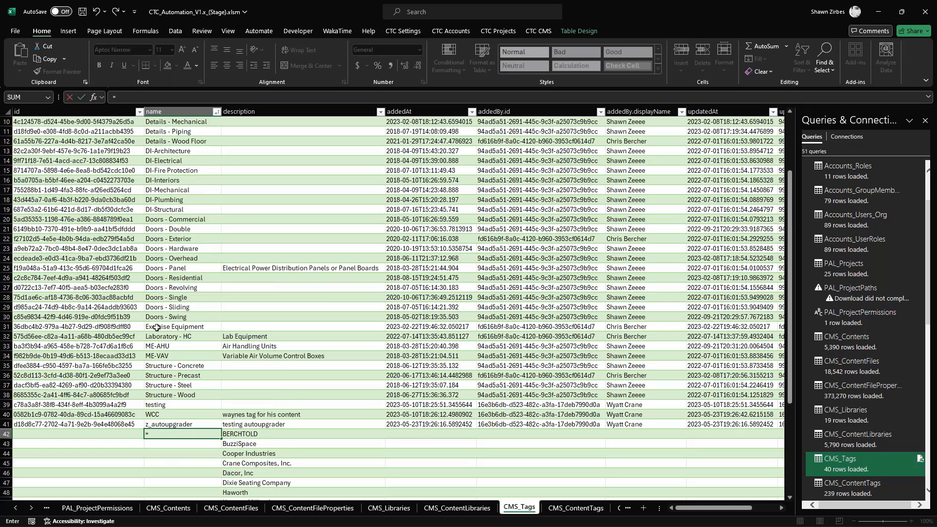
pyautogui.write('"M-"&')
pyautogui.click(236, 434)
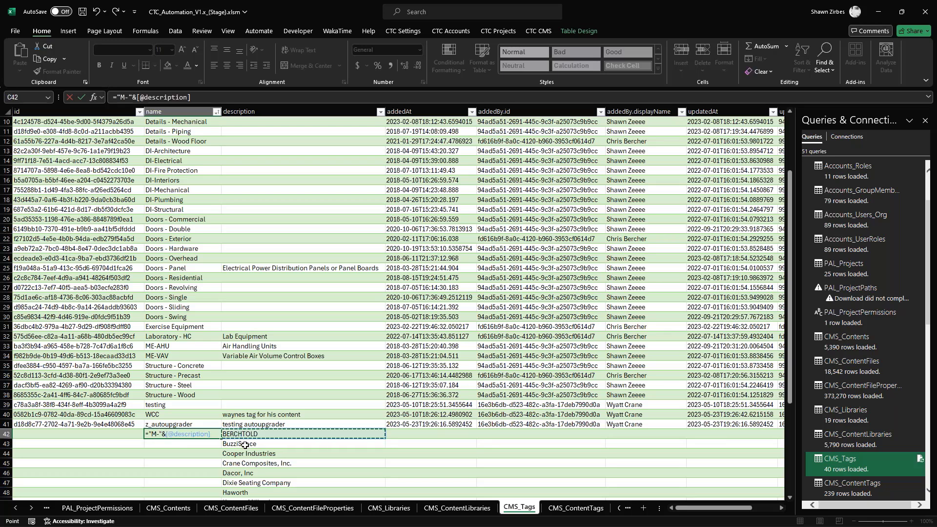
pyautogui.press('Return')
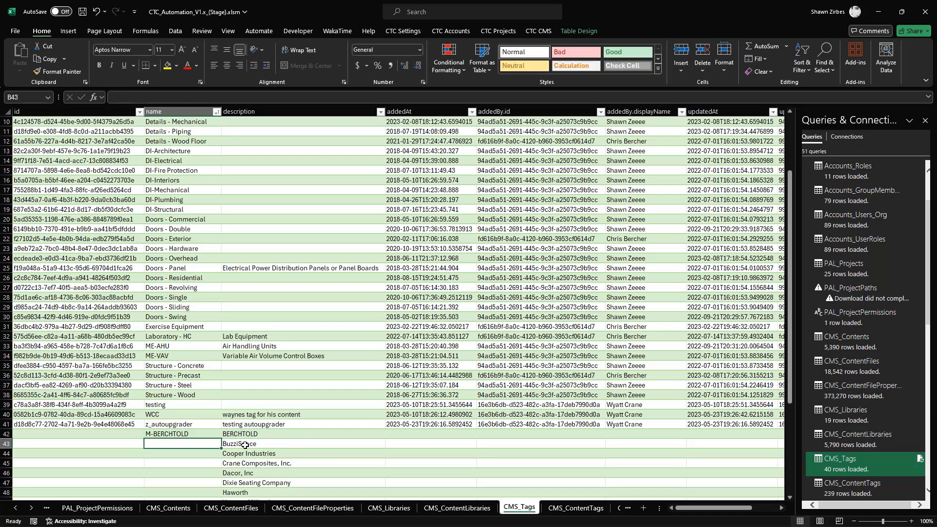
pyautogui.click(218, 435)
pyautogui.moveTo(223, 438); pyautogui.dragTo(222, 485)
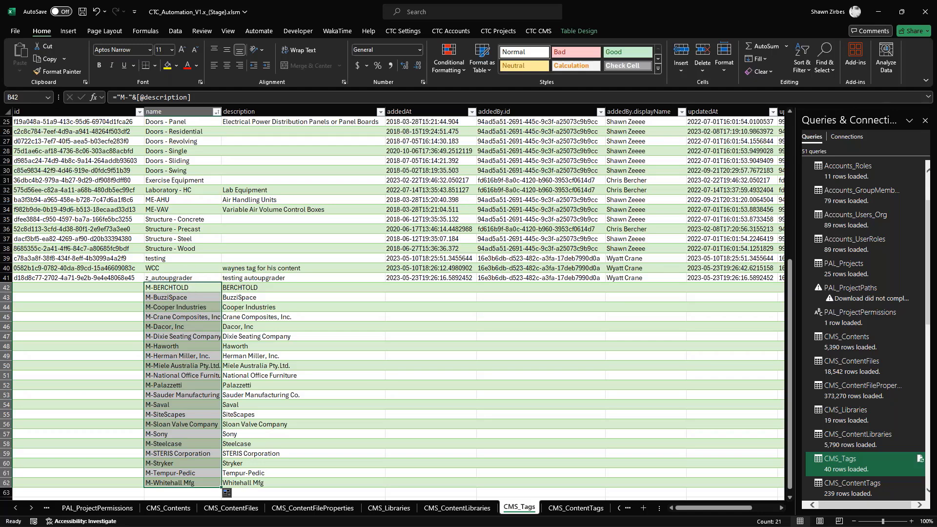
# - Replace the name formulas in B42:B62 with their plain values
pyautogui.hotkey('ctrl', 'c')
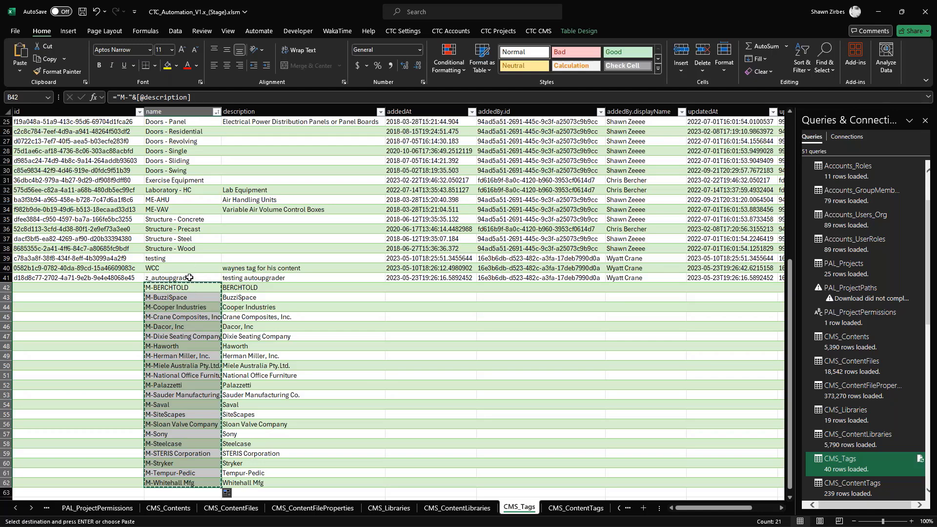
pyautogui.rightClick(188, 293)
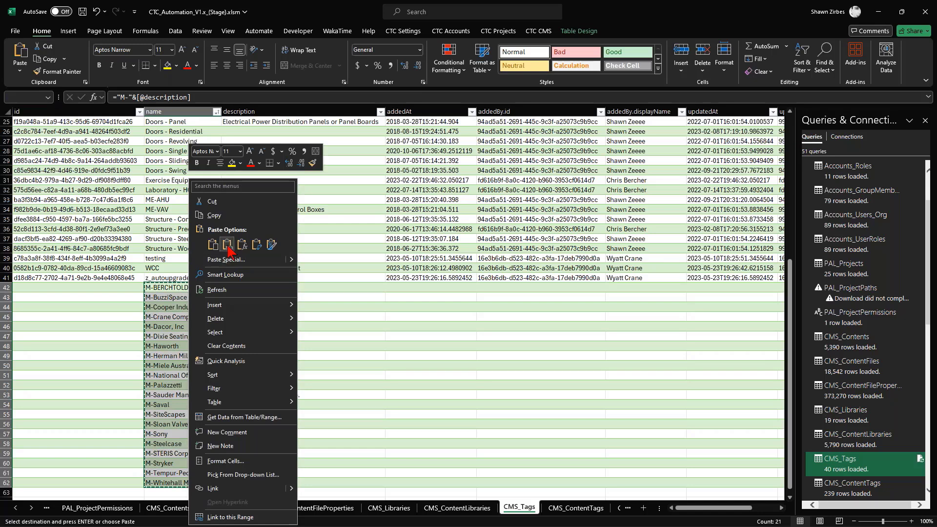
pyautogui.click(227, 244)
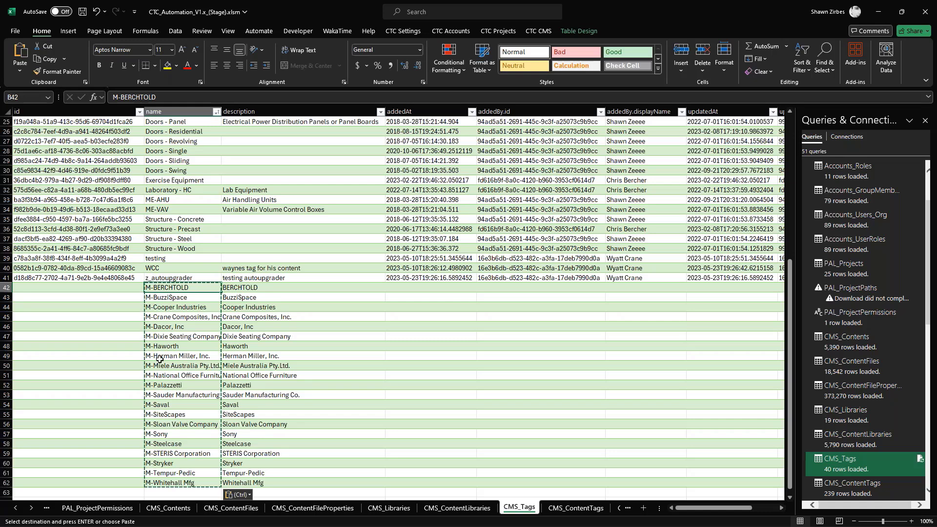
pyautogui.click(264, 290)
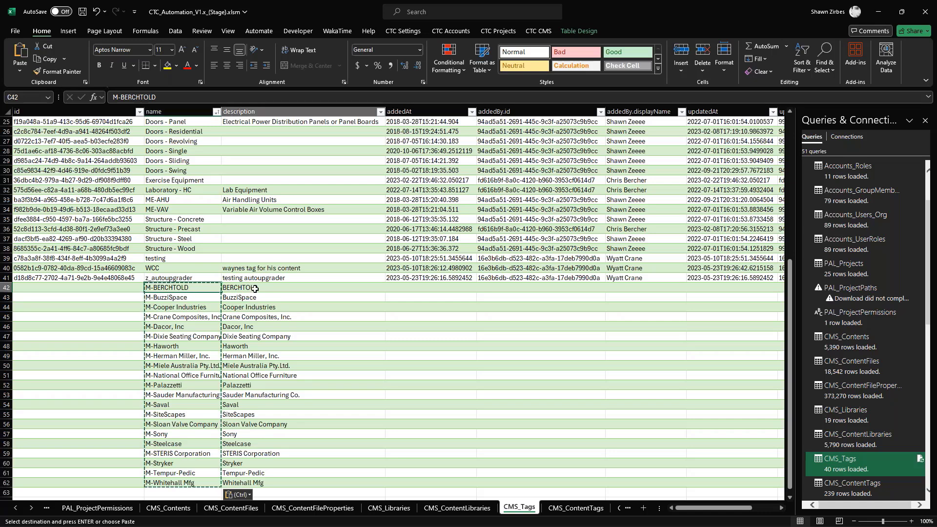
# - Enter Manufacturer Tag as the description in C42 and fill it down to C62
pyautogui.press('ctrl')
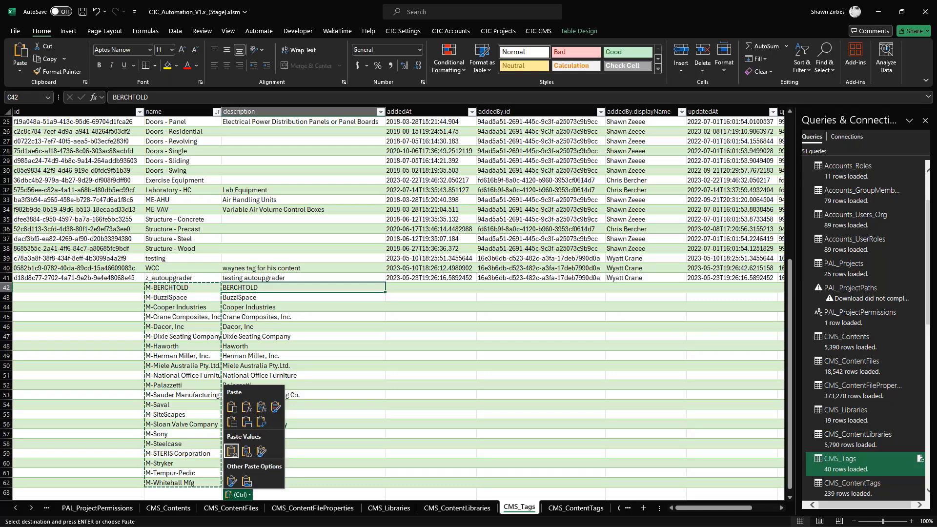
pyautogui.click(264, 290)
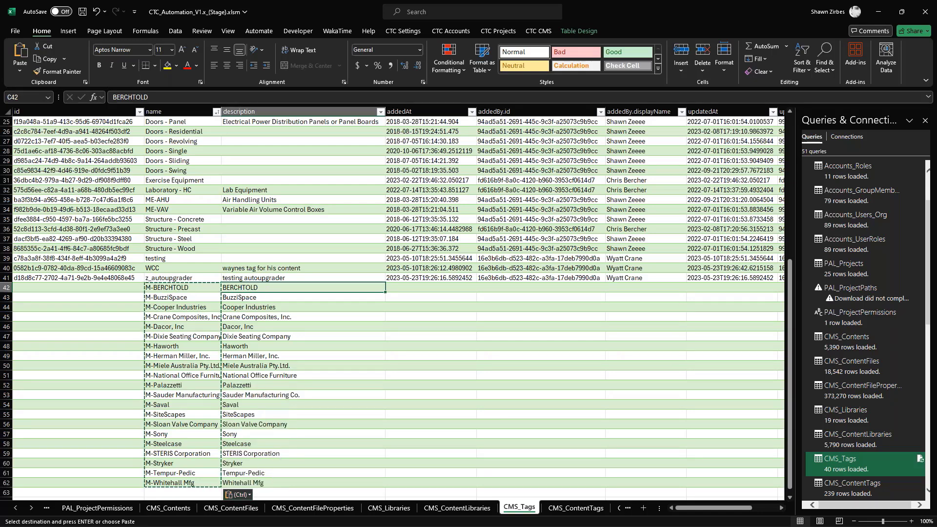
pyautogui.write('Manufacturer Tag')
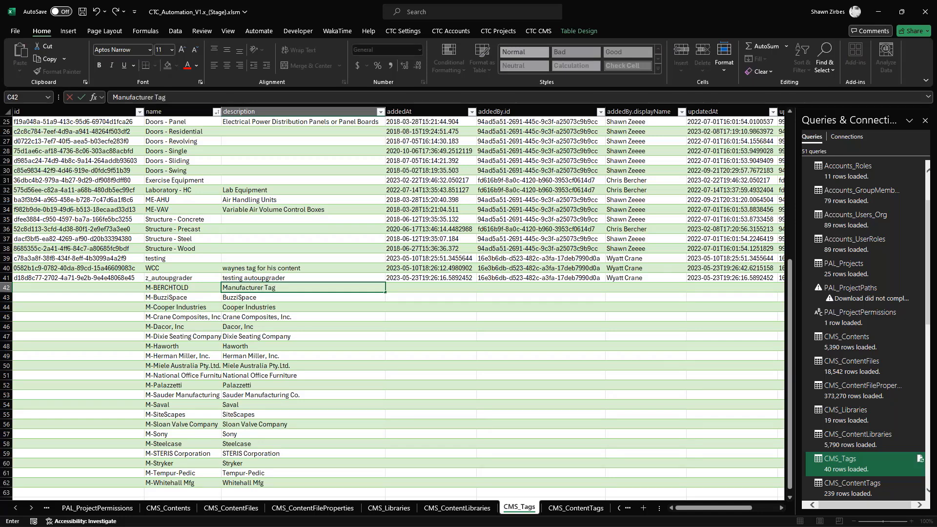
pyautogui.doubleClick(264, 289)
pyautogui.click(279, 298)
pyautogui.click(310, 288)
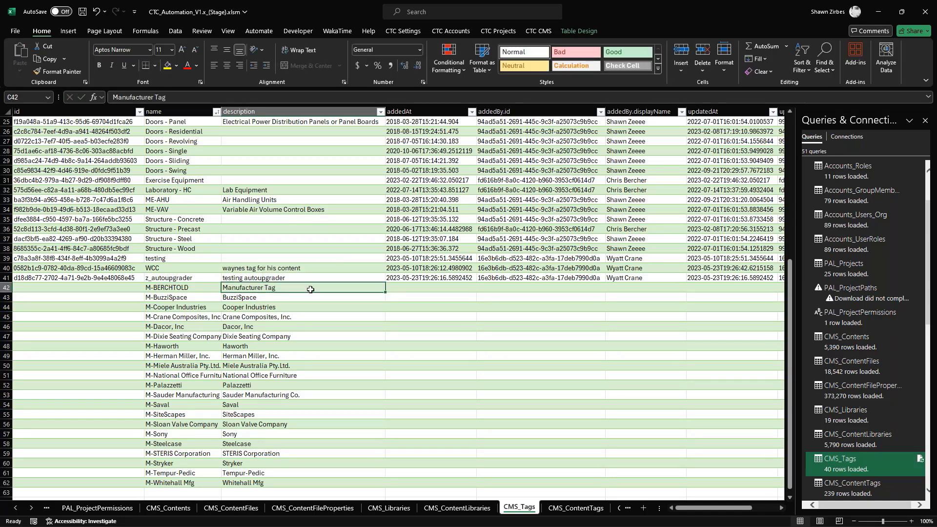
pyautogui.moveTo(382, 292); pyautogui.dragTo(385, 488)
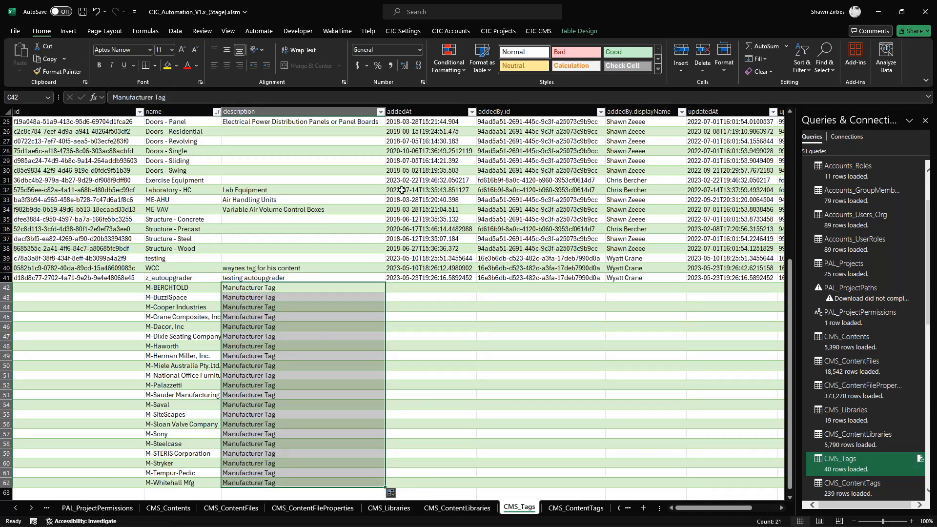
# - Create the new manufacturer tags from the selected rows 42 to 62 with the Create/Update Tag command
pyautogui.click(538, 31)
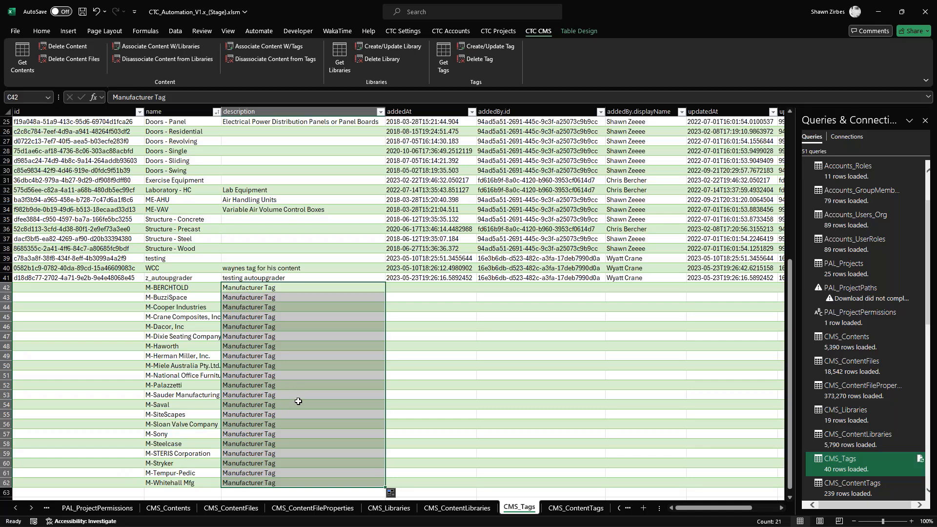
pyautogui.click(485, 59)
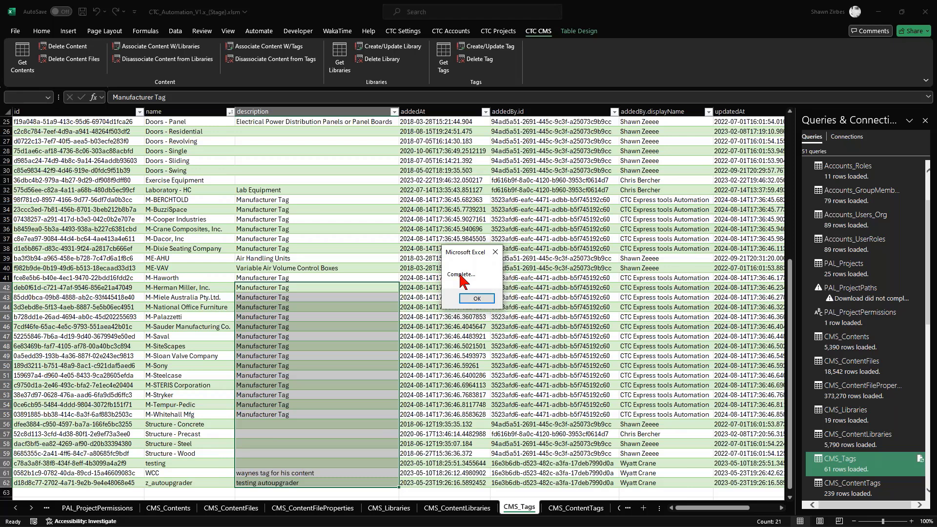
pyautogui.click(477, 299)
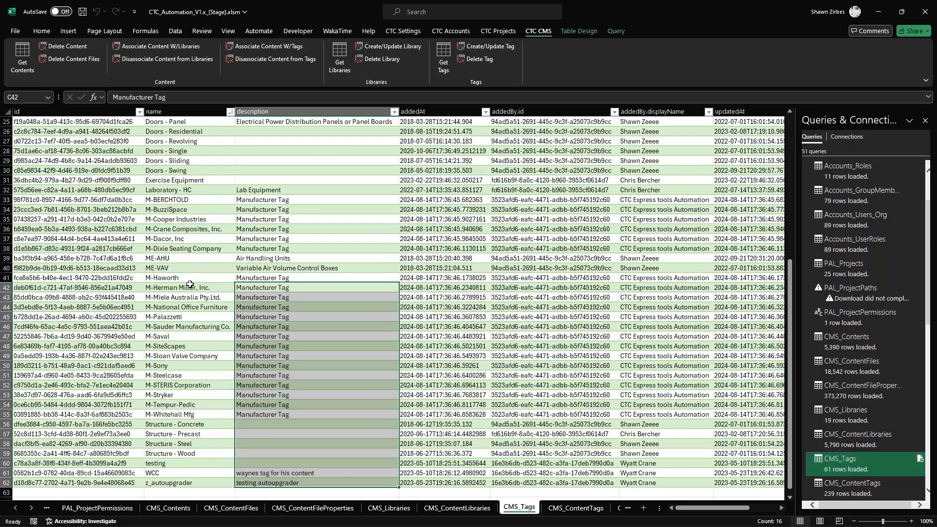
# - Sort the CMS_Tags table by name from A to Z and look through the new manufacturer tags
pyautogui.click(230, 113)
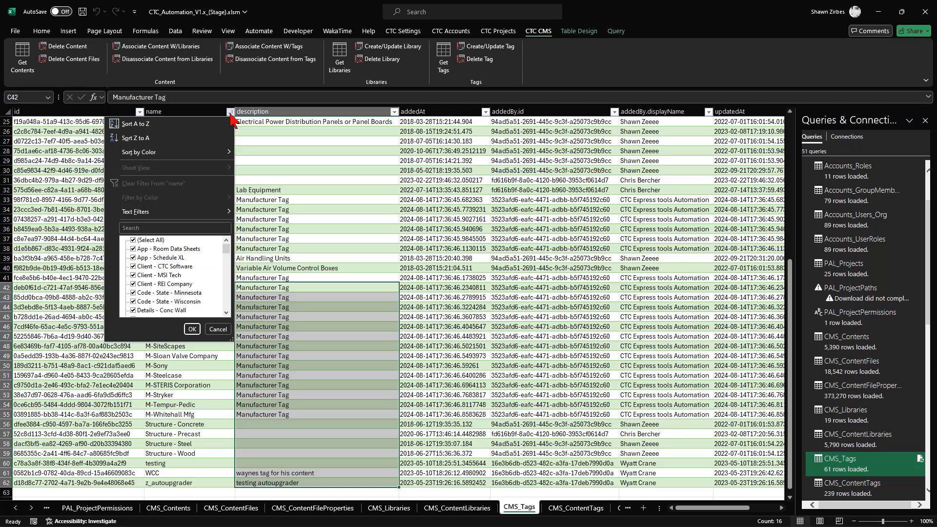
pyautogui.click(145, 125)
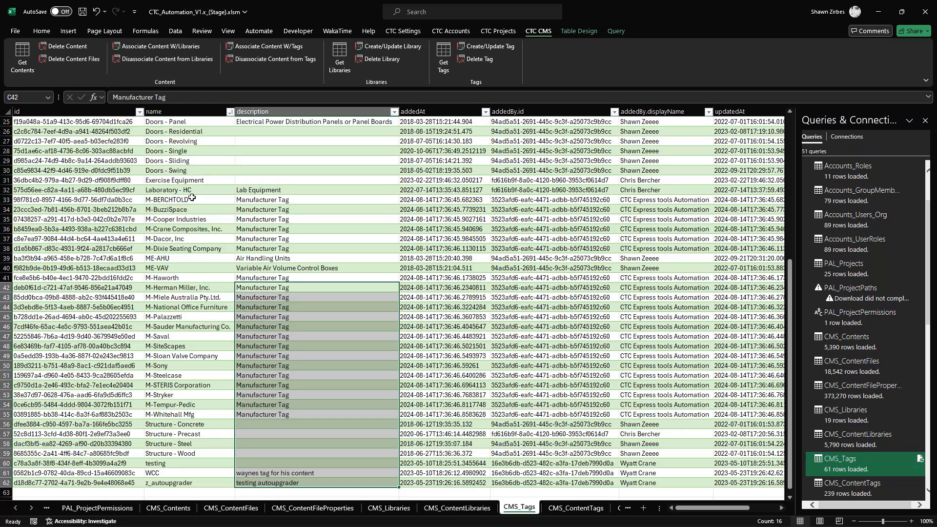
pyautogui.click(211, 200)
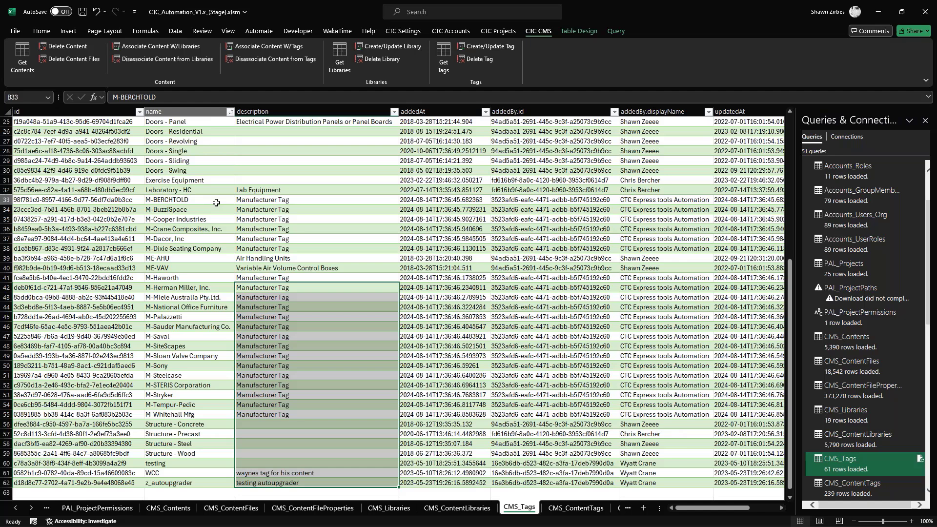
pyautogui.click(229, 112)
pyautogui.click(159, 126)
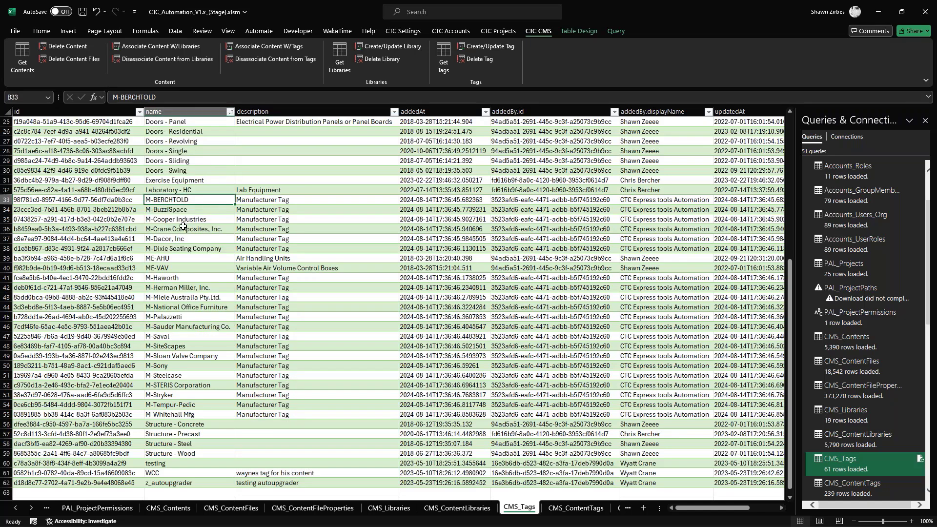
pyautogui.scroll(3, 183, 226)
pyautogui.scroll(-2, 166, 295)
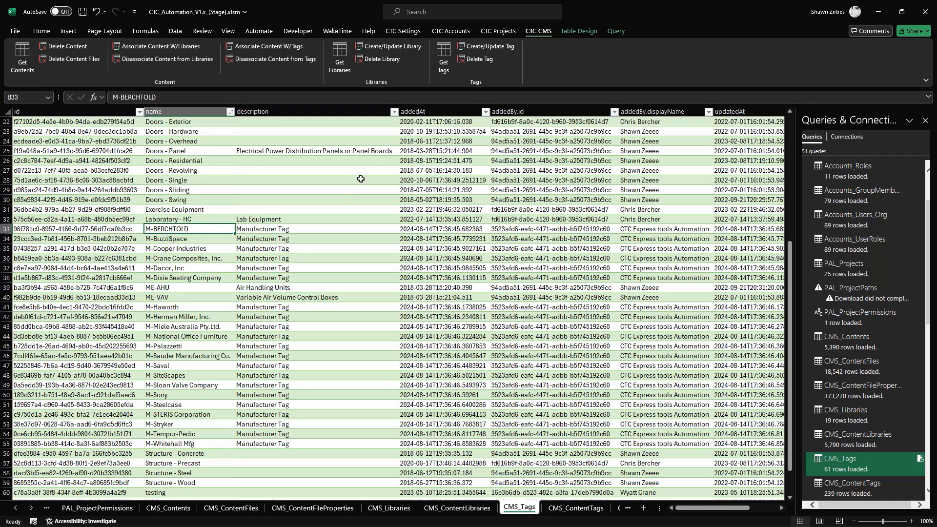
# - Sort the CMS_Tags table by description from A to Z and select the grouped manufacturer tags in B5:C25
pyautogui.click(394, 112)
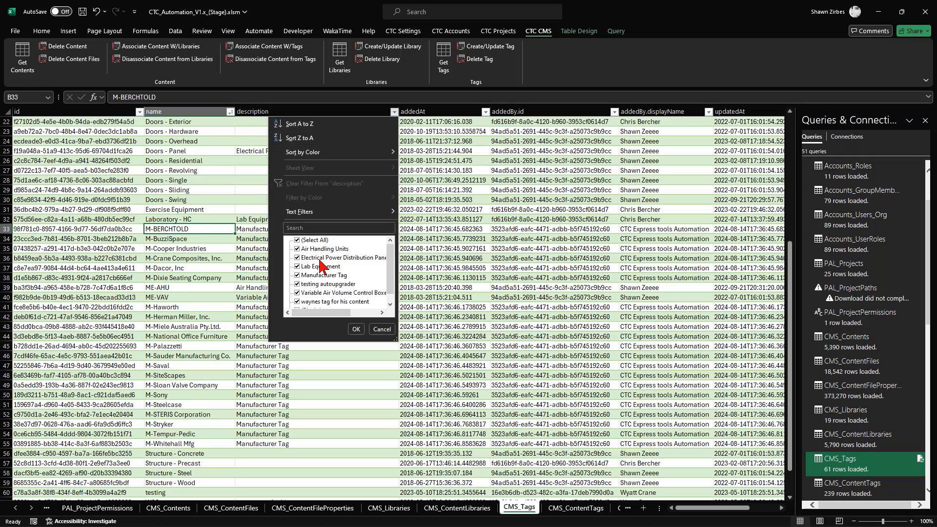
pyautogui.click(297, 124)
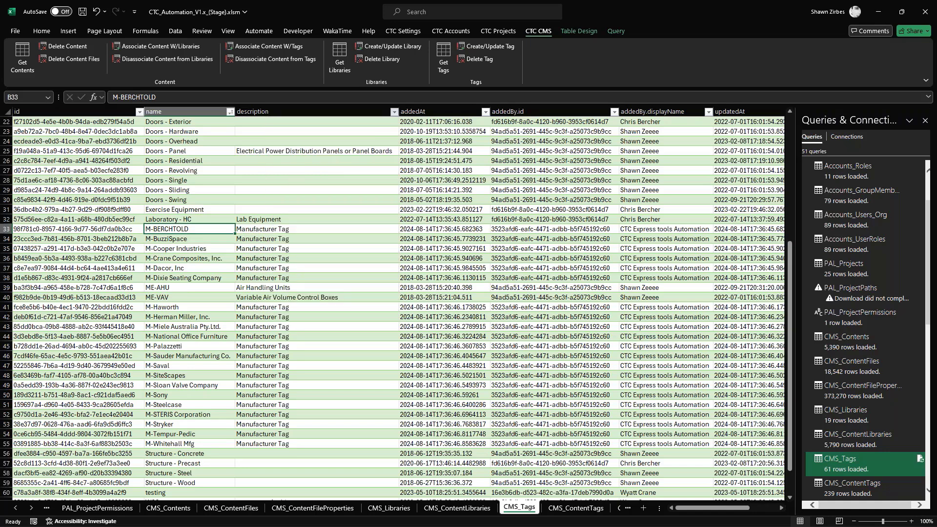
pyautogui.scroll(7, 280, 225)
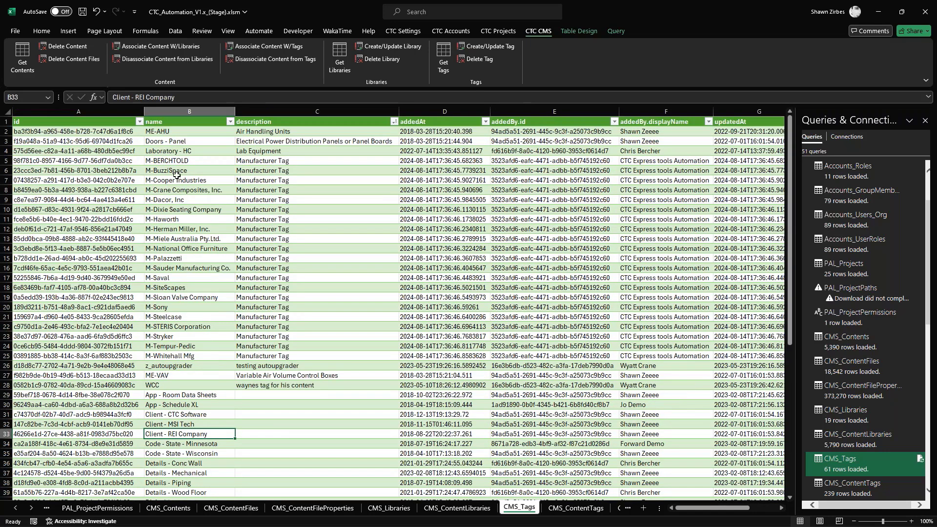
pyautogui.moveTo(178, 163); pyautogui.dragTo(275, 357)
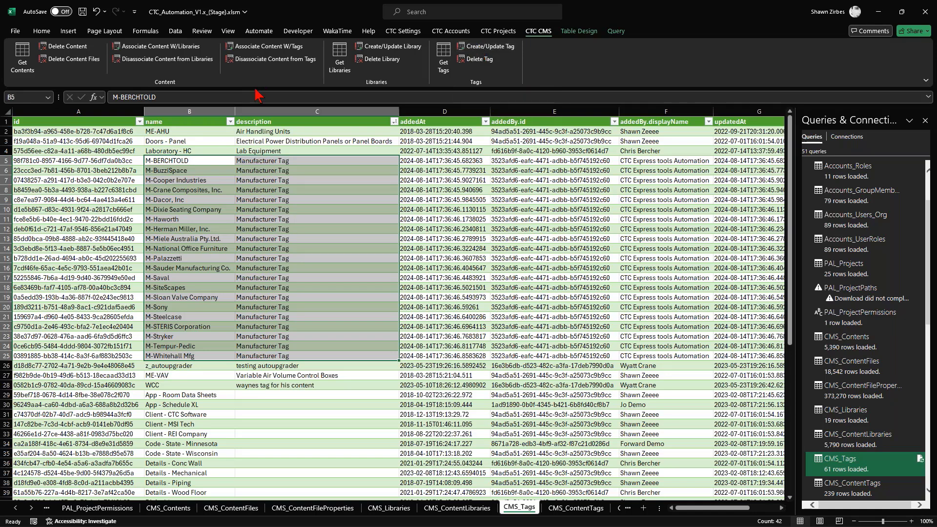
# - Return the CMS_Tags table to A to Z order by the name column
pyautogui.click(230, 122)
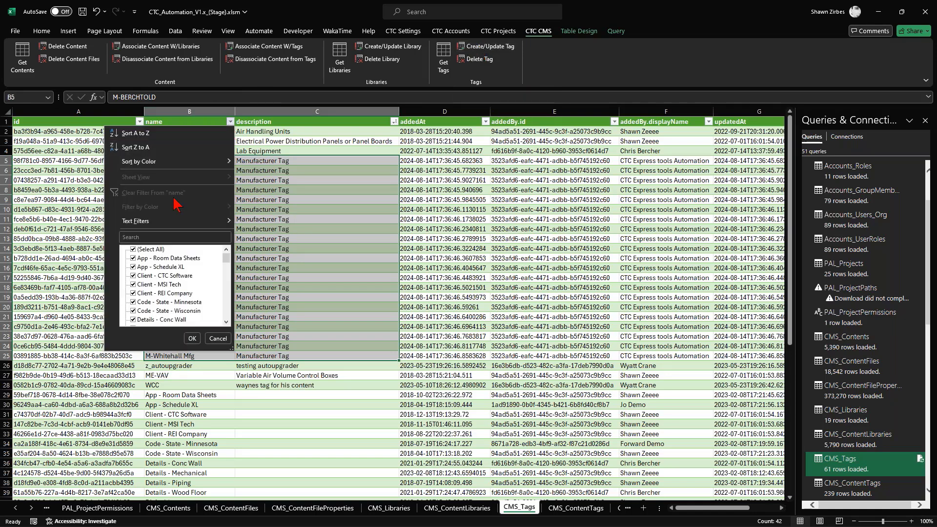
pyautogui.click(147, 133)
pyautogui.click(236, 249)
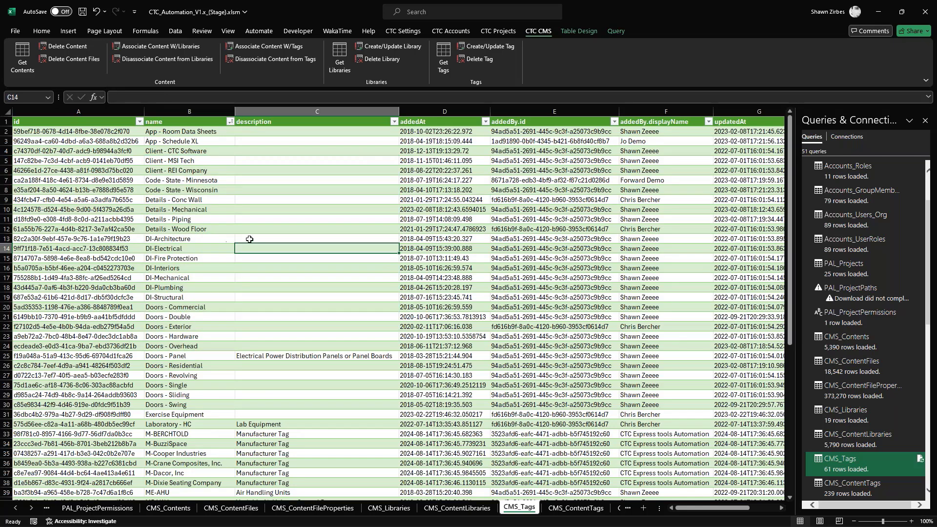
# - Enter Discipline Tag as the description of DI-Architecture in C13 and fill it down to C19 for all DI- tags
pyautogui.click(249, 239)
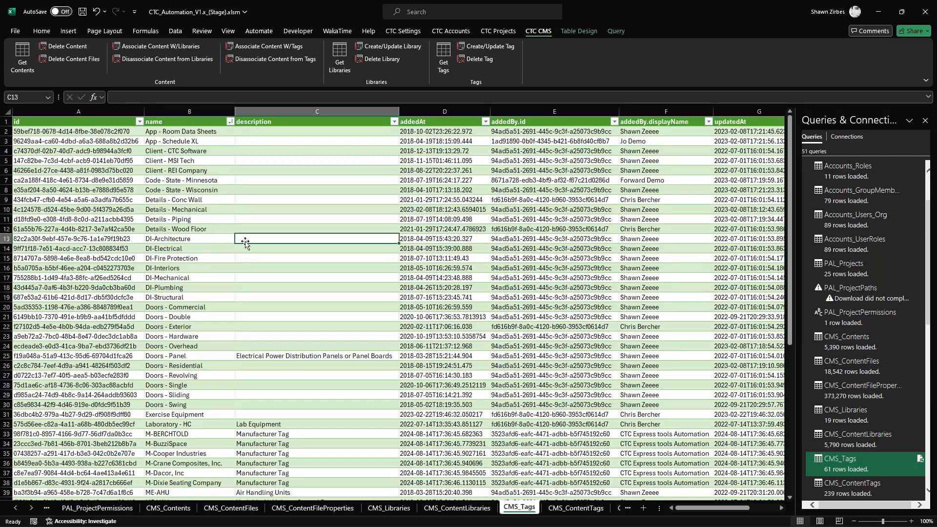
pyautogui.write('Disc')
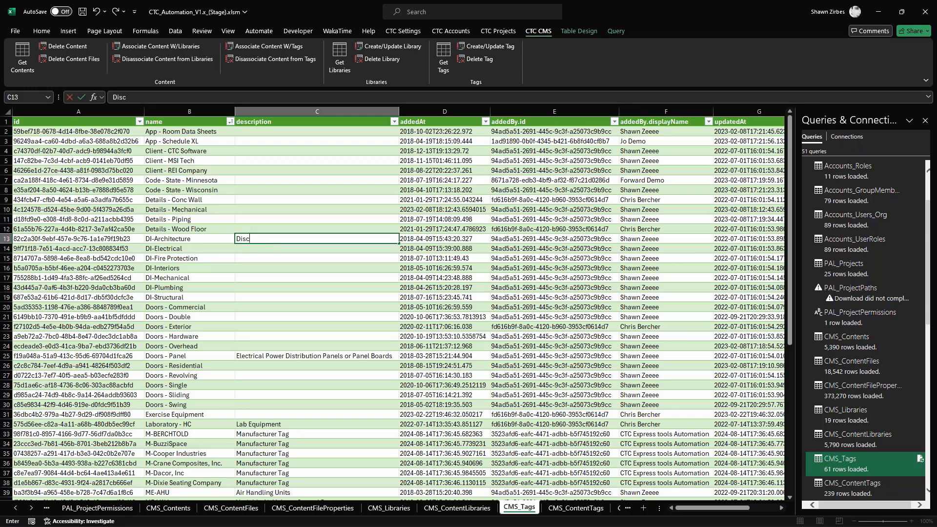
pyautogui.write('ipline Tag')
pyautogui.hotkey('ctrl', 'Return')
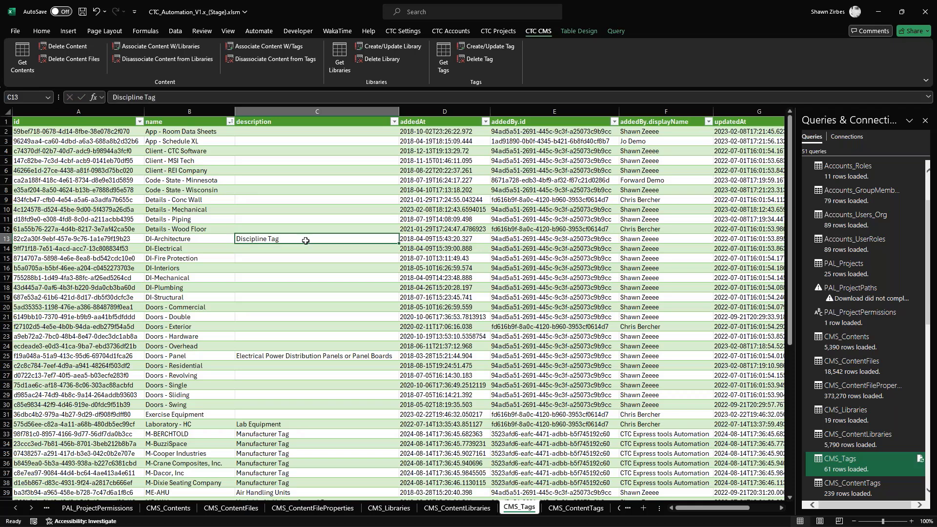
pyautogui.moveTo(399, 243); pyautogui.dragTo(388, 301)
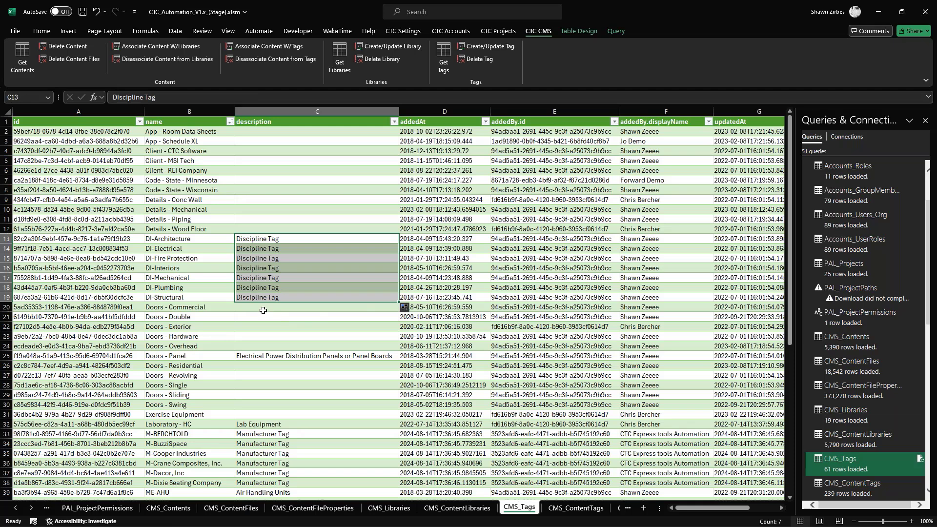
# - Enter Door Tags as the description of Doors - Commercial in C20 and fill it down to C30 for all Doors tags
pyautogui.click(263, 310)
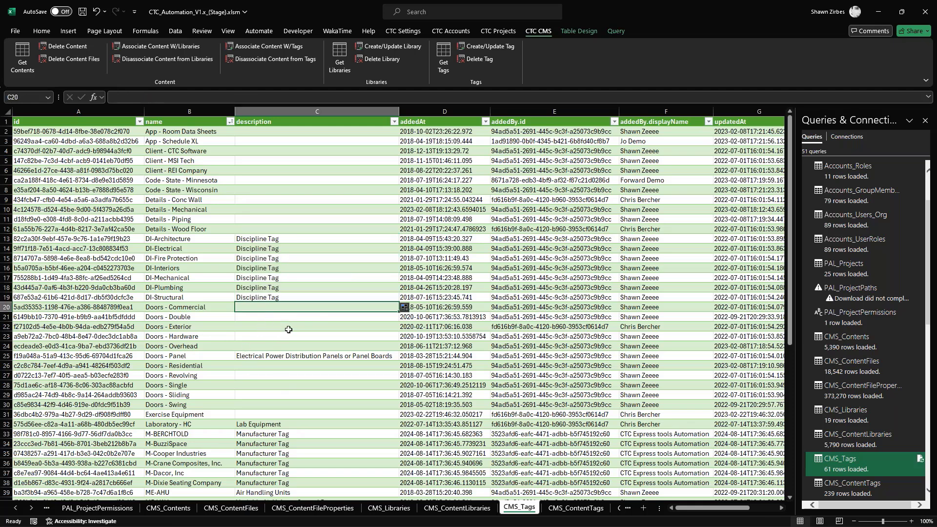
pyautogui.click(276, 354)
pyautogui.click(267, 308)
pyautogui.write('Door T')
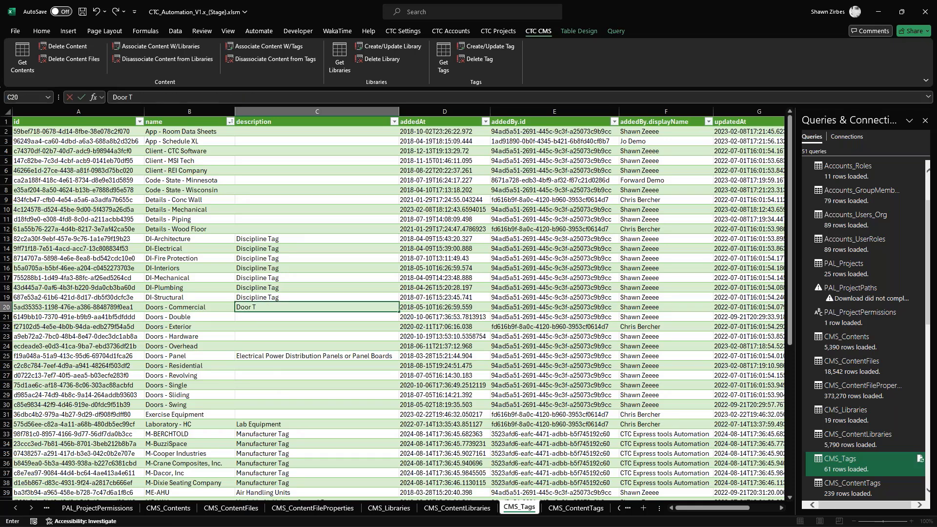
pyautogui.write('ags')
pyautogui.press('Return')
pyautogui.press('Up')
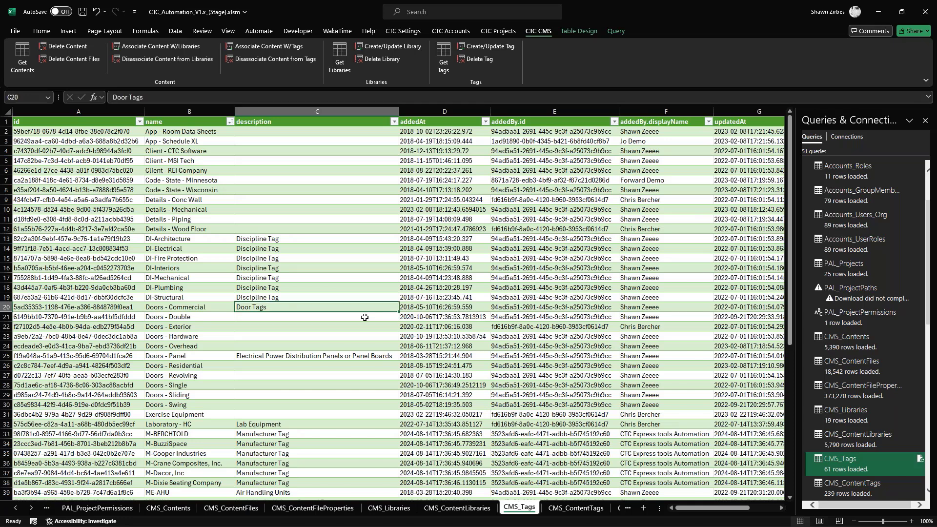
pyautogui.moveTo(399, 312); pyautogui.dragTo(387, 408)
# - Update the discipline and door tags in C13:C30 with the Create/Update Tag command
pyautogui.moveTo(293, 243); pyautogui.dragTo(276, 406)
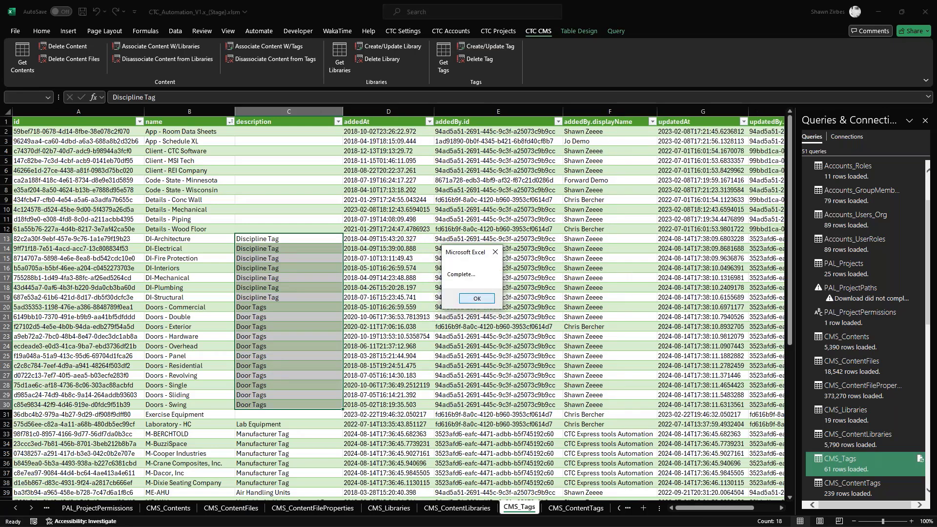
pyautogui.click(477, 298)
# - Review the names and descriptions of the discipline, door, equipment and manufacturer tags in the CMS_Tags table
pyautogui.moveTo(189, 239); pyautogui.dragTo(191, 404)
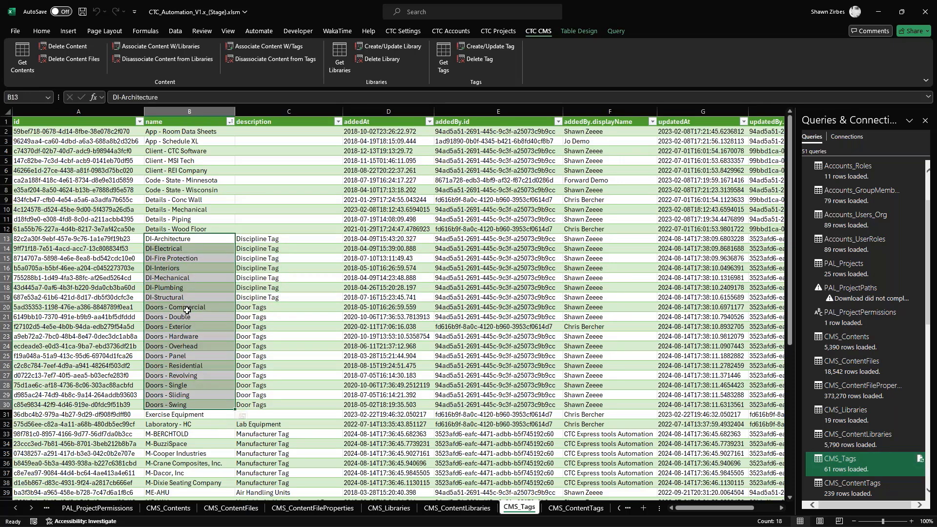
pyautogui.scroll(-1, 194, 332)
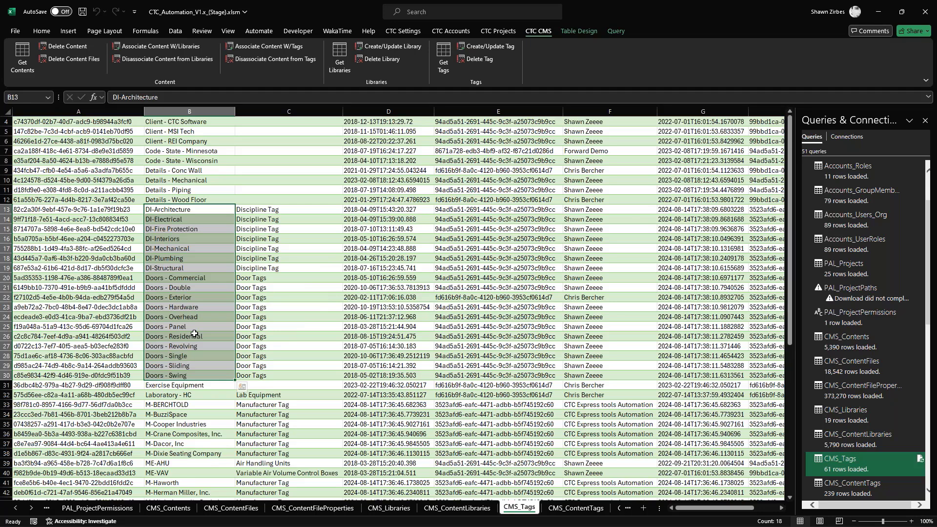
pyautogui.scroll(-2, 194, 334)
pyautogui.scroll(3, 198, 362)
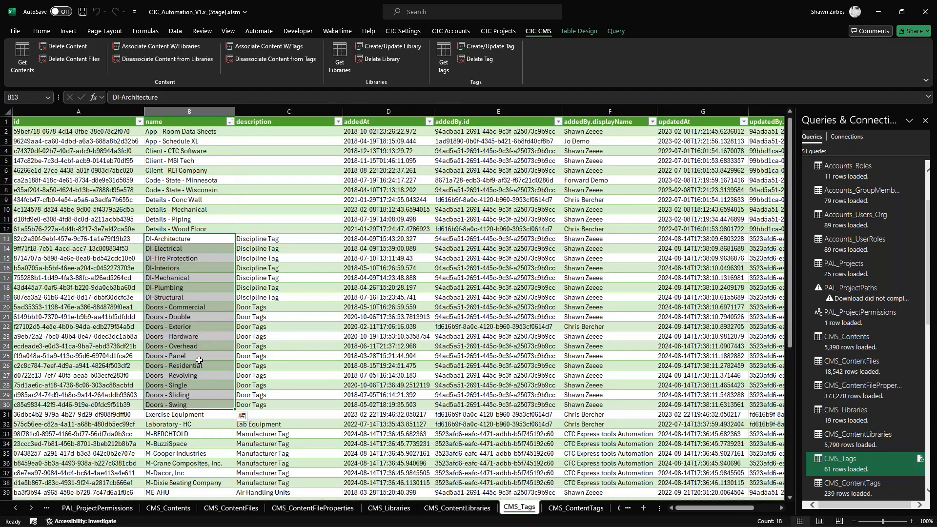
pyautogui.scroll(-7, 199, 360)
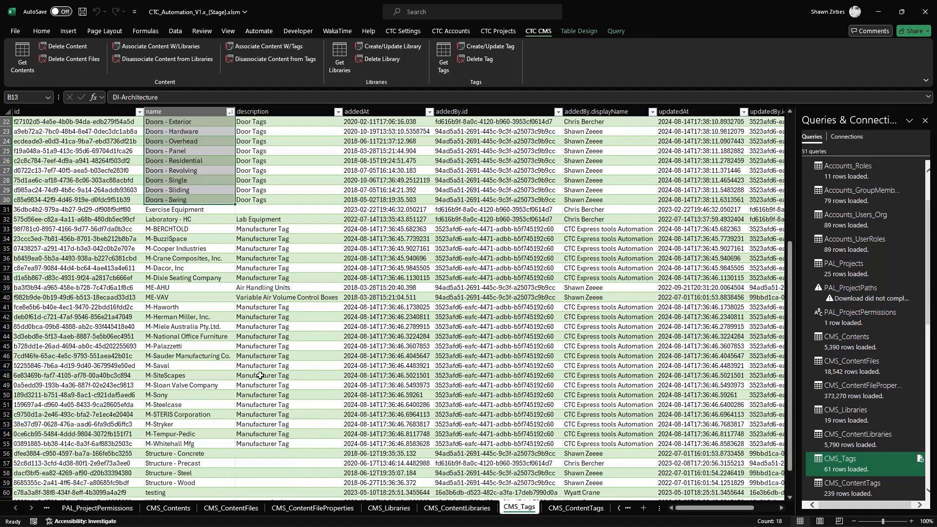
pyautogui.scroll(3, 260, 375)
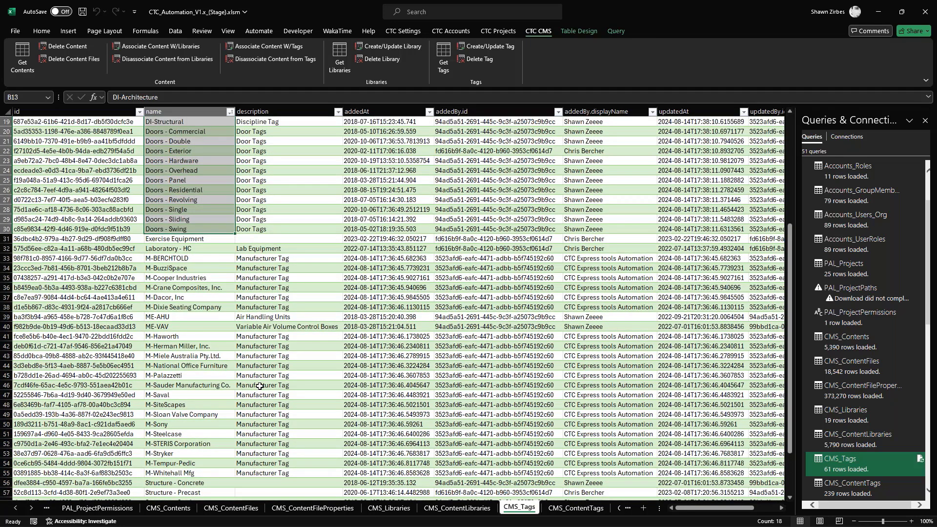
pyautogui.scroll(2, 260, 386)
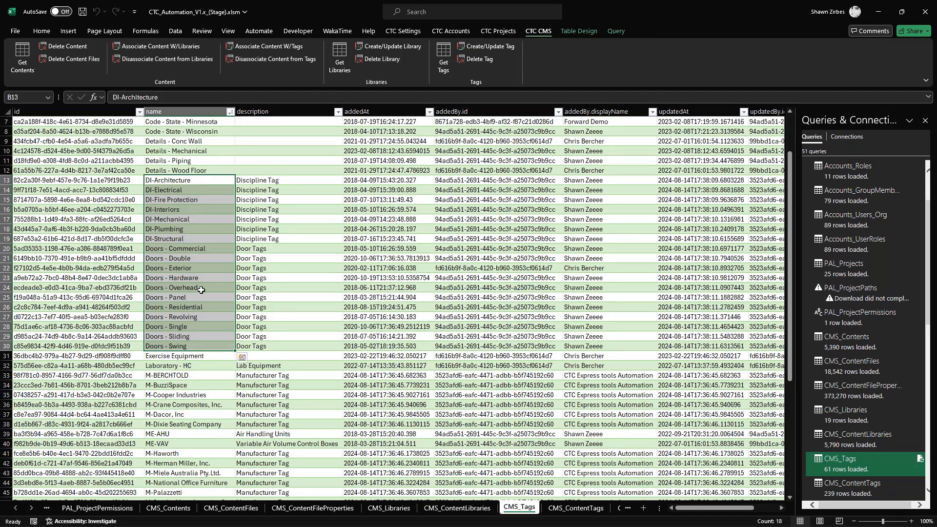
pyautogui.scroll(-4, 161, 289)
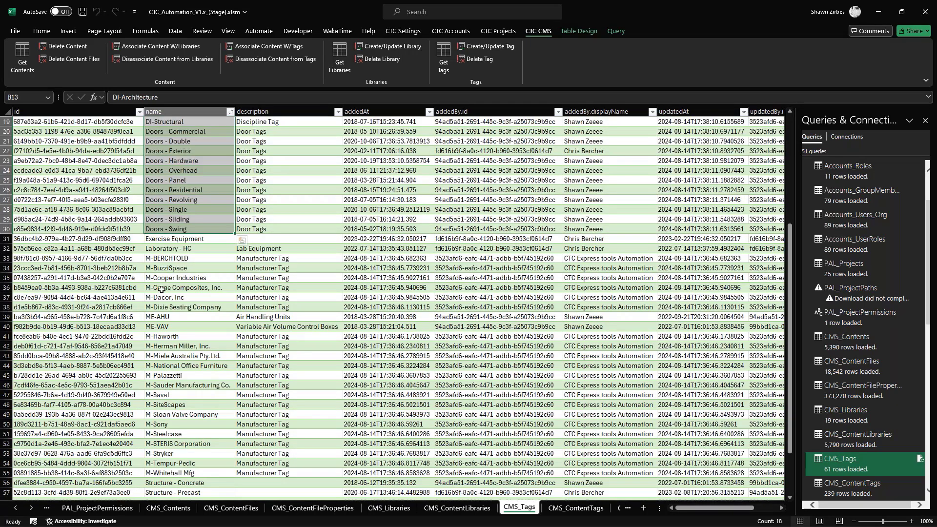
pyautogui.click(161, 239)
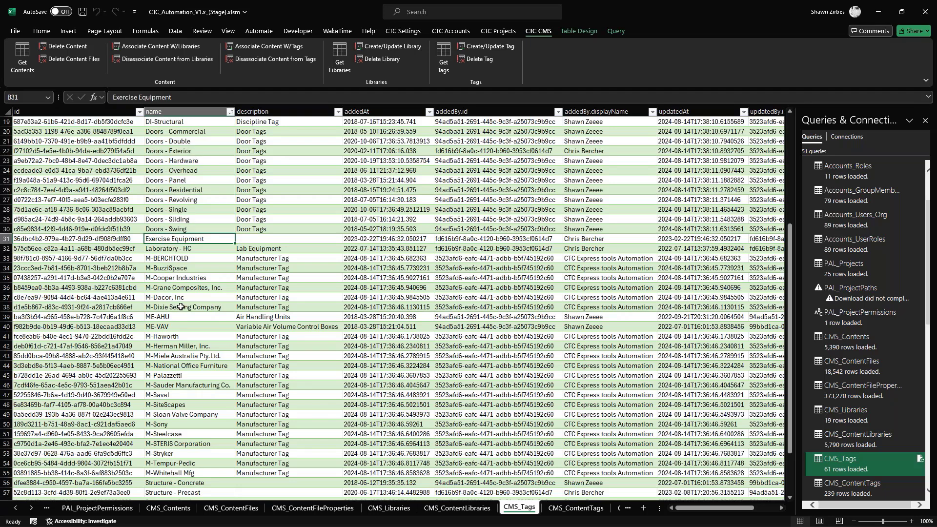
pyautogui.scroll(-3, 194, 403)
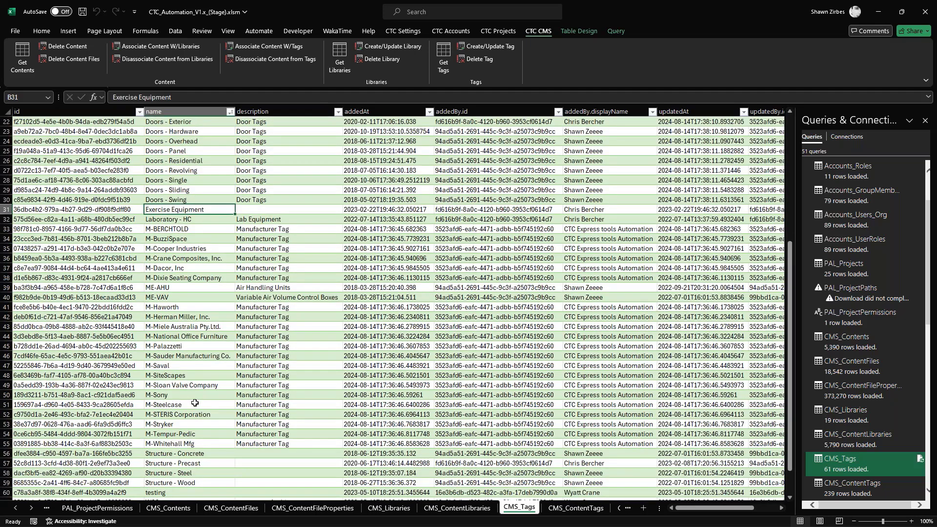
# - Add testing and z_autoupgrader to the selection with Exercise Equipment and remove these three tags using the Delete Tag command
pyautogui.keyDown('ctrl'); pyautogui.click(169, 434); pyautogui.keyUp('ctrl')
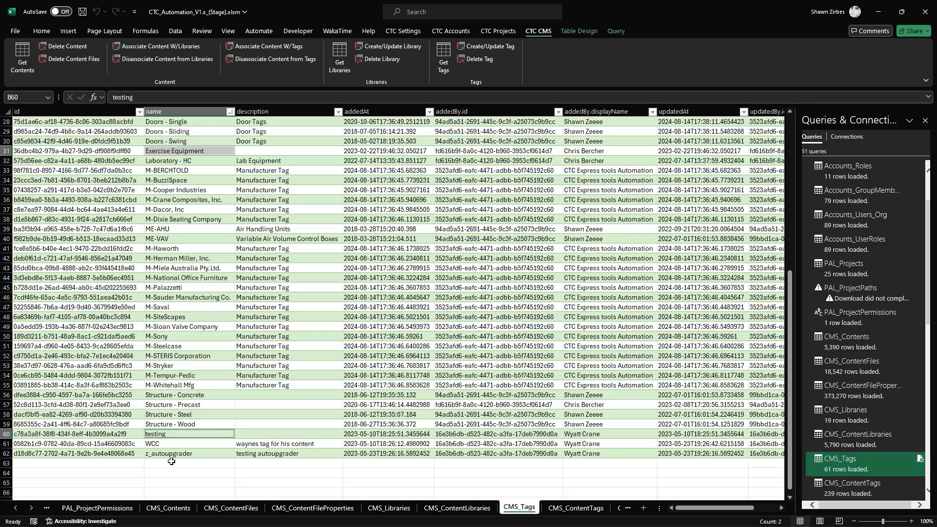
pyautogui.keyDown('ctrl'); pyautogui.click(167, 455); pyautogui.keyUp('ctrl')
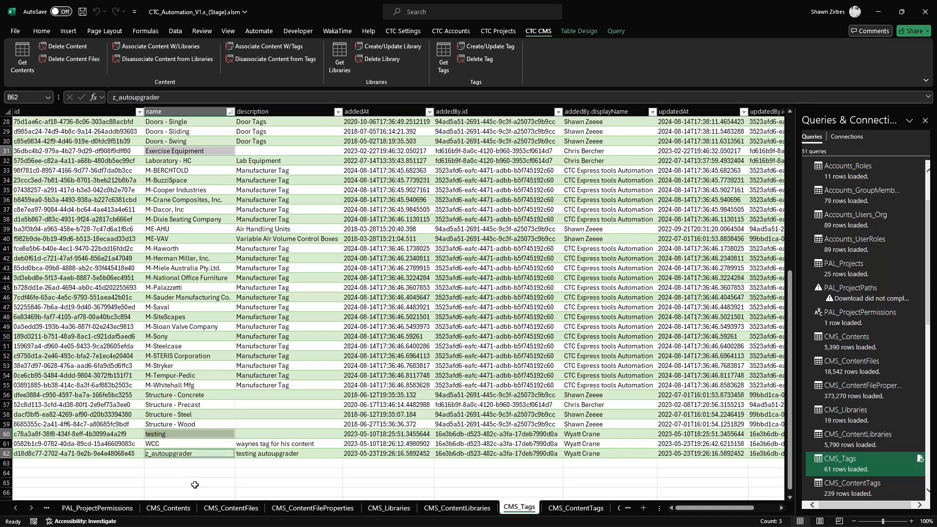
pyautogui.scroll(1, 195, 484)
pyautogui.scroll(-1, 195, 485)
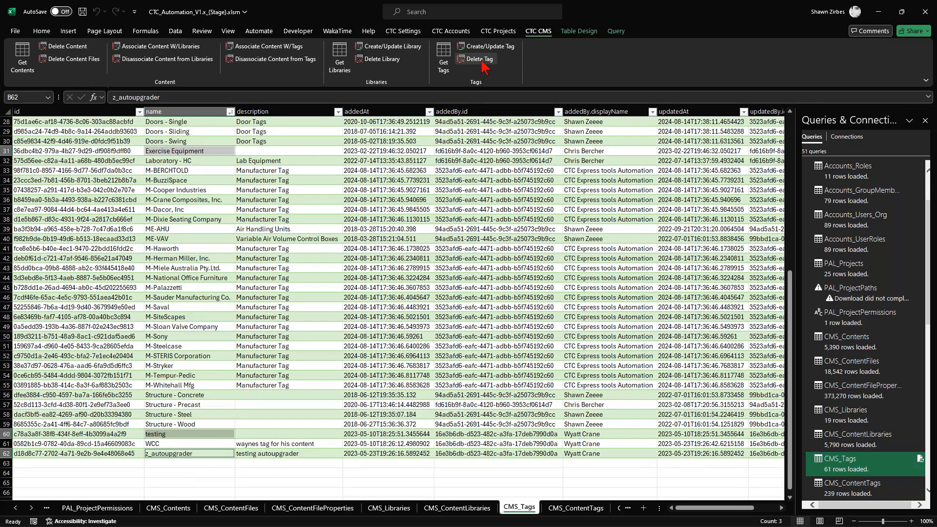
pyautogui.click(484, 66)
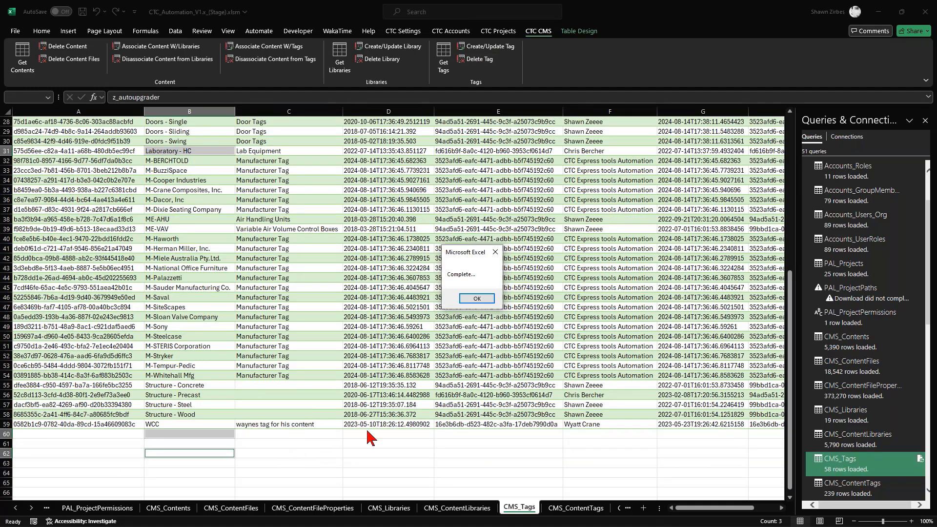
pyautogui.click(477, 298)
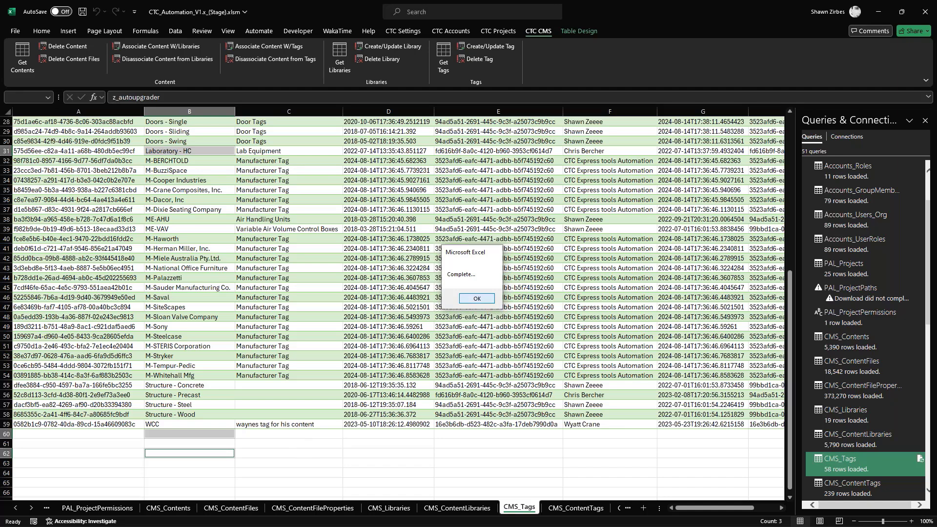
pyautogui.click(257, 434)
pyautogui.scroll(4, 255, 446)
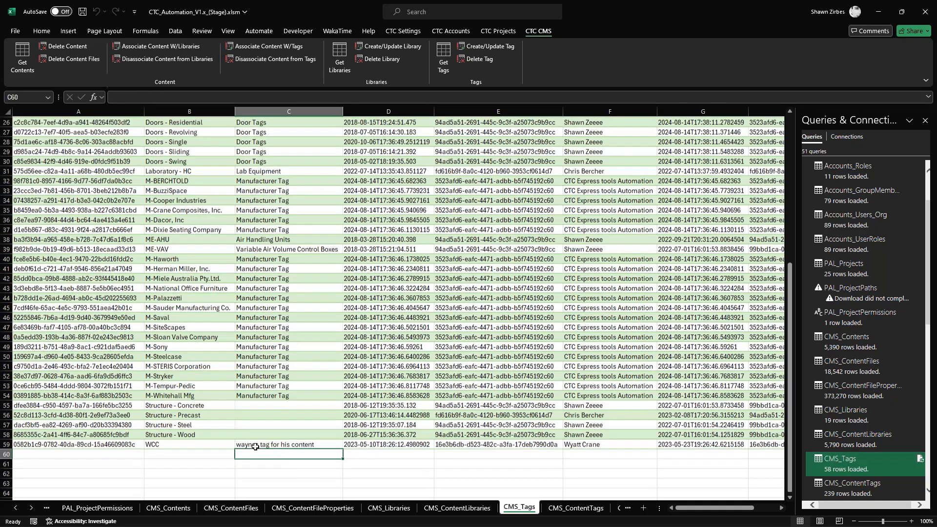
pyautogui.scroll(5, 255, 447)
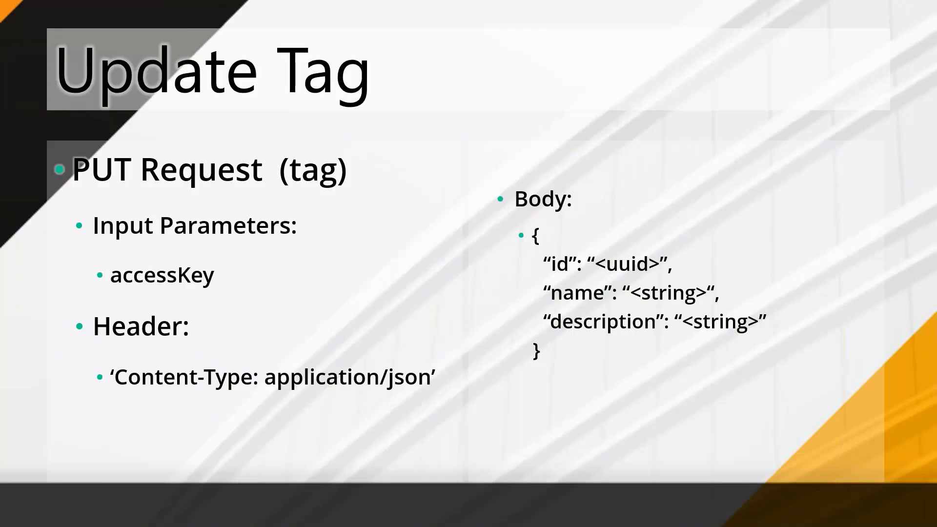
pyautogui.press('Right')
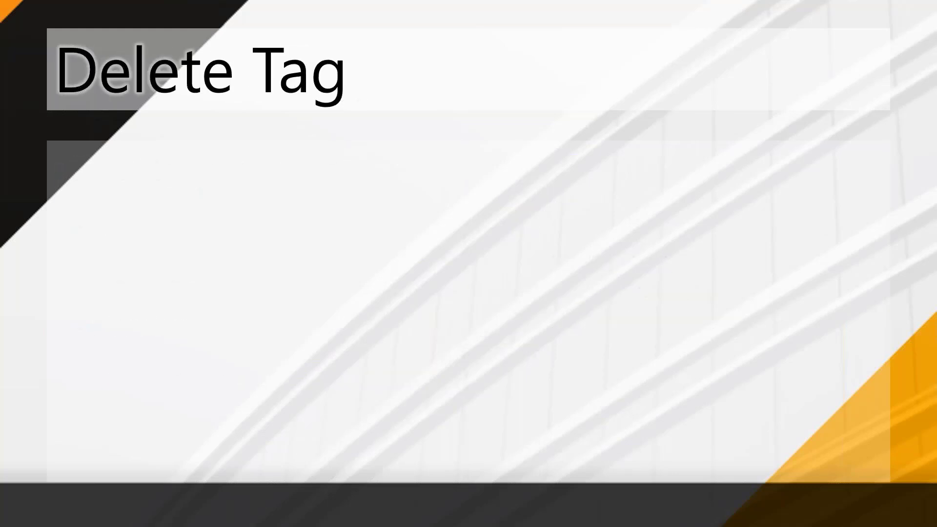
pyautogui.press('Right')
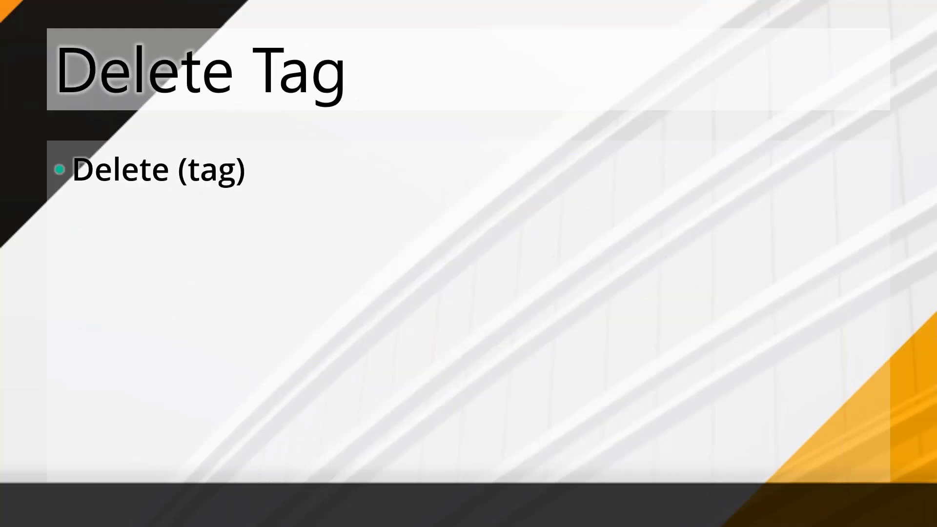
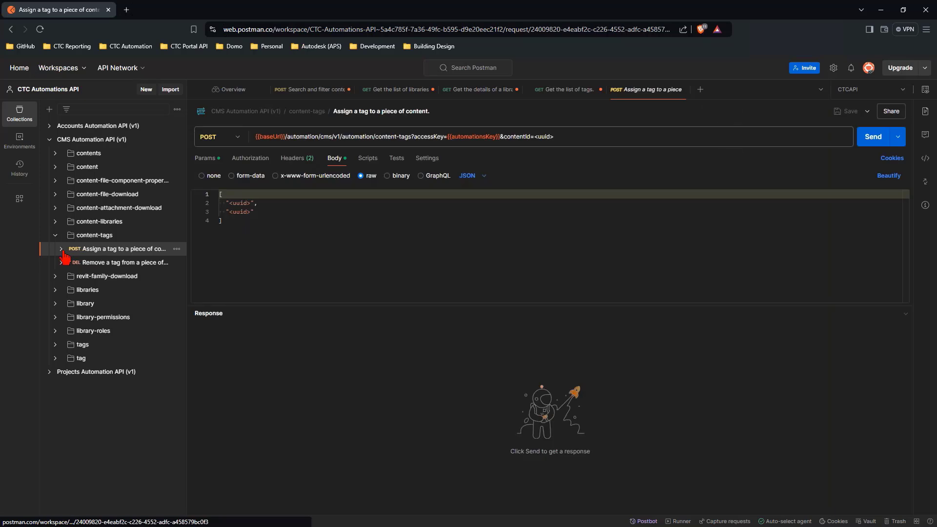
# - Examine the query parameters and request bodies of the content-tags requests for assigning and removing a tag on a piece of content
pyautogui.click(212, 161)
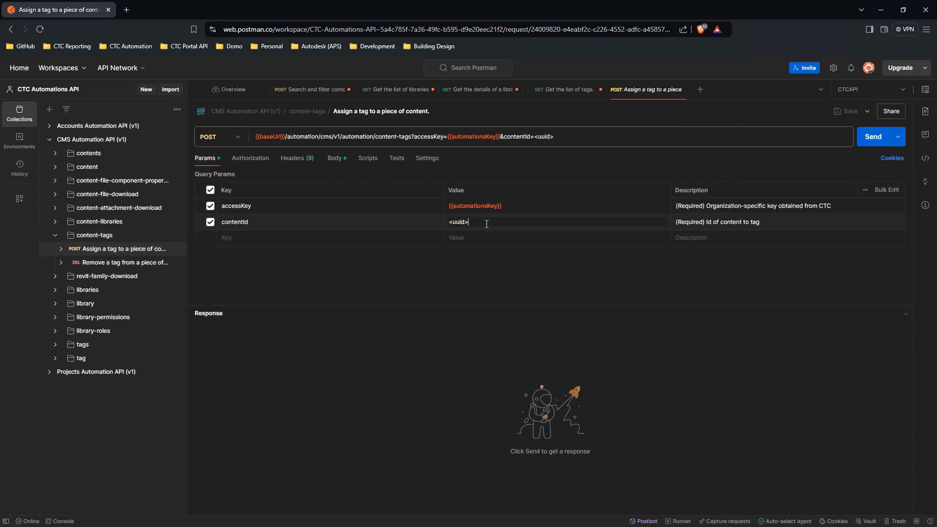
pyautogui.tripleClick(470, 222)
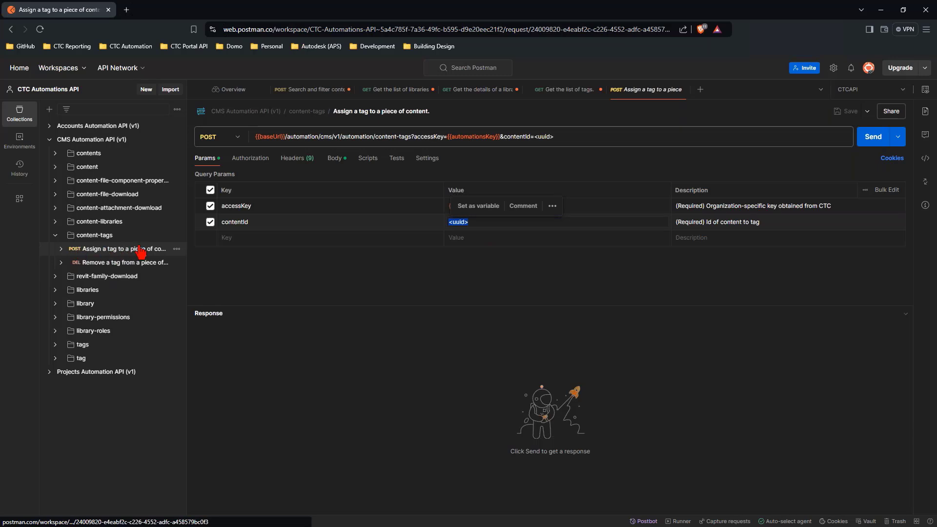
pyautogui.click(333, 159)
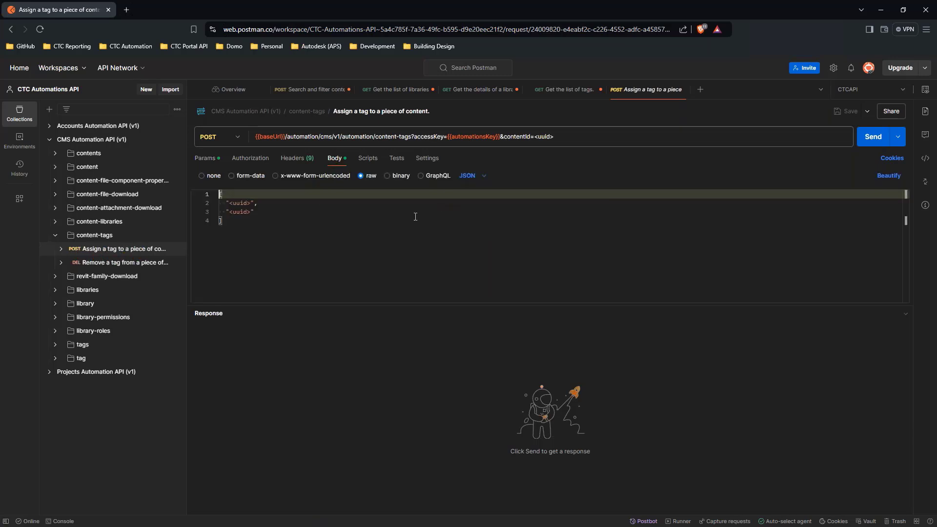
pyautogui.moveTo(226, 203); pyautogui.dragTo(252, 202)
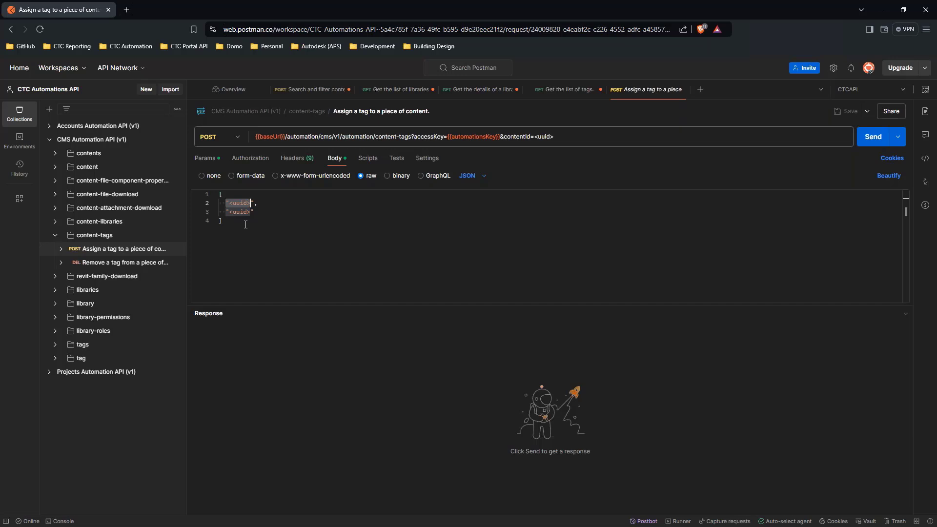
pyautogui.click(136, 268)
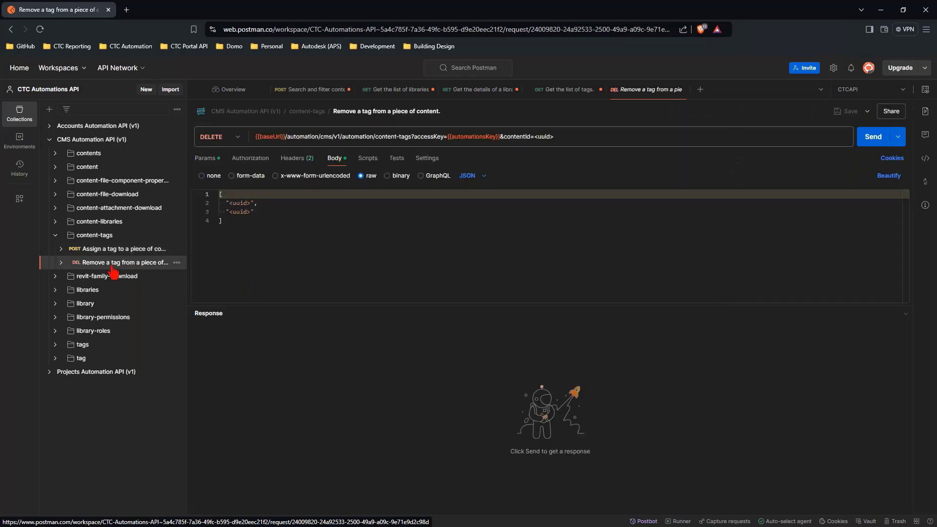
pyautogui.click(206, 158)
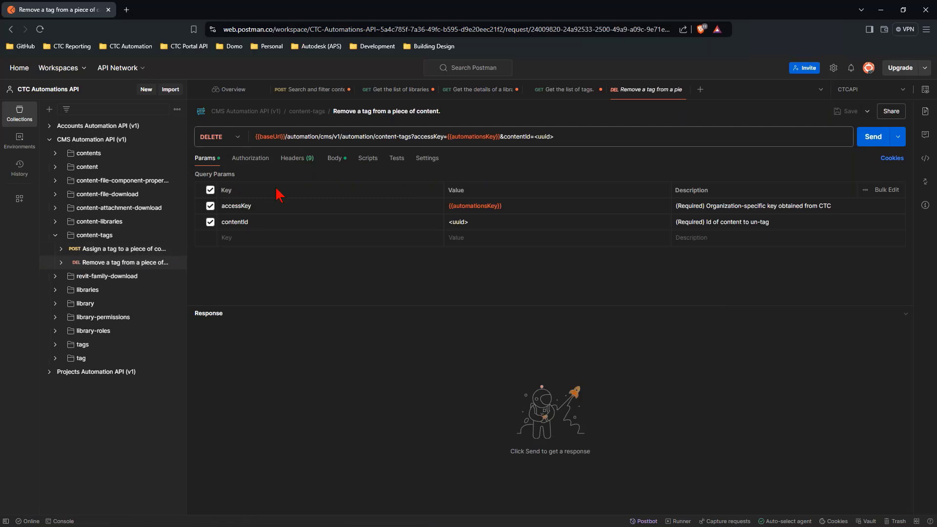
pyautogui.click(335, 158)
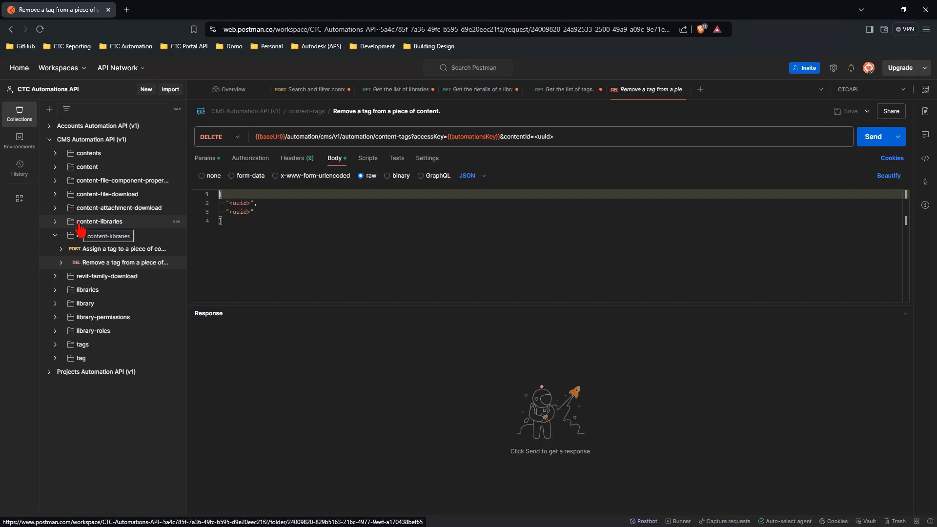
# - Examine the parameters and request bodies of the content-libraries requests for assigning content to a library and removing it from one
pyautogui.click(56, 222)
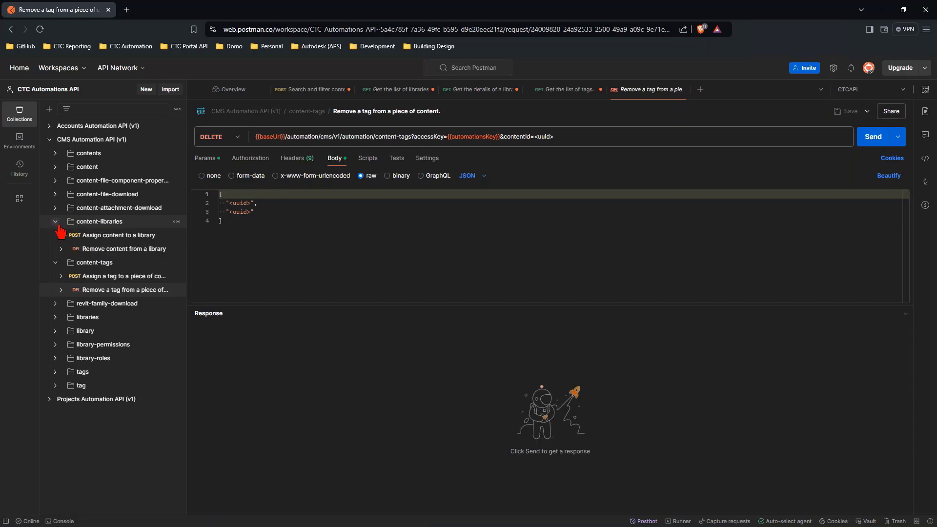
pyautogui.click(94, 239)
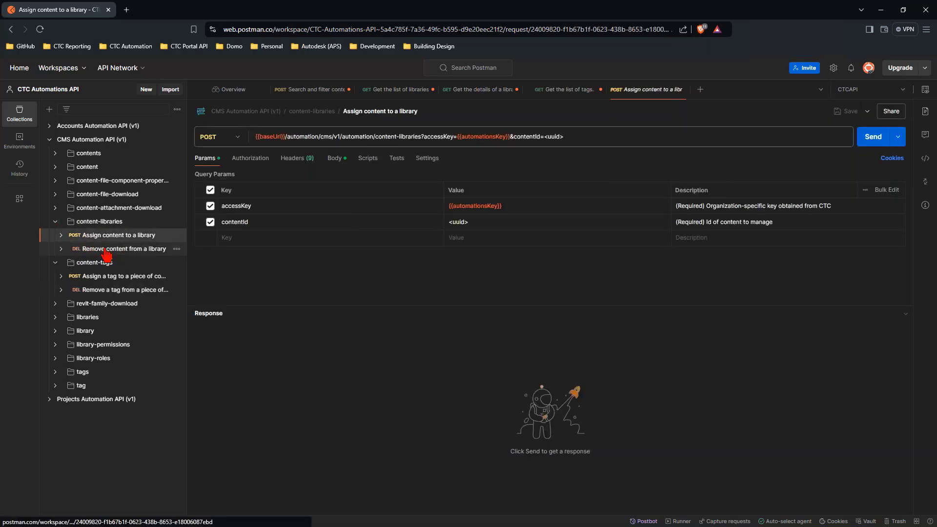
pyautogui.click(107, 251)
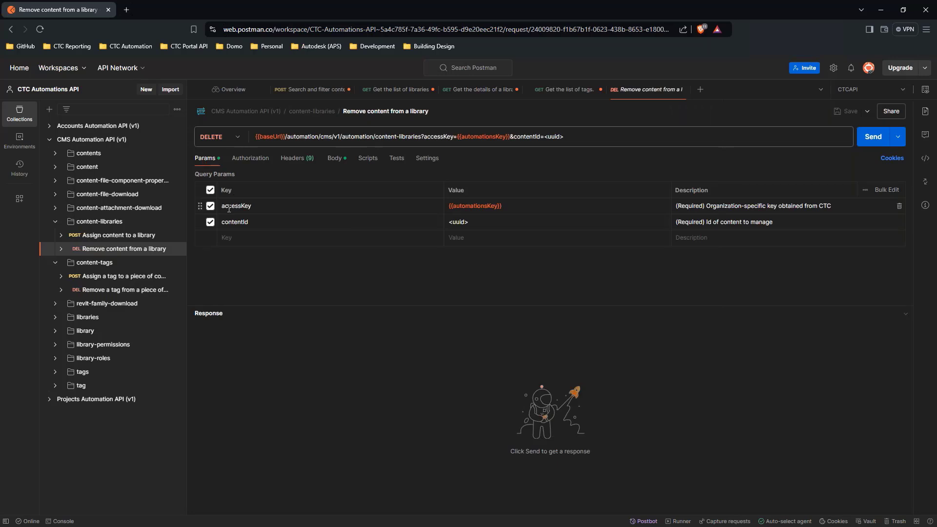
pyautogui.click(94, 237)
pyautogui.click(335, 158)
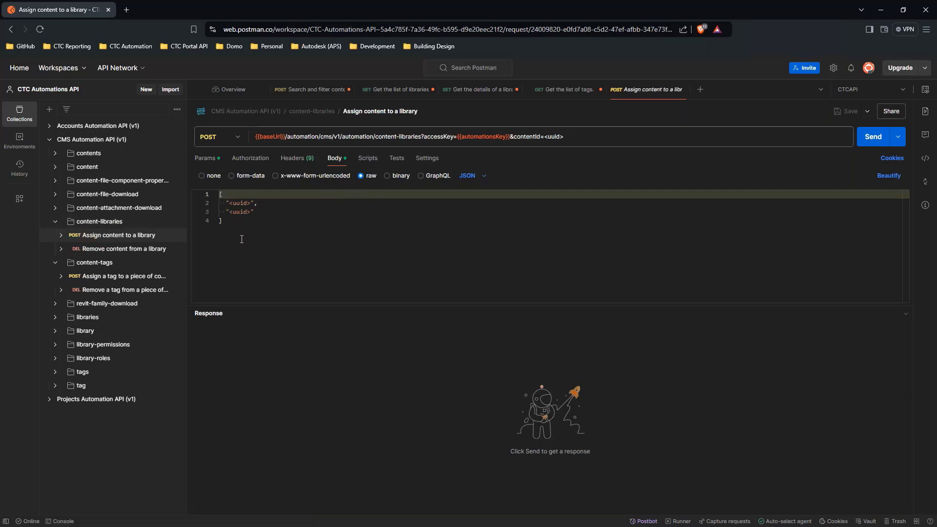
pyautogui.click(97, 255)
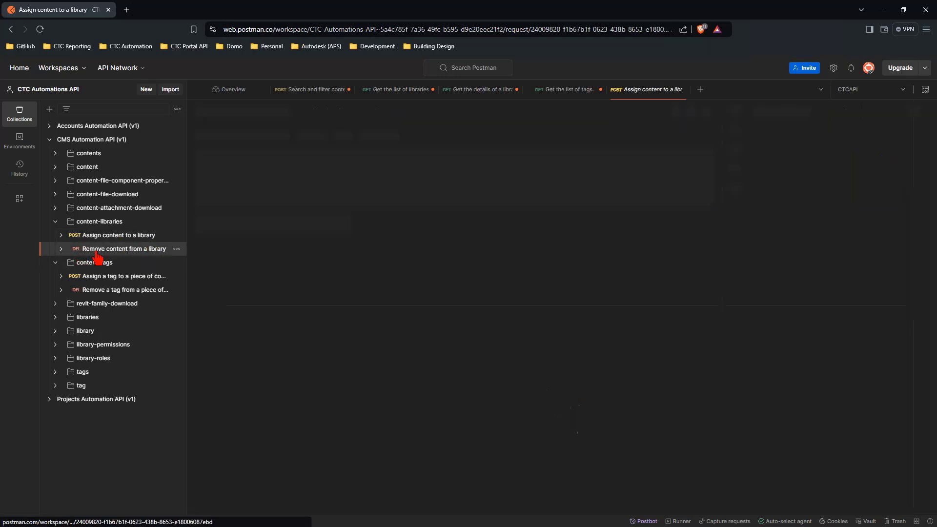
pyautogui.click(335, 159)
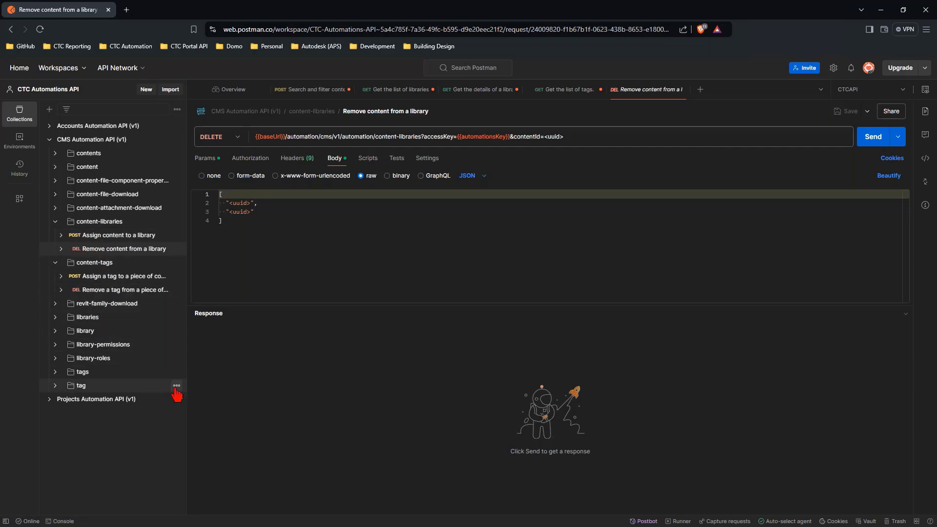
pyautogui.moveTo(187, 390); pyautogui.dragTo(190, 390)
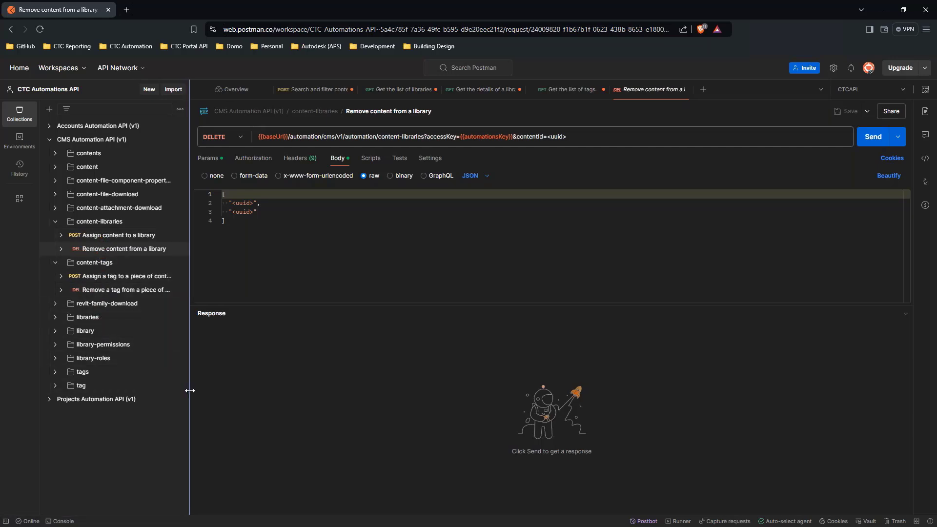